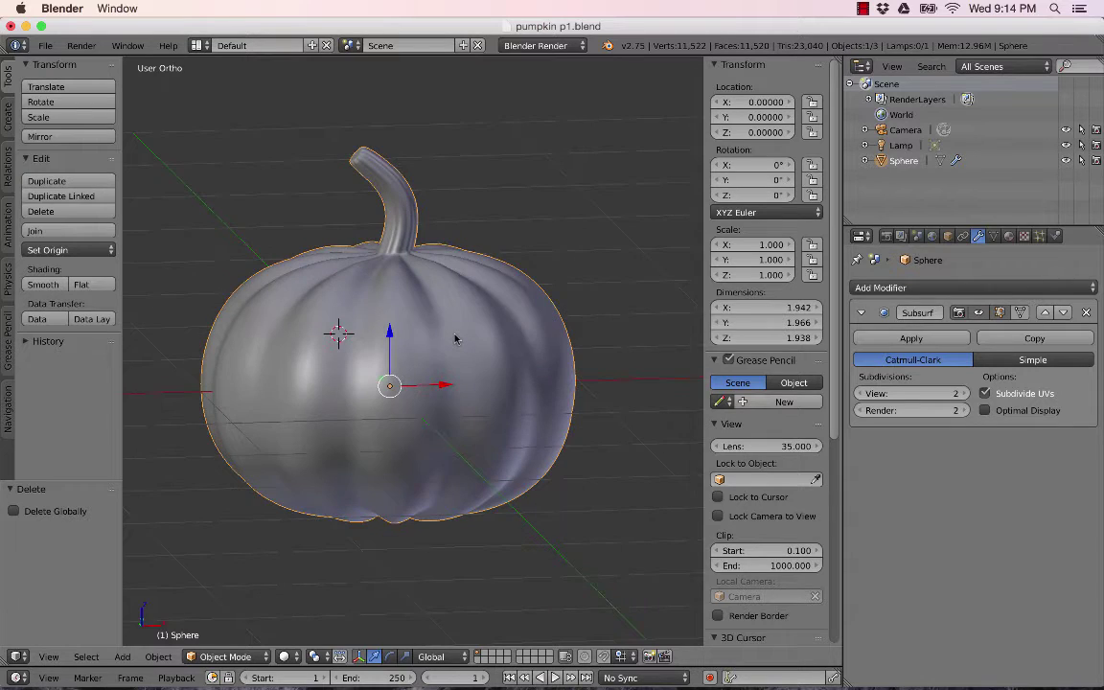
Step: Enlarge the timeline area, convert it to a second 3D View, and display the pumpkin there from the side in Rendered shading
{"action": "scroll", "coordinate": [455, 338], "scroll_direction": "down", "scroll_amount": 2}
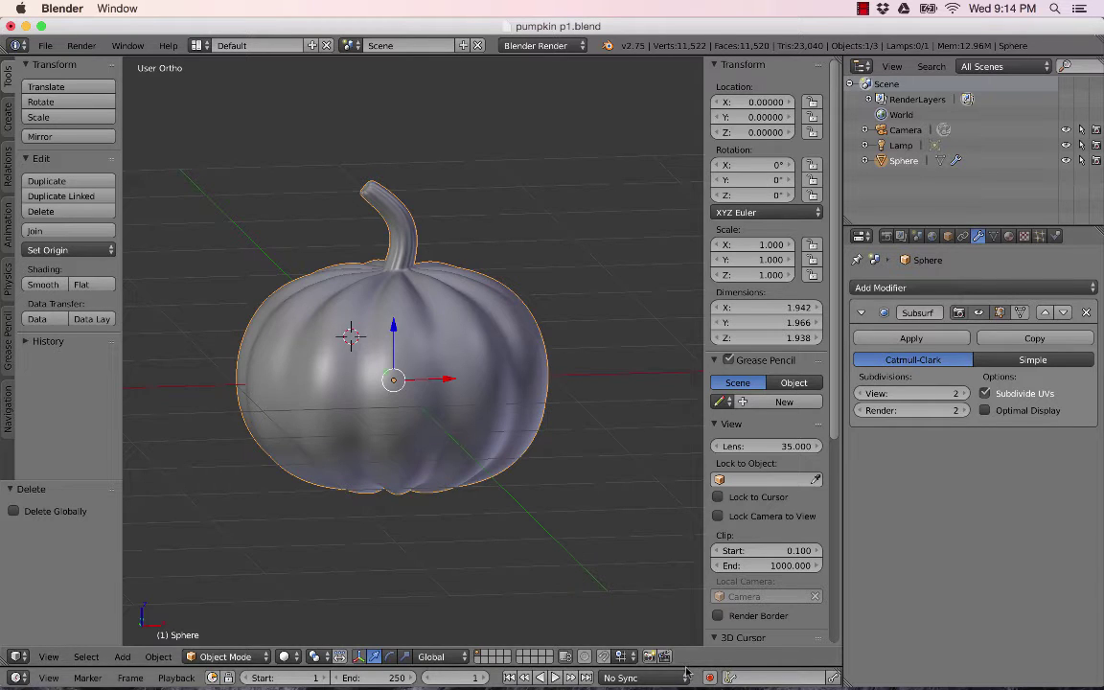
{"action": "left_click_drag", "start_coordinate": [686, 664], "coordinate": [686, 412]}
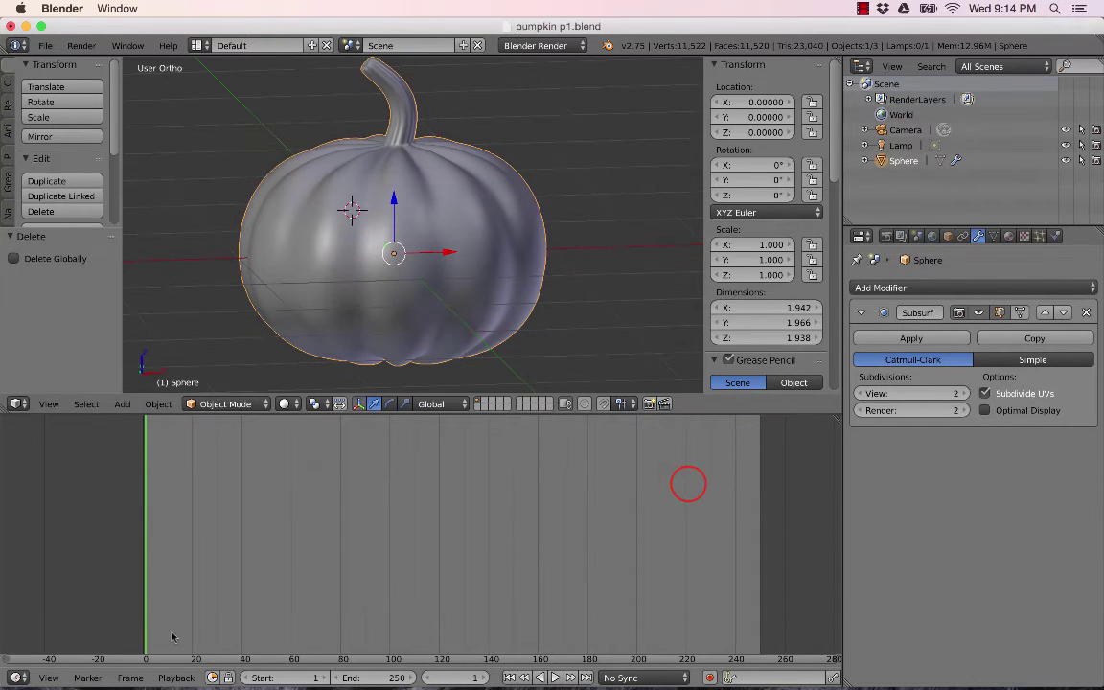
{"action": "left_click", "coordinate": [31, 676]}
{"action": "left_click", "coordinate": [40, 659]}
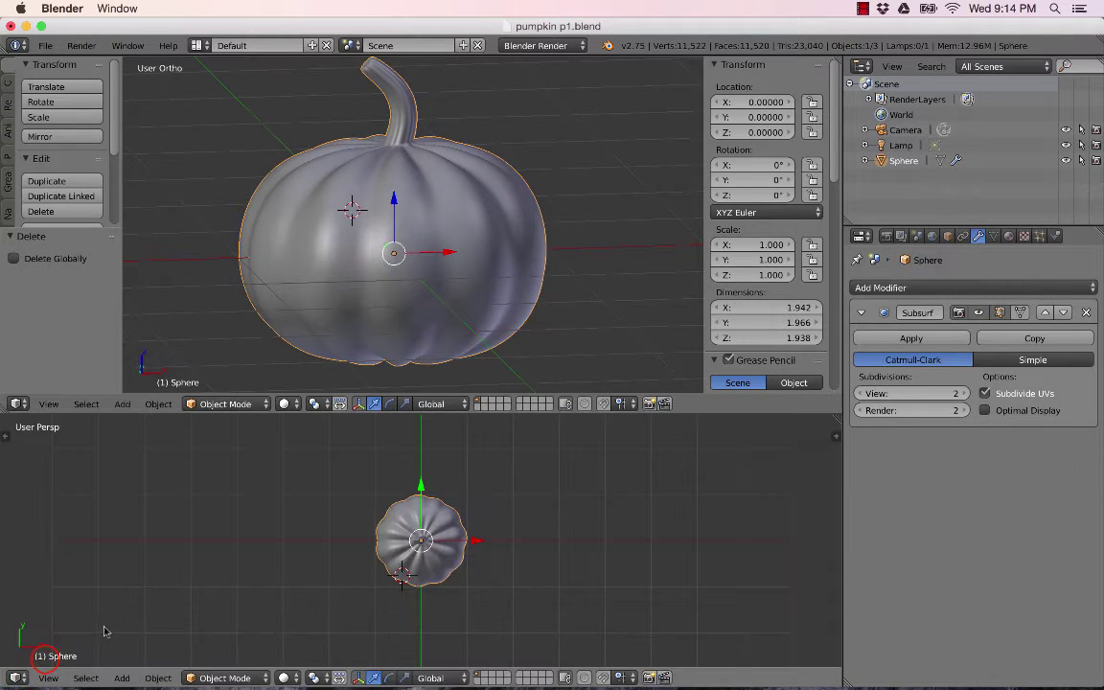
{"action": "middle_click_drag", "start_coordinate": [480, 601], "coordinate": [505, 554]}
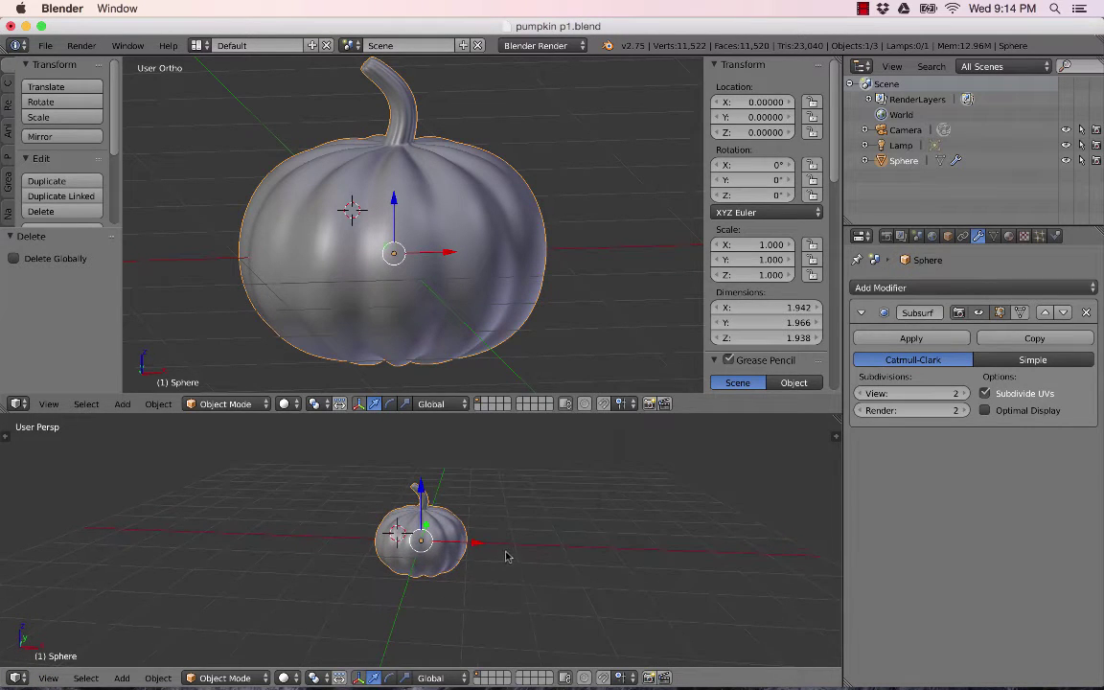
{"action": "left_click", "coordinate": [288, 678]}
{"action": "left_click", "coordinate": [318, 573]}
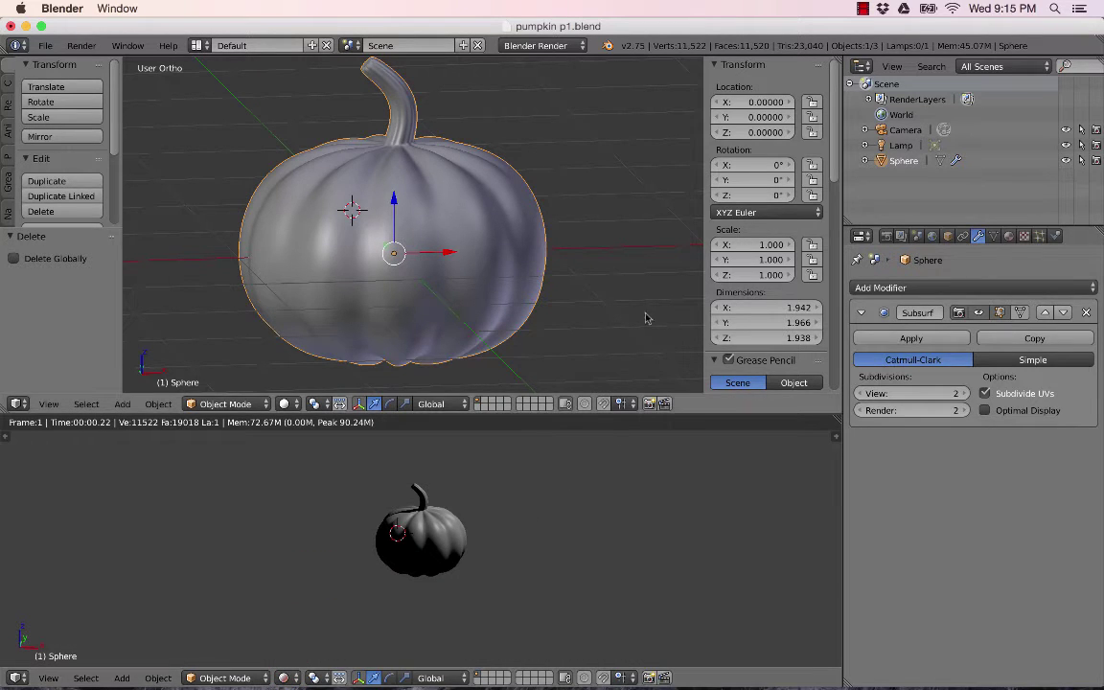
Step: Split the original 3D viewport in two, convert one half to a Node Editor and shrink its sidebar
{"action": "scroll", "coordinate": [543, 160], "scroll_direction": "down", "scroll_amount": 3}
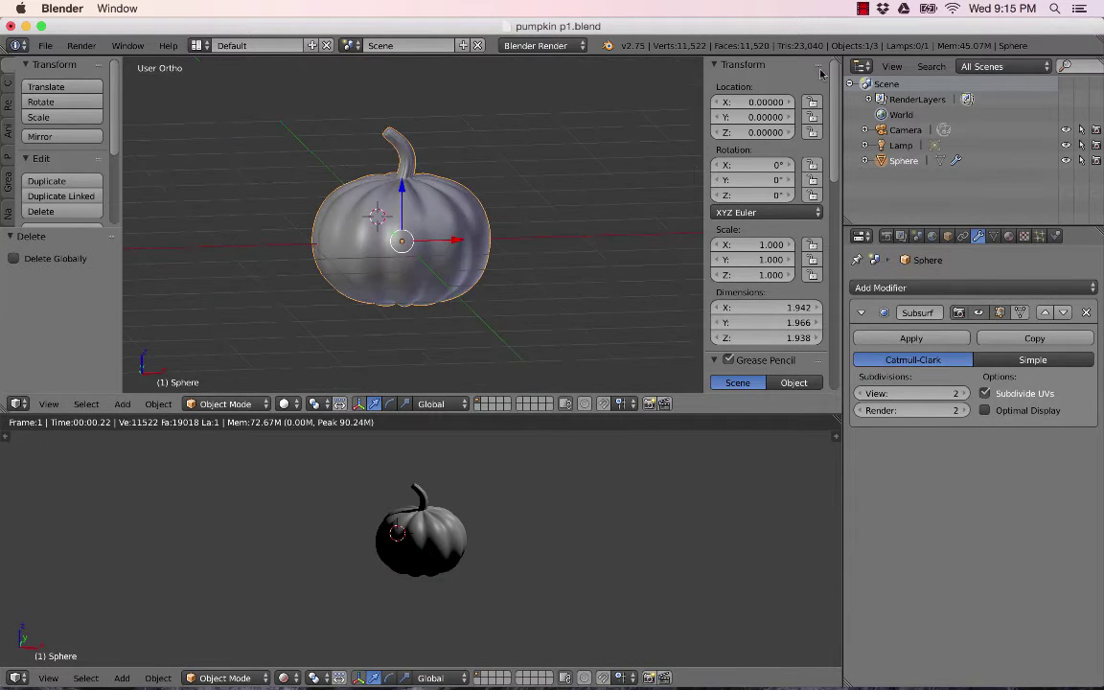
{"action": "left_click_drag", "start_coordinate": [833, 60], "coordinate": [454, 59]}
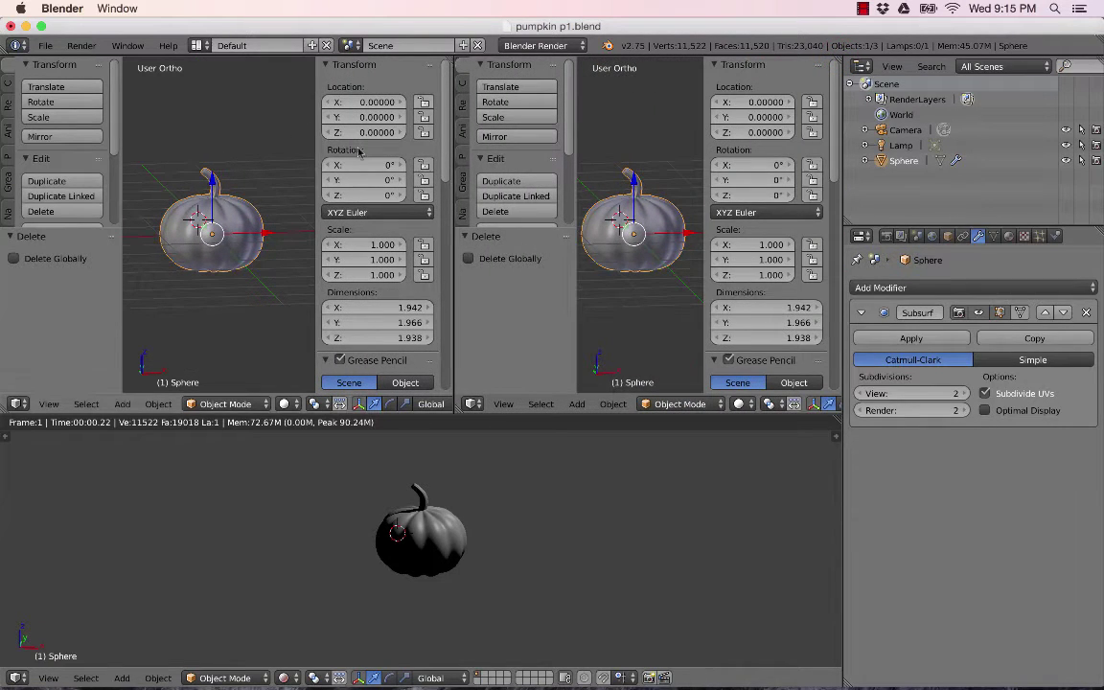
{"action": "left_click", "coordinate": [19, 405]}
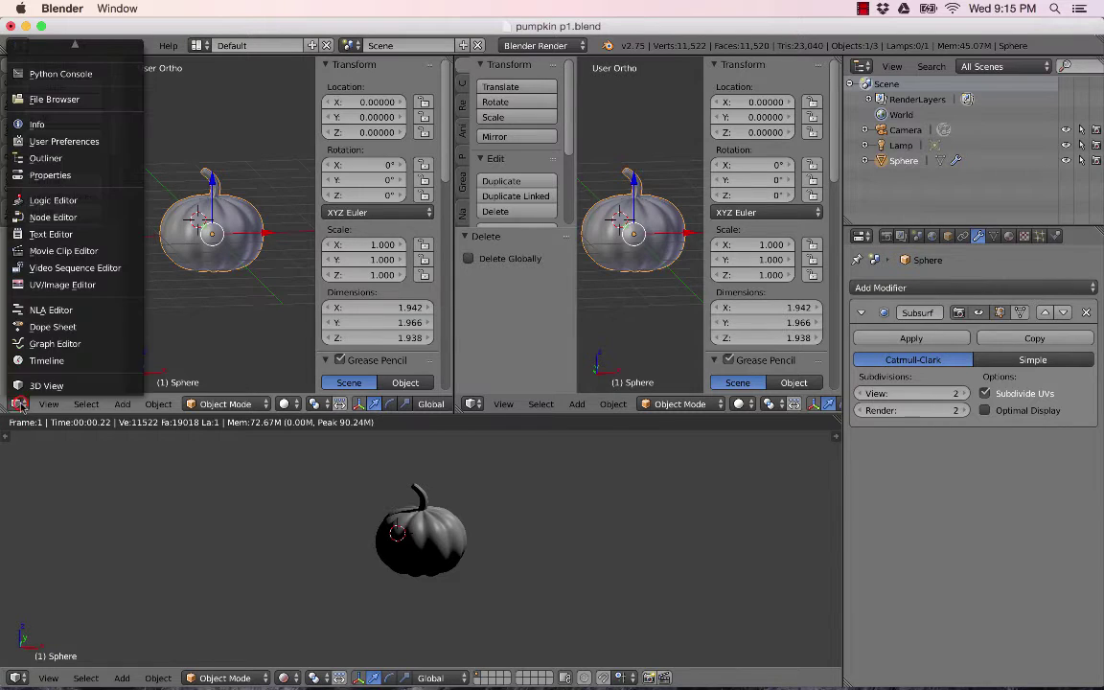
{"action": "left_click", "coordinate": [69, 217]}
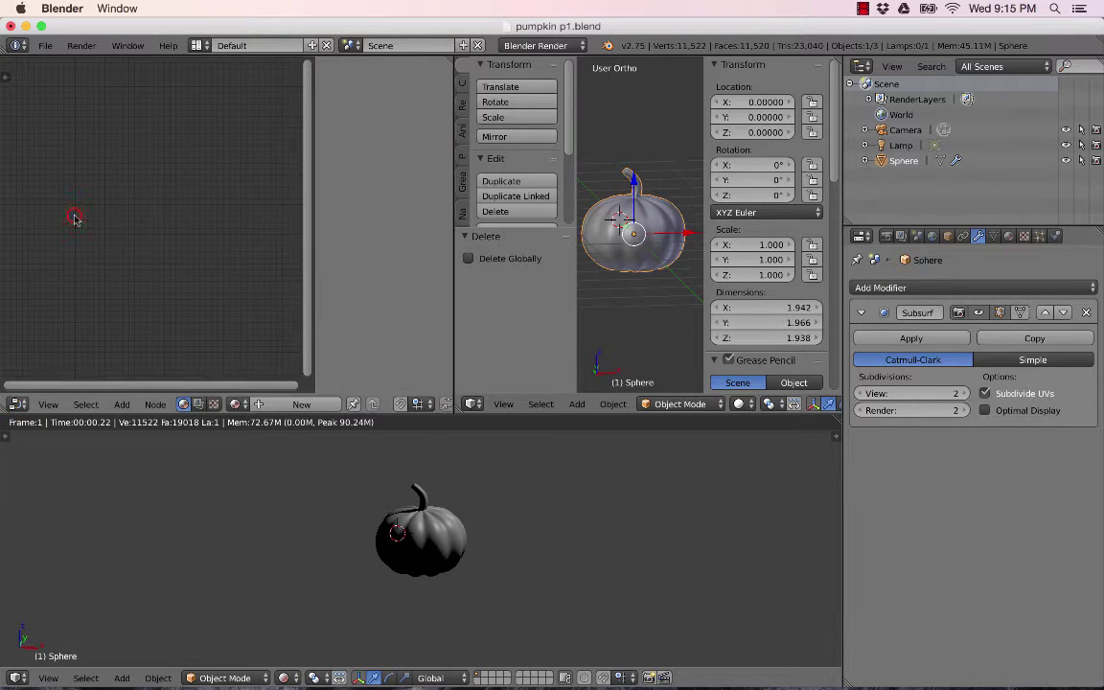
{"action": "left_click", "coordinate": [314, 192]}
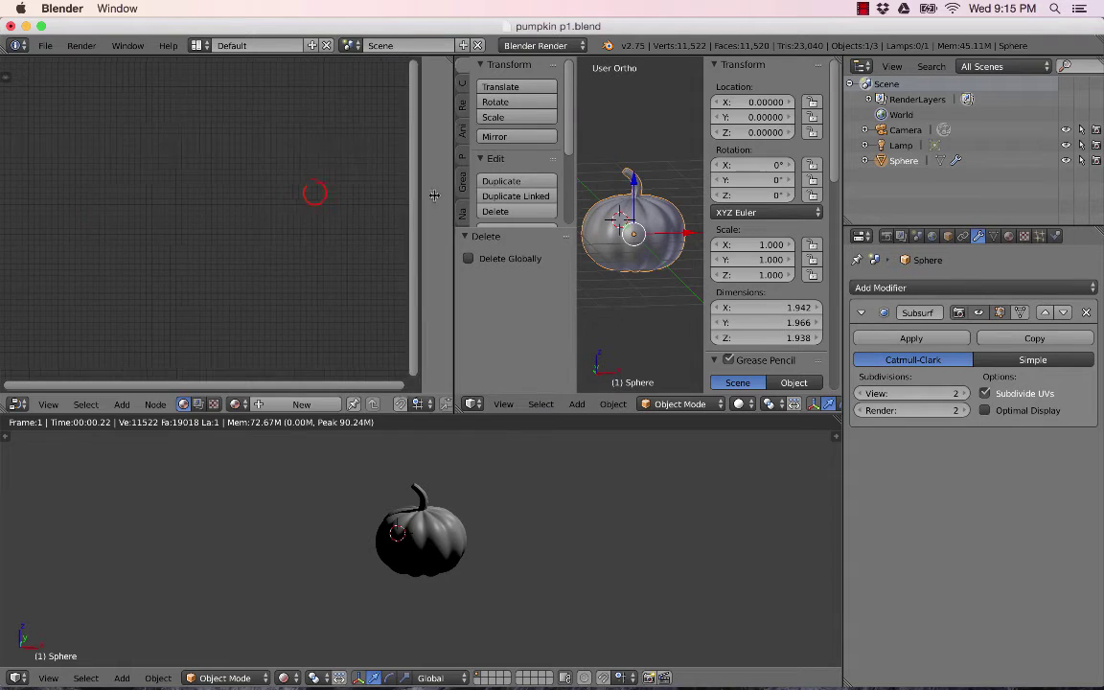
Step: Switch the render engine to Cycles Render and narrow the Node Editor to widen the adjacent 3D viewport
{"action": "left_click", "coordinate": [539, 47]}
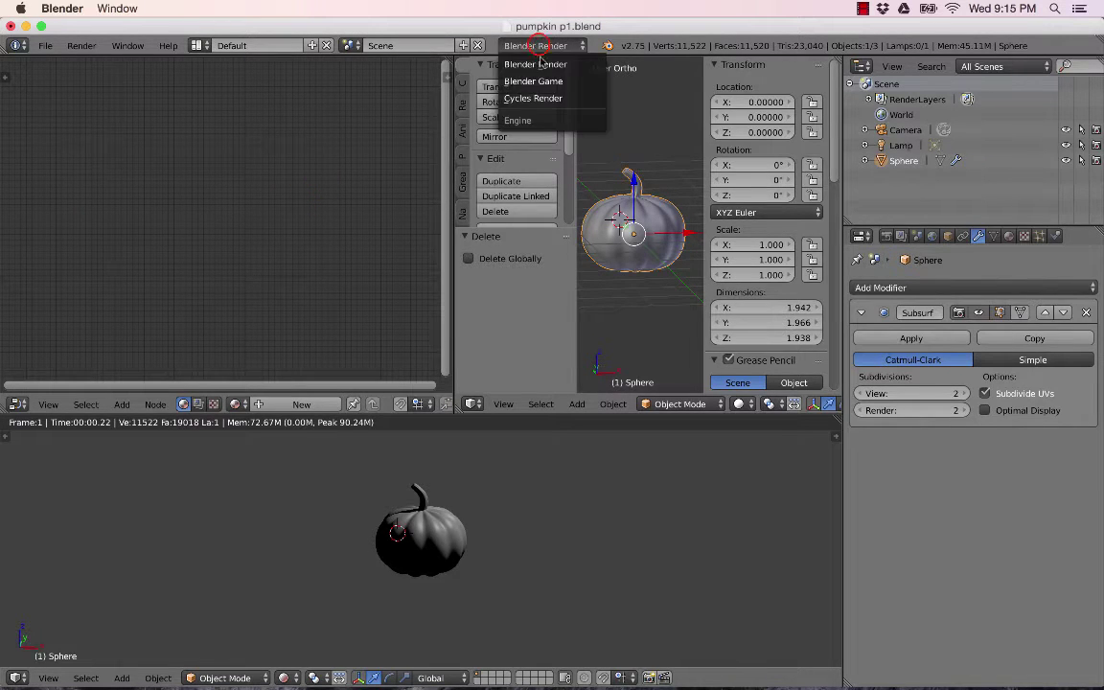
{"action": "left_click", "coordinate": [549, 98]}
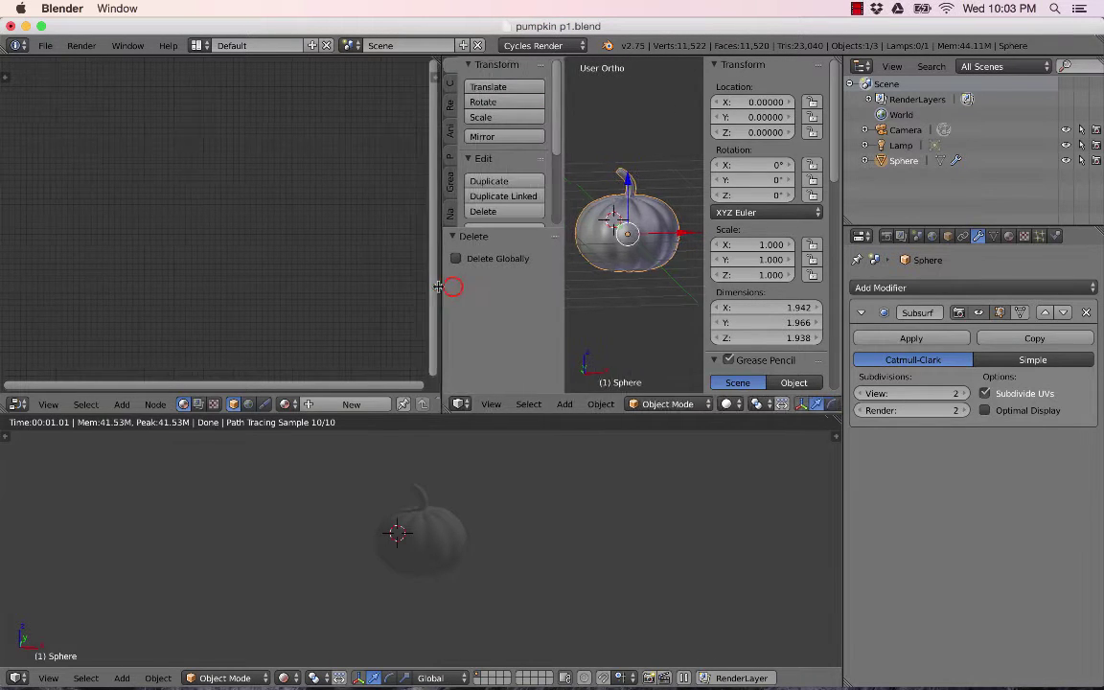
{"action": "left_click_drag", "start_coordinate": [450, 284], "coordinate": [354, 288]}
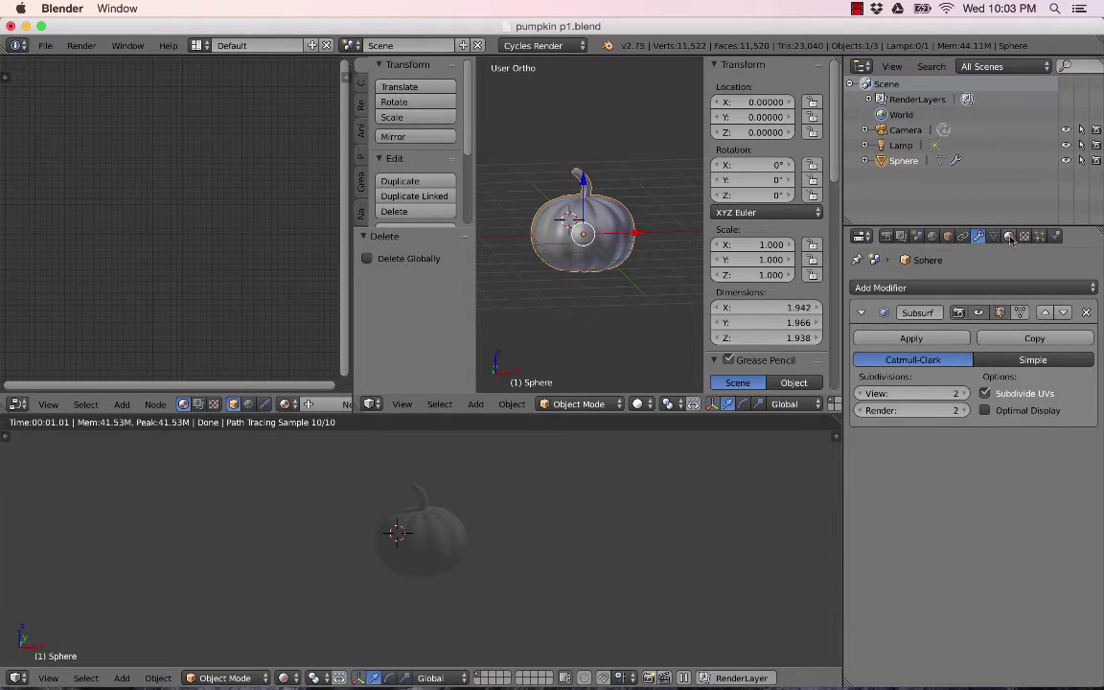
Step: Add a new material to the pumpkin object and name it Pumpkin
{"action": "left_click", "coordinate": [1008, 236]}
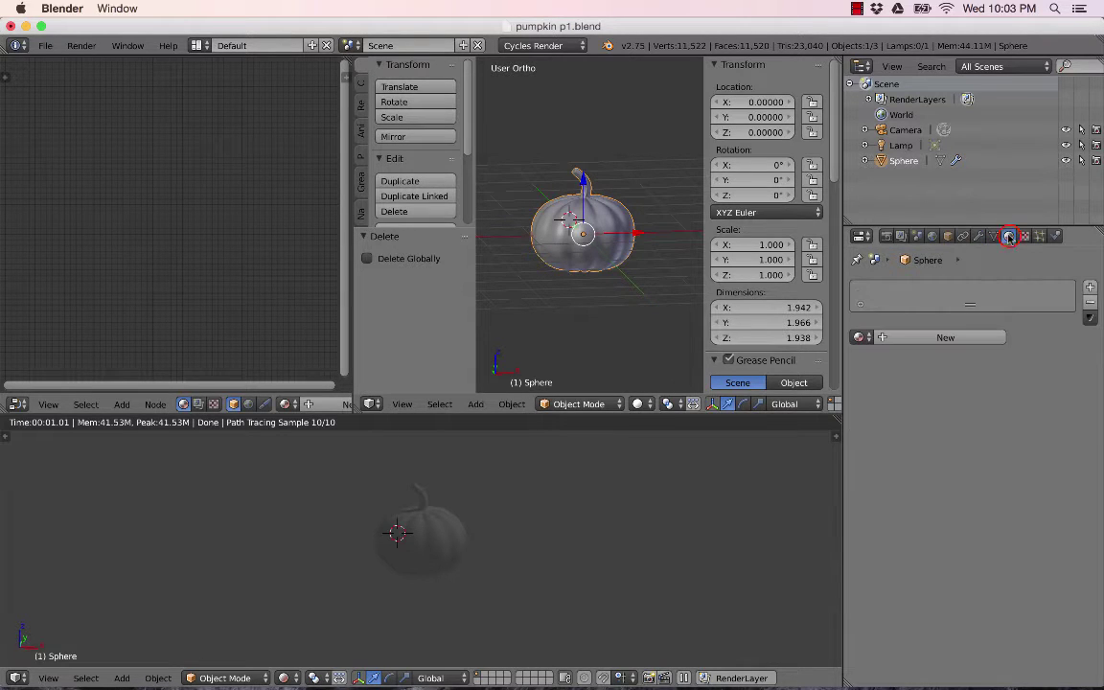
{"action": "left_click", "coordinate": [958, 337]}
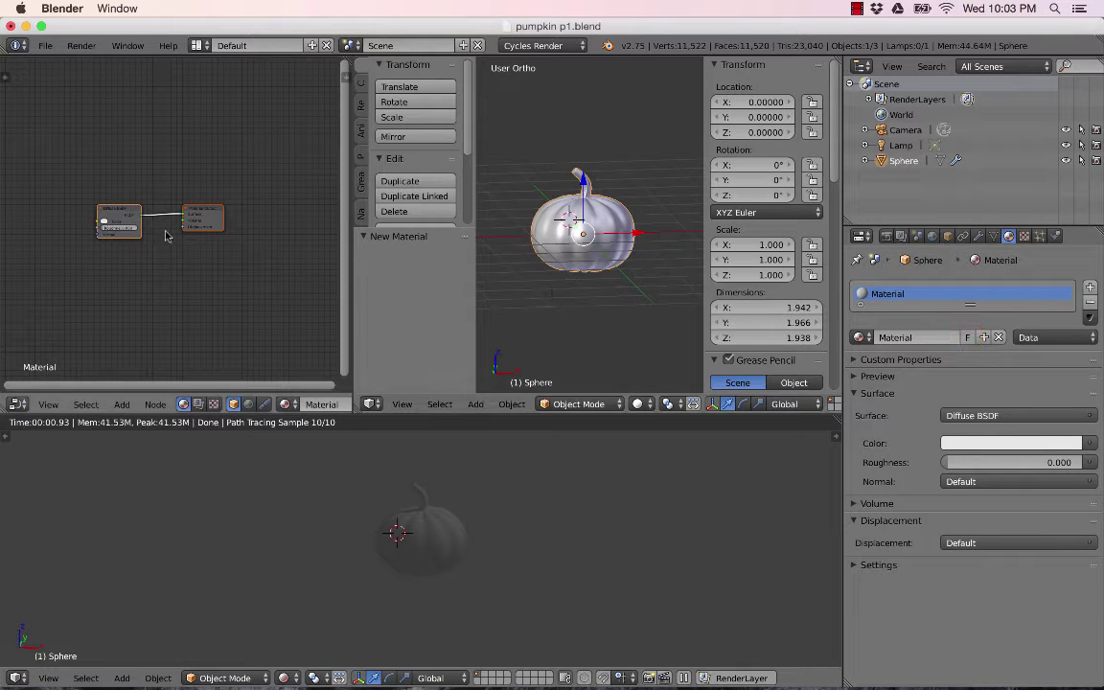
{"action": "scroll", "coordinate": [165, 236], "scroll_direction": "up", "scroll_amount": 5}
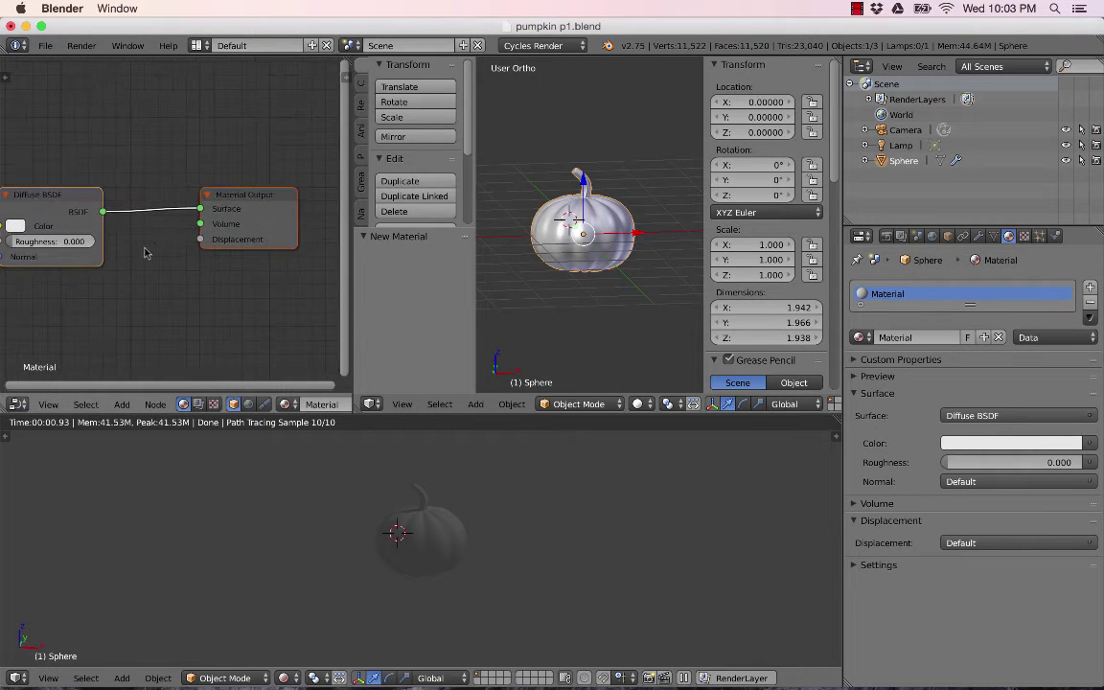
{"action": "scroll", "coordinate": [146, 253], "scroll_direction": "down", "scroll_amount": 3}
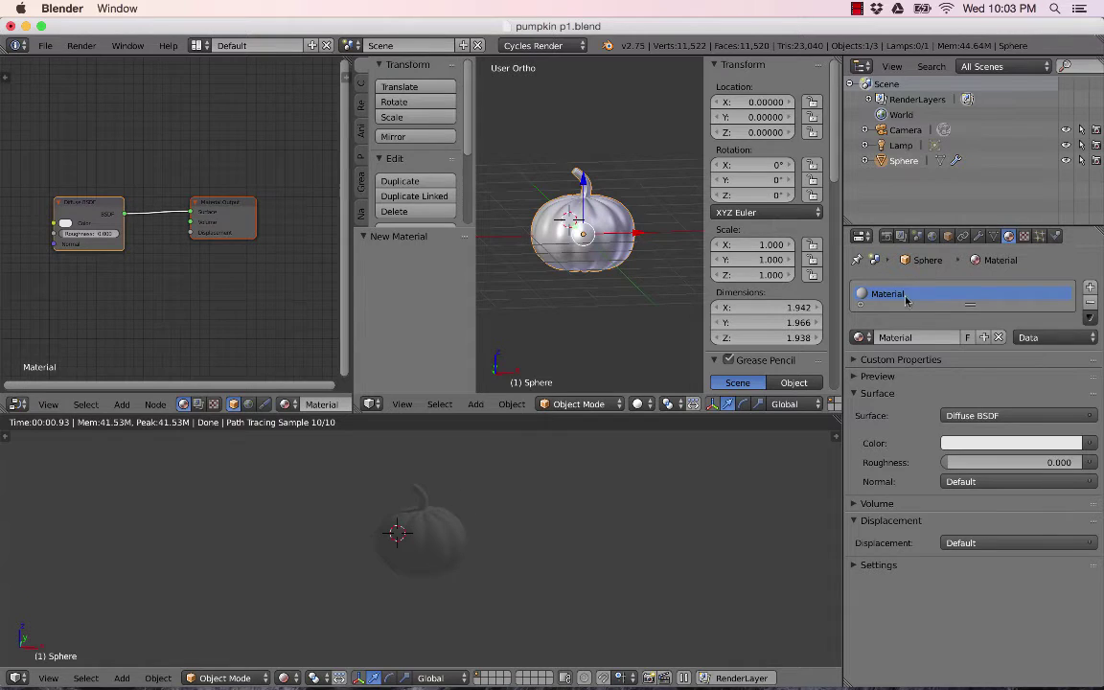
{"action": "left_click", "coordinate": [930, 337]}
{"action": "type", "text": "Pumpkin"}
{"action": "key", "text": "Return"}
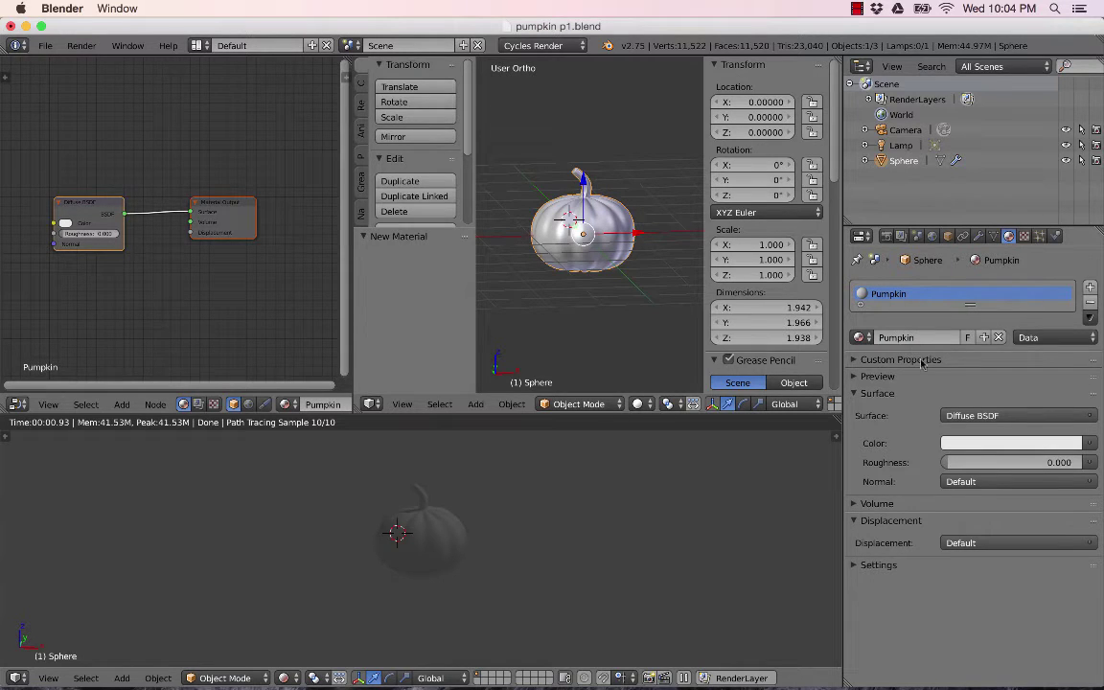
Step: Set the Pumpkin material's Diffuse BSDF color to a saturated orange
{"action": "left_click", "coordinate": [985, 442]}
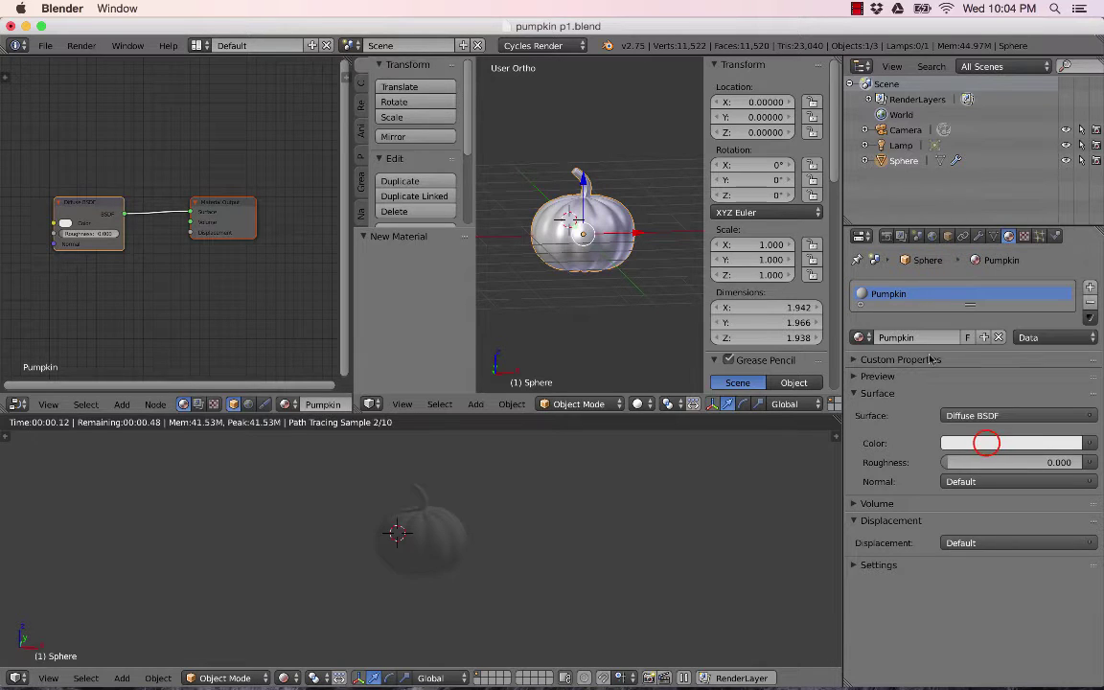
{"action": "left_click", "coordinate": [983, 442]}
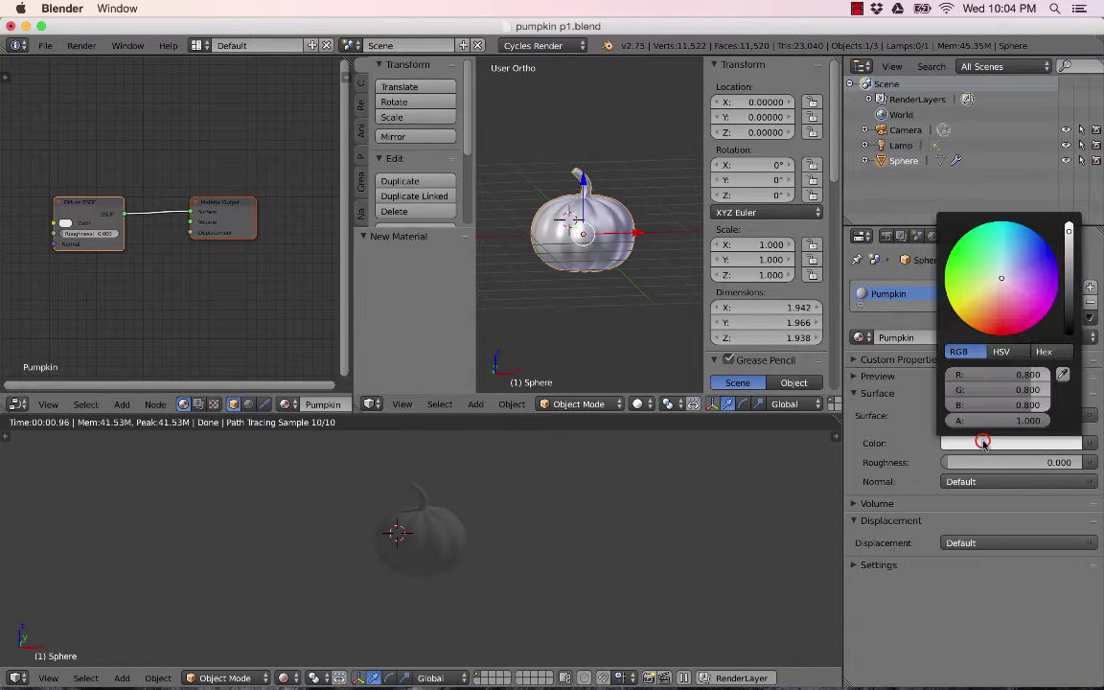
{"action": "left_click", "coordinate": [987, 301]}
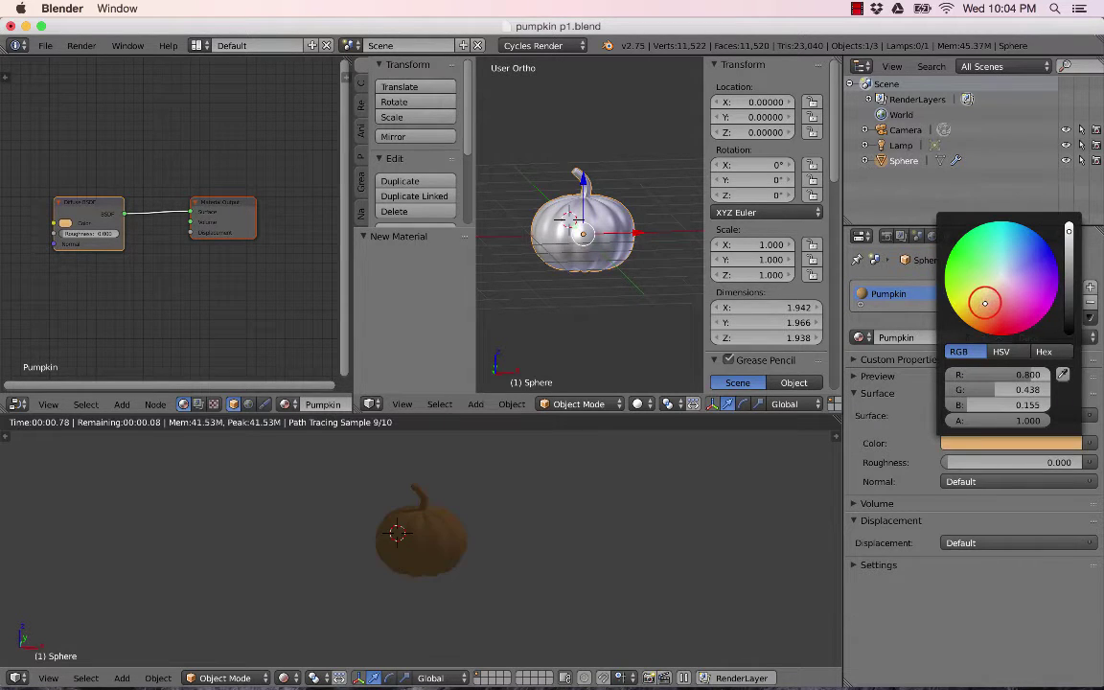
{"action": "left_click_drag", "start_coordinate": [987, 299], "coordinate": [976, 316]}
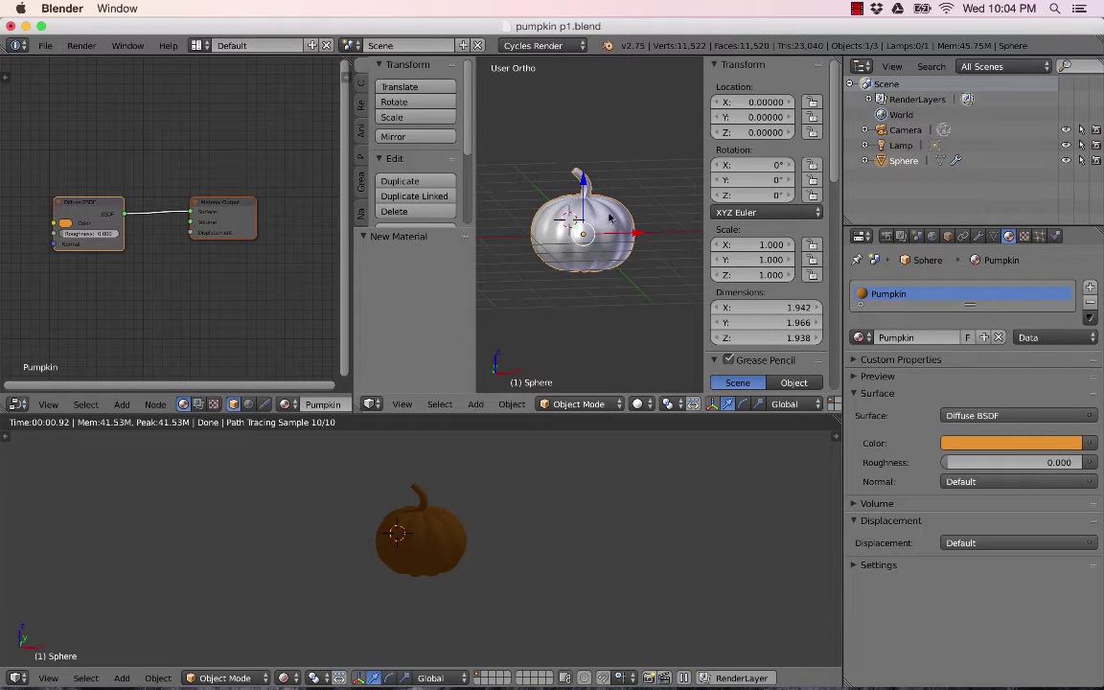
Step: Enable nodes for the scene lamp and set its emission strength to 200
{"action": "scroll", "coordinate": [419, 535], "scroll_direction": "up", "scroll_amount": 4}
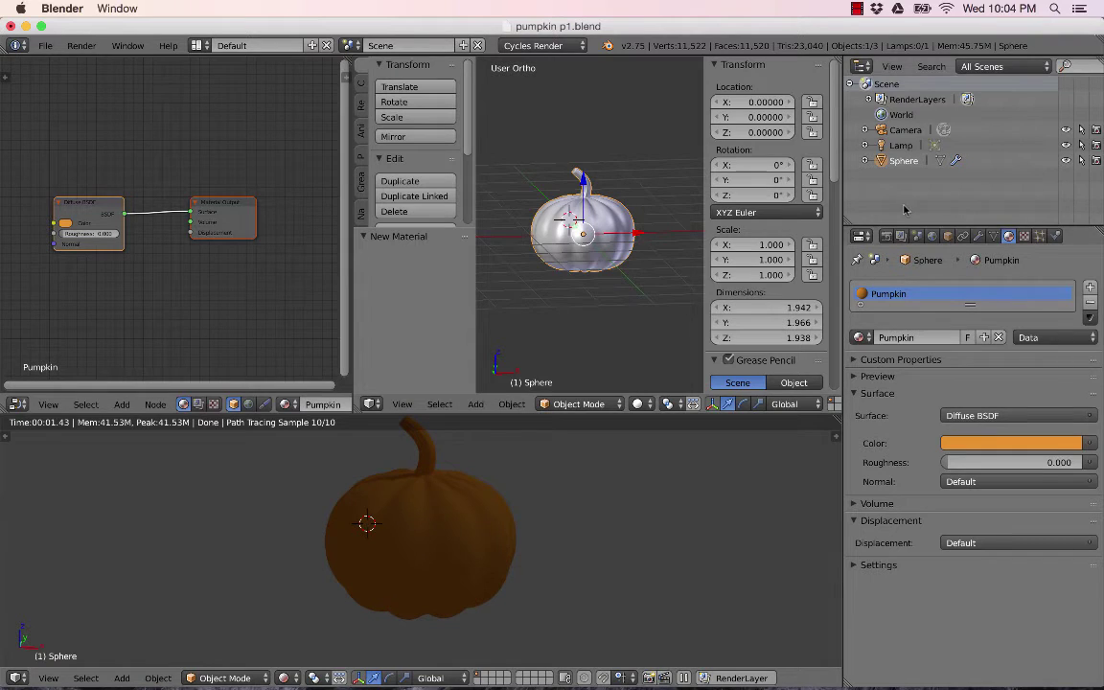
{"action": "left_click", "coordinate": [901, 145]}
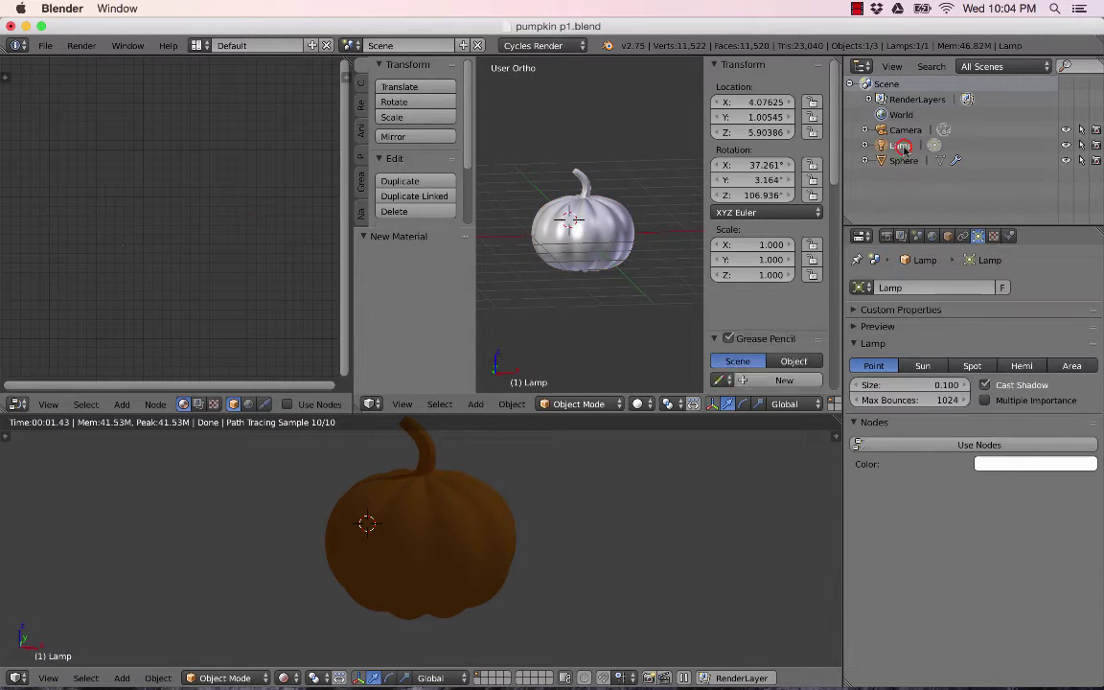
{"action": "left_click", "coordinate": [987, 446]}
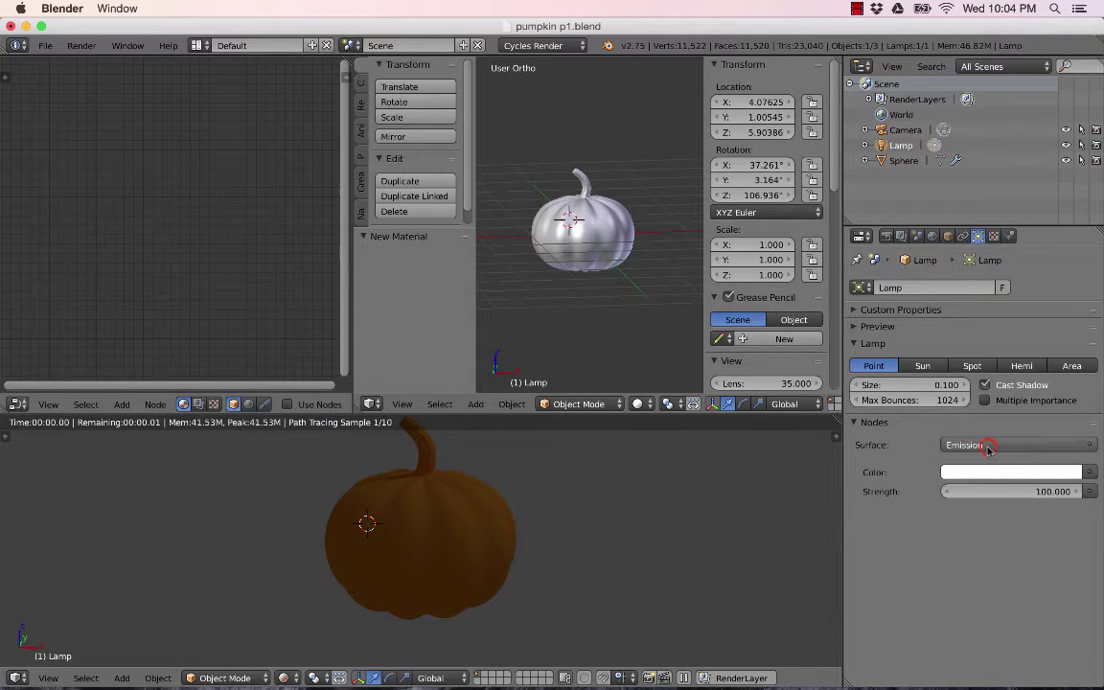
{"action": "left_click", "coordinate": [1010, 491]}
{"action": "type", "text": "200"}
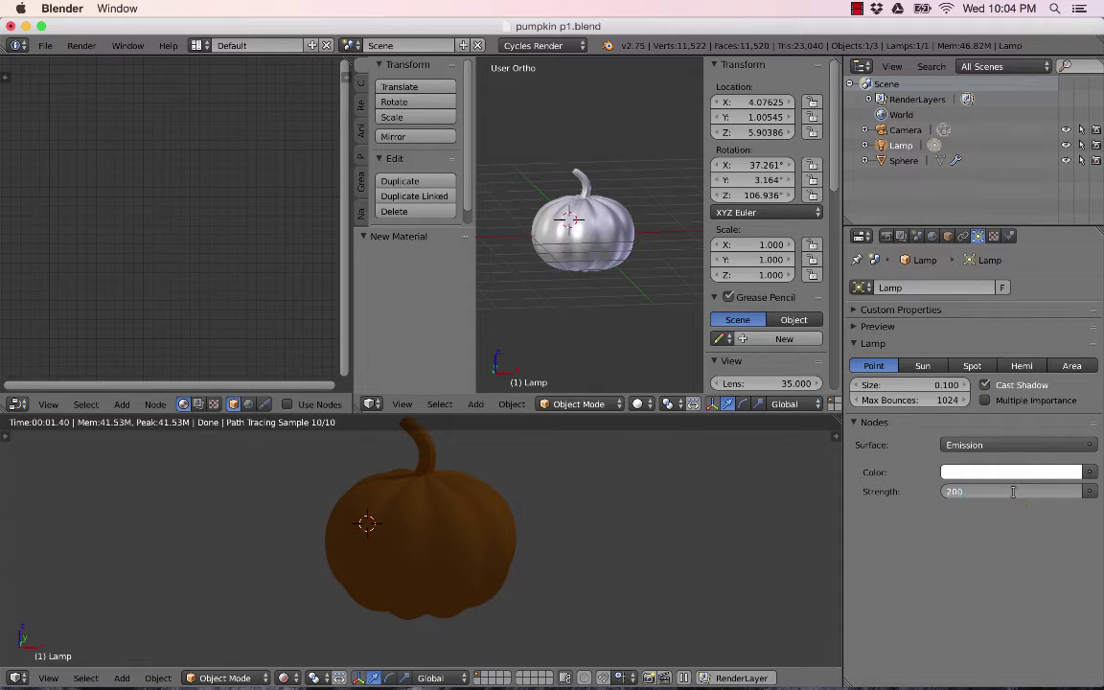
{"action": "key", "text": "Return"}
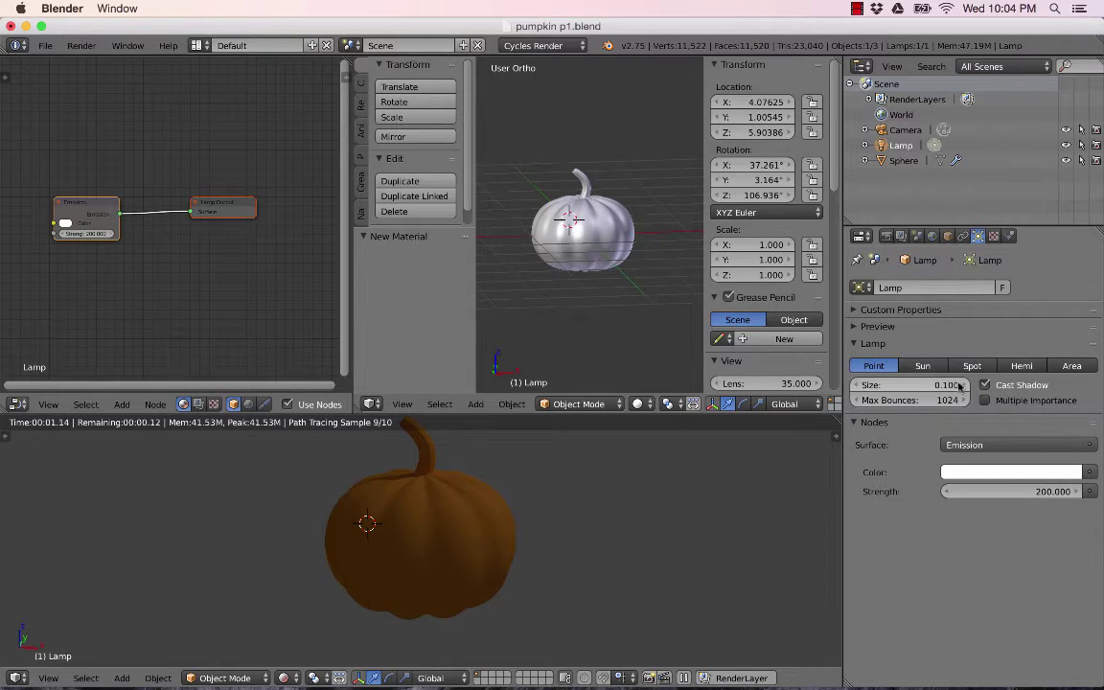
Step: Set the lamp's size to 1 and its emission strength to 400
{"action": "left_click_drag", "start_coordinate": [949, 387], "coordinate": [947, 387]}
{"action": "left_click", "coordinate": [1026, 491]}
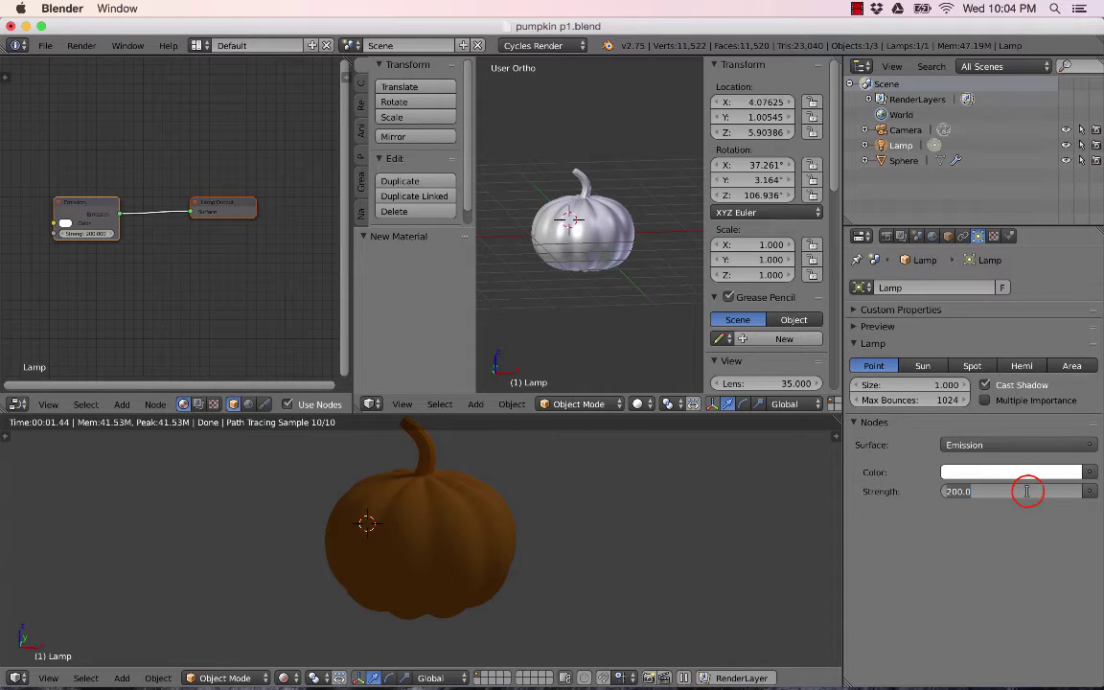
{"action": "type", "text": "400"}
{"action": "key", "text": "Return"}
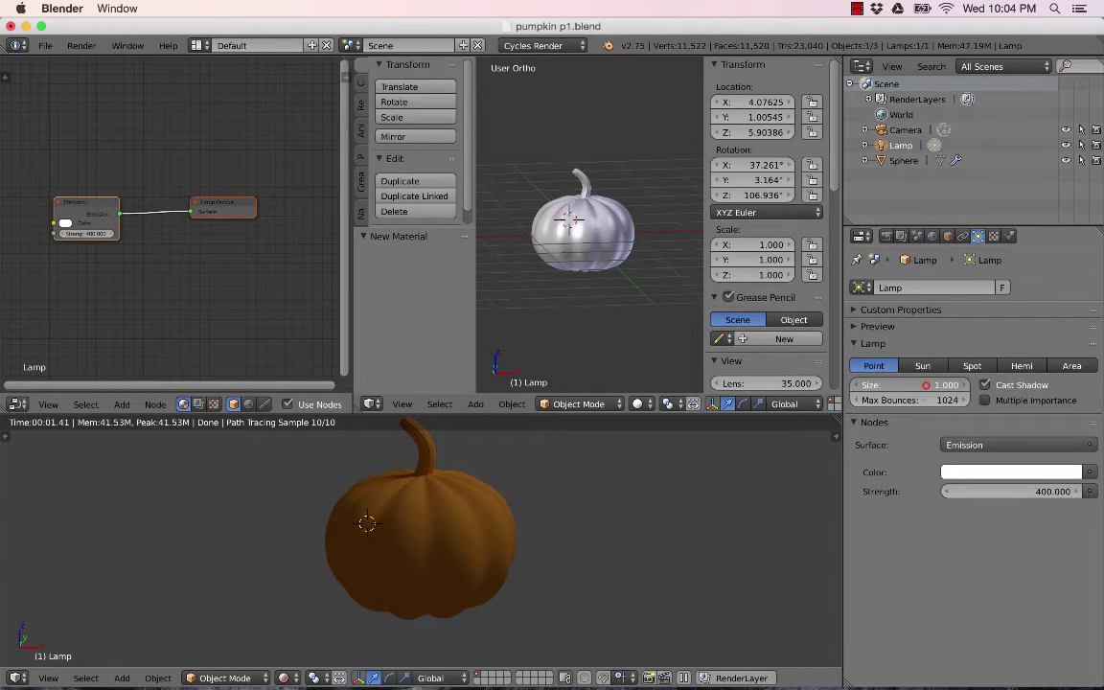
{"action": "left_click", "coordinate": [911, 386]}
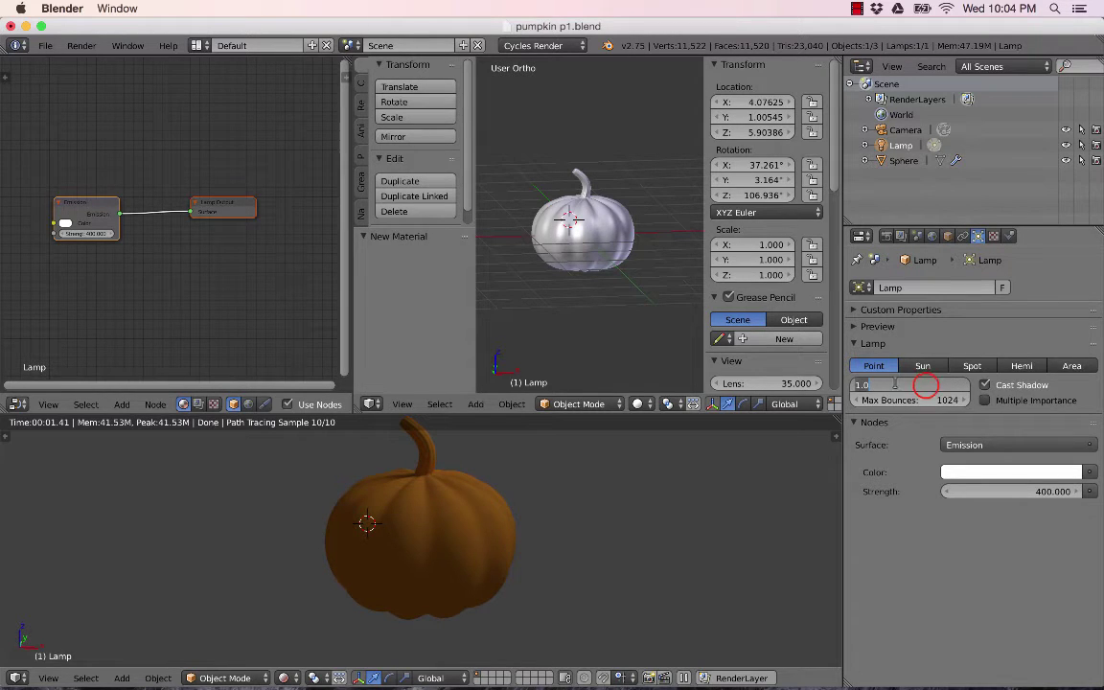
{"action": "left_click", "coordinate": [1034, 492]}
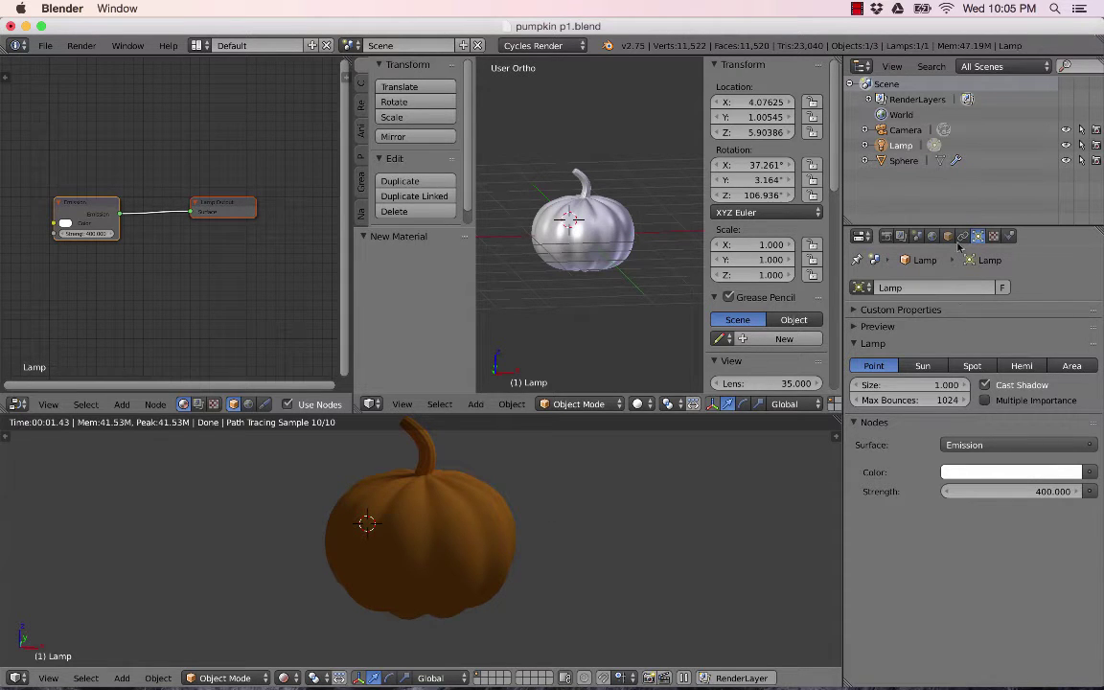
Step: Widen the pumpkin's working viewport and put the pumpkin mesh into Edit Mode
{"action": "right_click", "coordinate": [609, 231]}
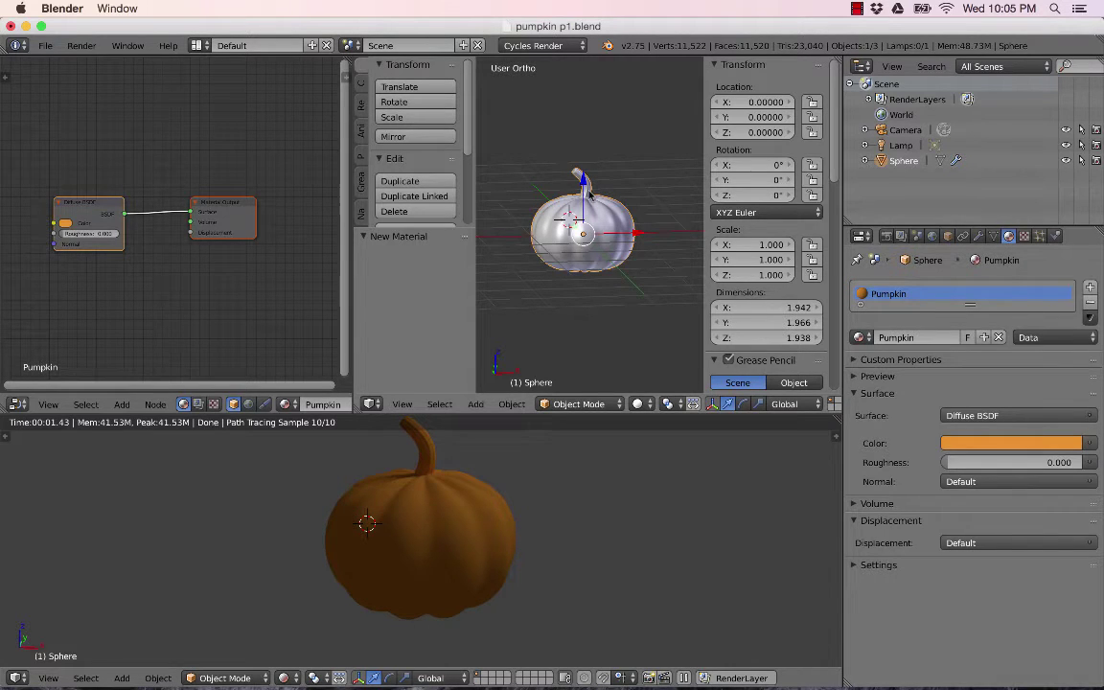
{"action": "scroll", "coordinate": [589, 196], "scroll_direction": "up", "scroll_amount": 4}
{"action": "scroll", "coordinate": [584, 192], "scroll_direction": "up", "scroll_amount": 2}
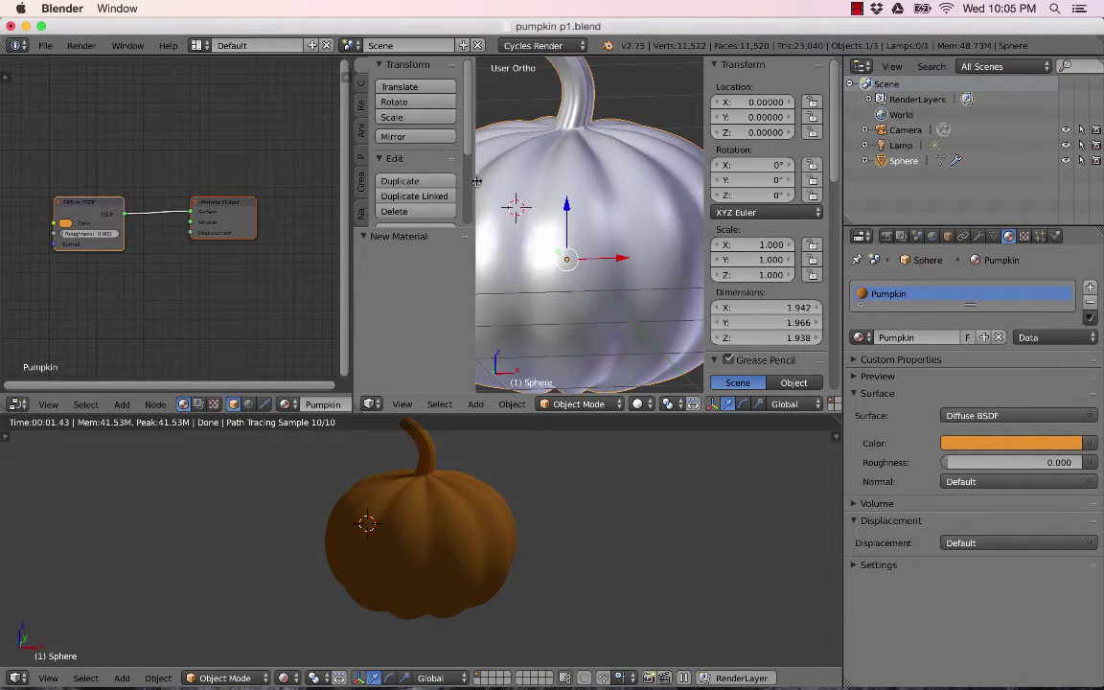
{"action": "left_click_drag", "start_coordinate": [345, 177], "coordinate": [283, 177]}
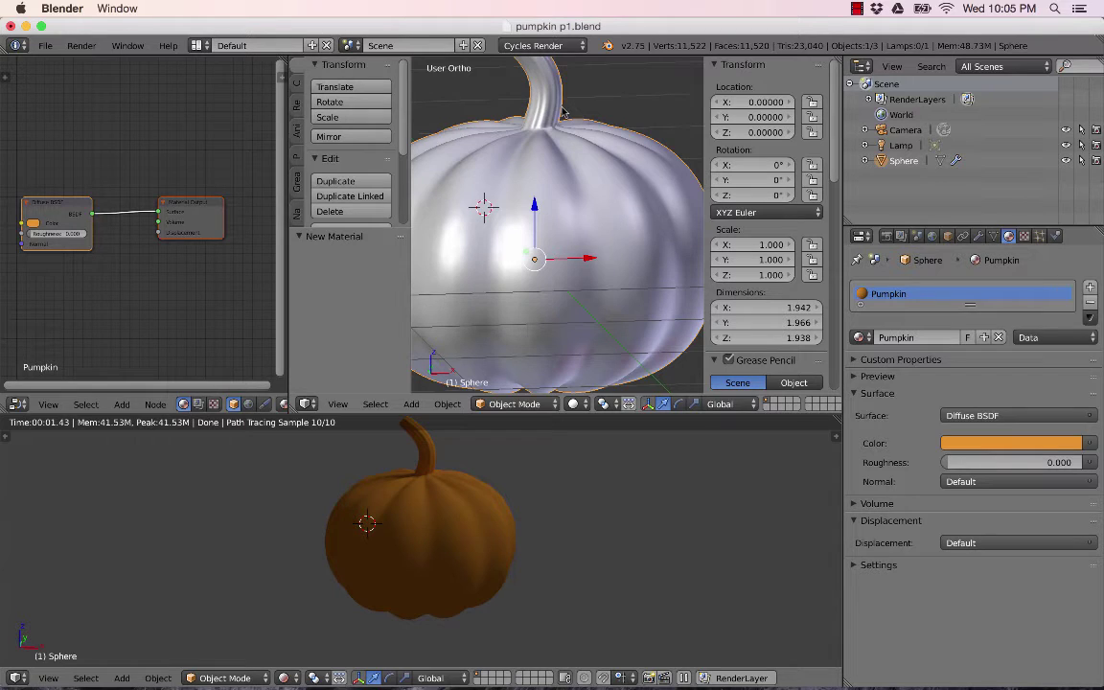
{"action": "key", "text": "Tab"}
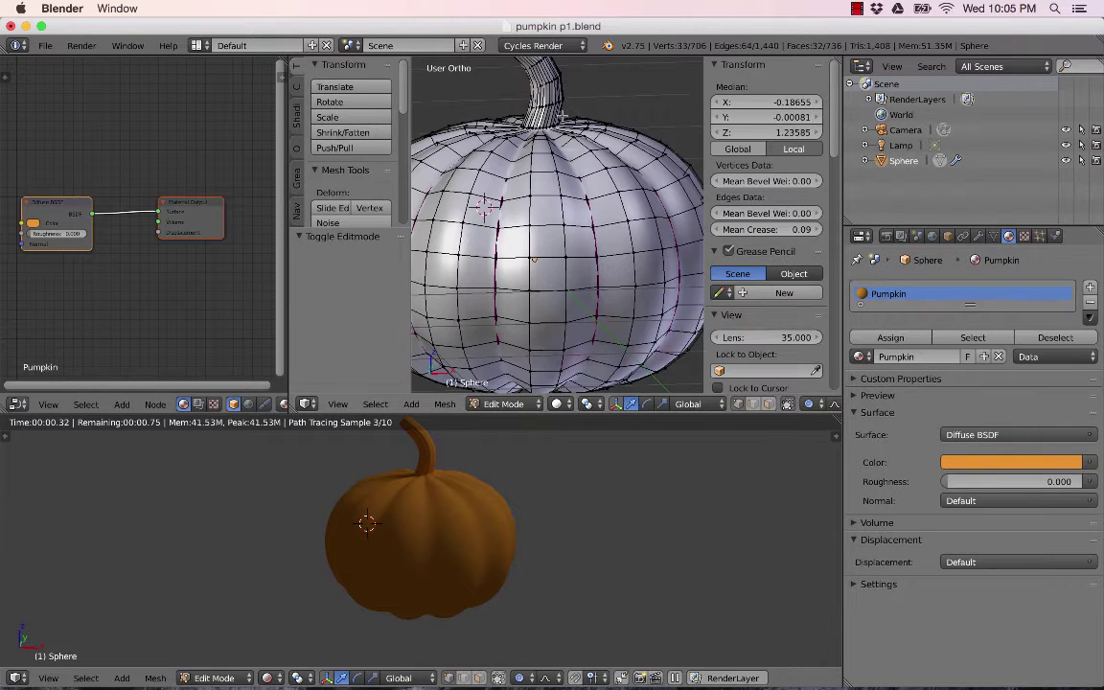
Step: Switch the pumpkin viewport to wireframe shading and box-select the upper part of the stem
{"action": "scroll", "coordinate": [556, 101], "scroll_direction": "down", "scroll_amount": 2}
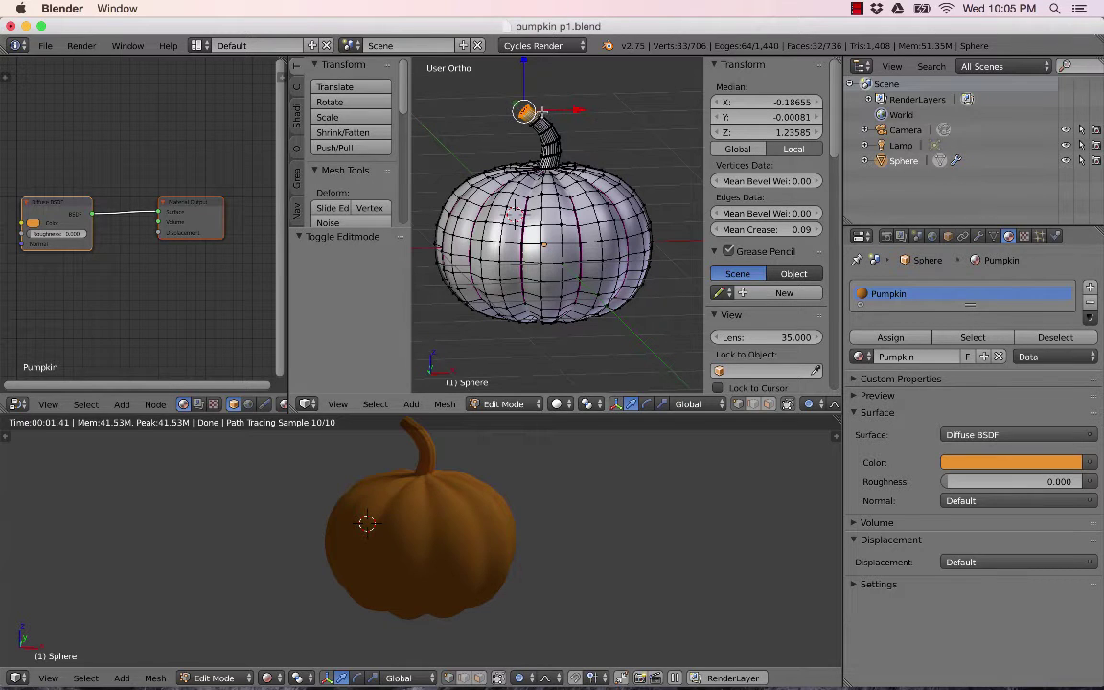
{"action": "scroll", "coordinate": [534, 113], "scroll_direction": "up", "scroll_amount": 3}
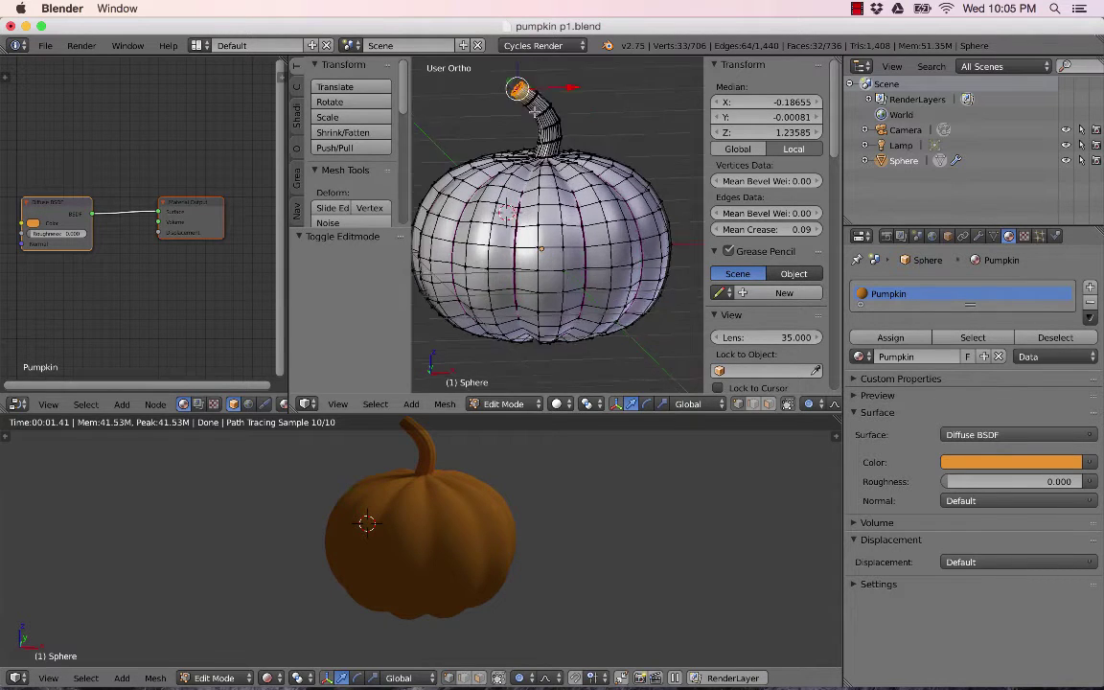
{"action": "scroll", "coordinate": [534, 113], "scroll_direction": "down", "scroll_amount": 4}
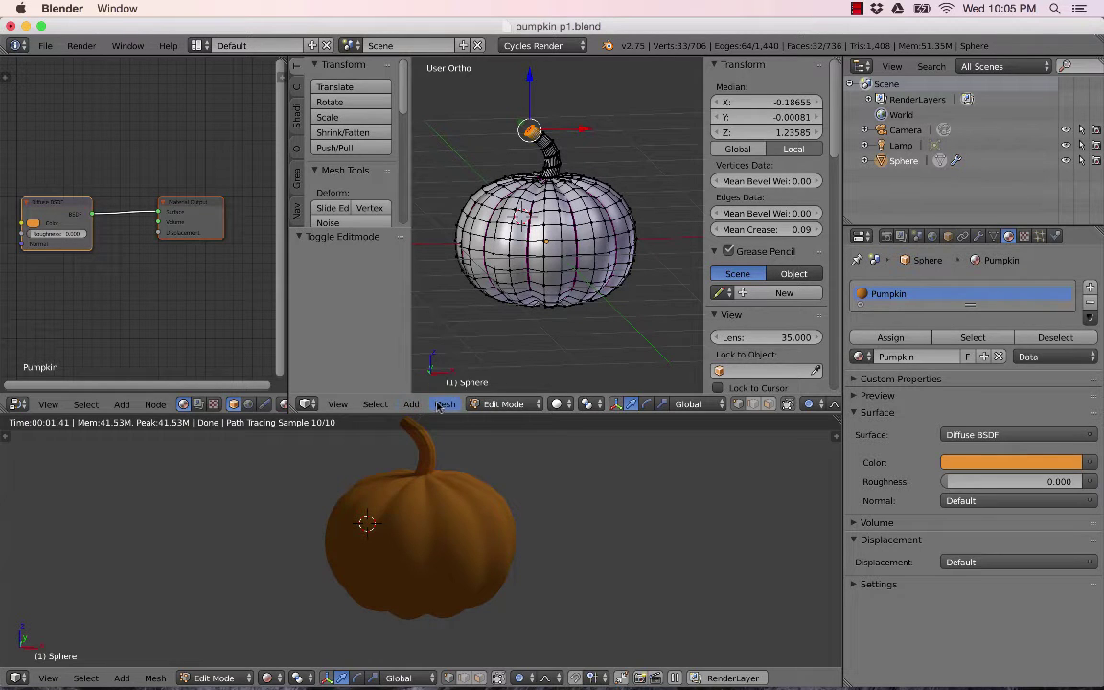
{"action": "left_click", "coordinate": [557, 404]}
{"action": "left_click", "coordinate": [579, 370]}
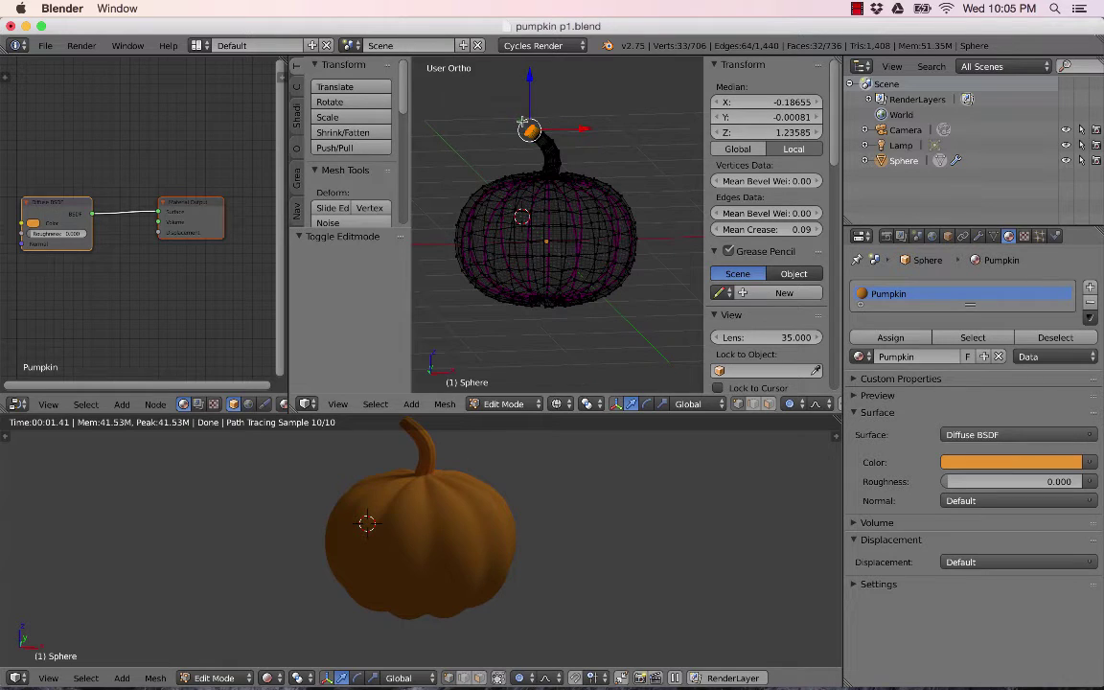
{"action": "key", "text": "b"}
{"action": "left_click_drag", "start_coordinate": [515, 122], "coordinate": [569, 156]}
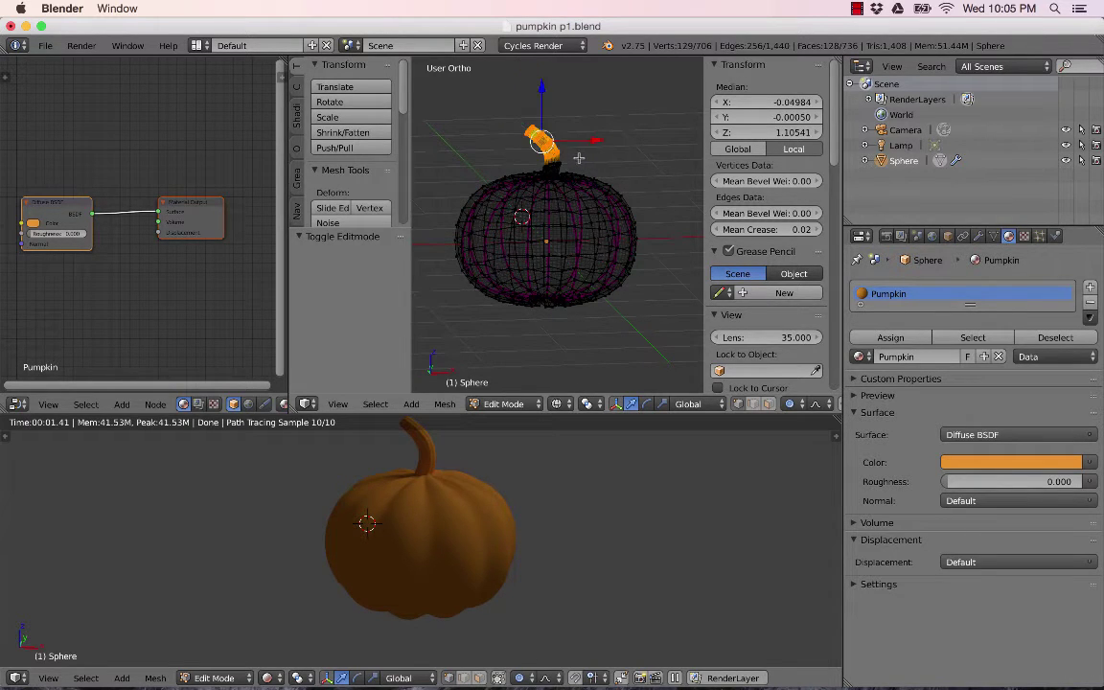
Step: Extend the stem selection downward with the next ring of vertices below the selected part
{"action": "scroll", "coordinate": [567, 155], "scroll_direction": "up", "scroll_amount": 2}
{"action": "scroll", "coordinate": [567, 156], "scroll_direction": "up", "scroll_amount": 3}
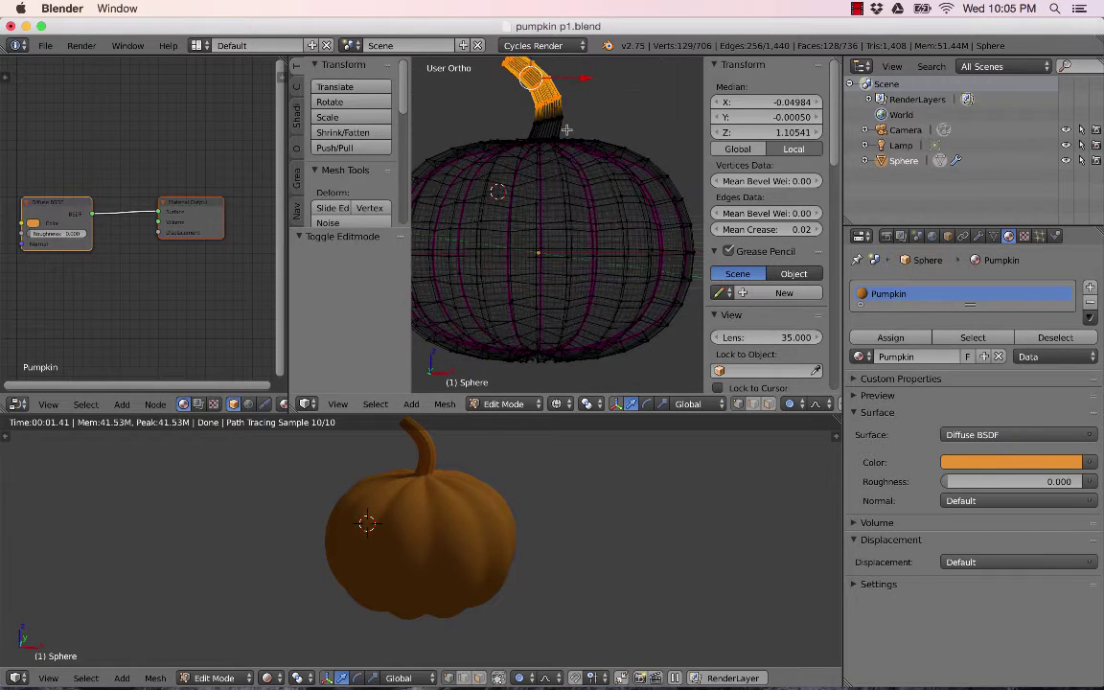
{"action": "key", "text": "c"}
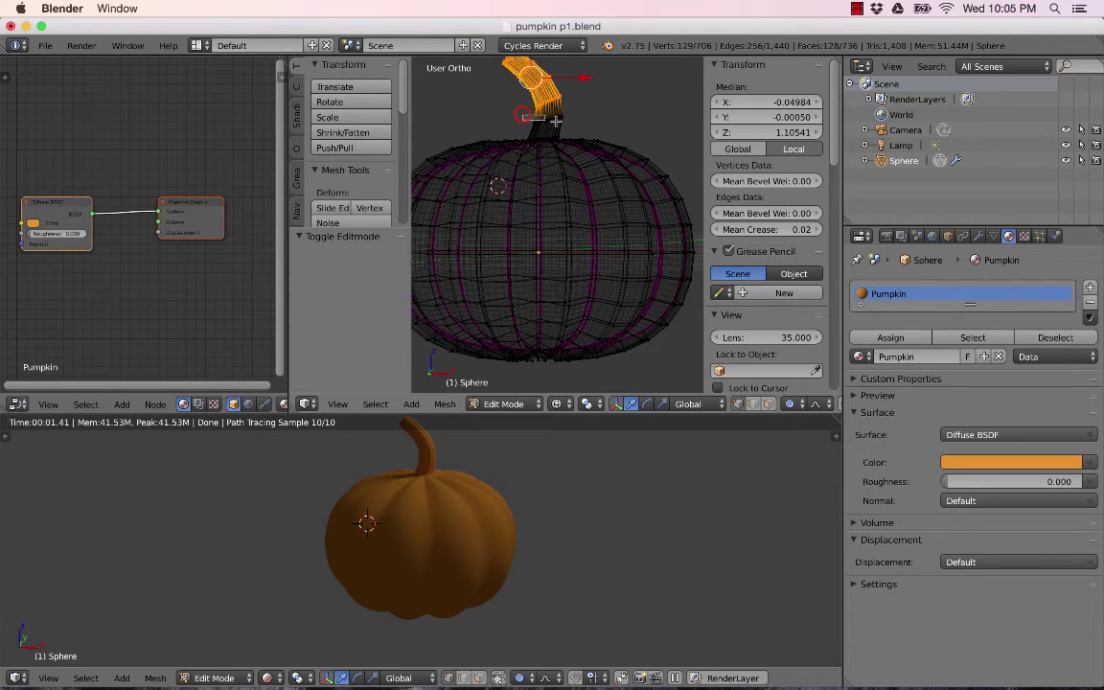
{"action": "left_click", "coordinate": [519, 114]}
{"action": "right_click", "coordinate": [582, 123]}
{"action": "scroll", "coordinate": [580, 124], "scroll_direction": "down", "scroll_amount": 5}
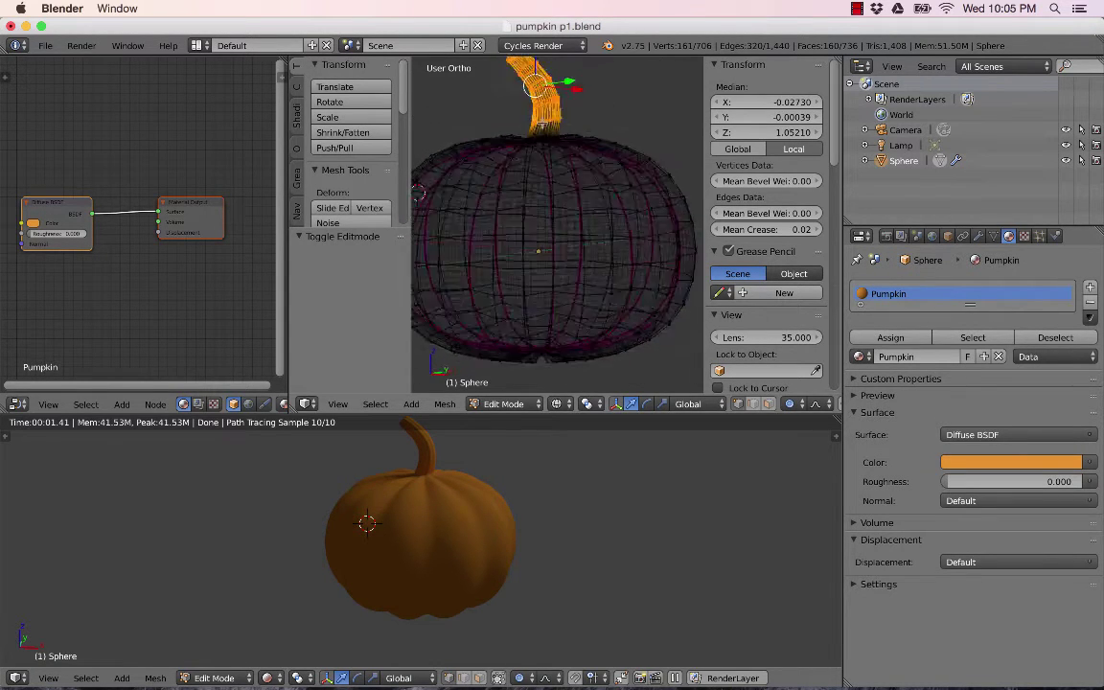
{"action": "mouse_move", "coordinate": [577, 124]}
{"action": "middle_mouse_down"}
{"action": "mouse_move", "coordinate": [565, 133]}
{"action": "mouse_move", "coordinate": [507, 121]}
{"action": "mouse_move", "coordinate": [559, 127]}
{"action": "middle_mouse_up"}
{"action": "scroll", "coordinate": [554, 136], "scroll_direction": "up", "scroll_amount": 6}
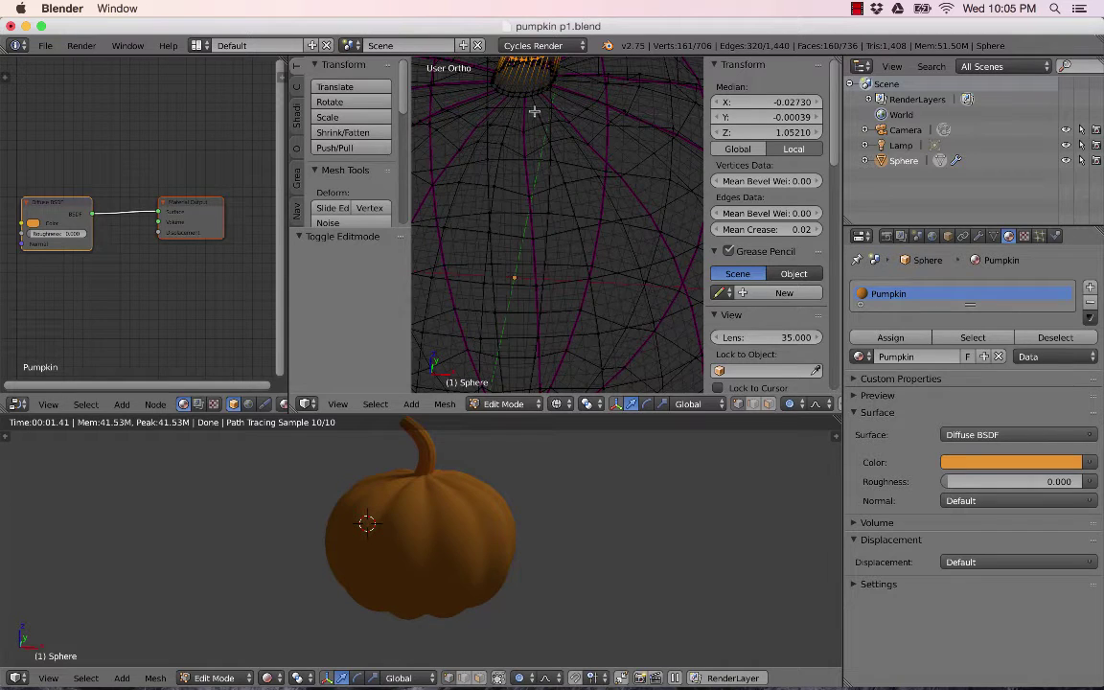
{"action": "scroll", "coordinate": [534, 109], "scroll_direction": "up", "scroll_amount": 2}
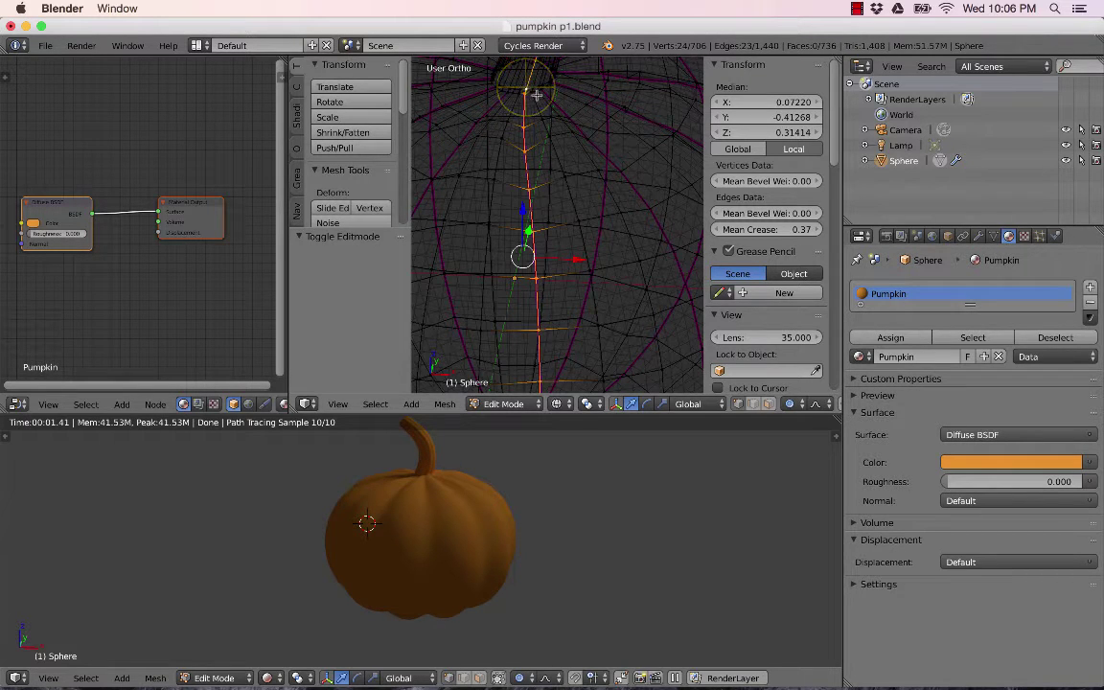
{"action": "scroll", "coordinate": [527, 88], "scroll_direction": "down", "scroll_amount": 5}
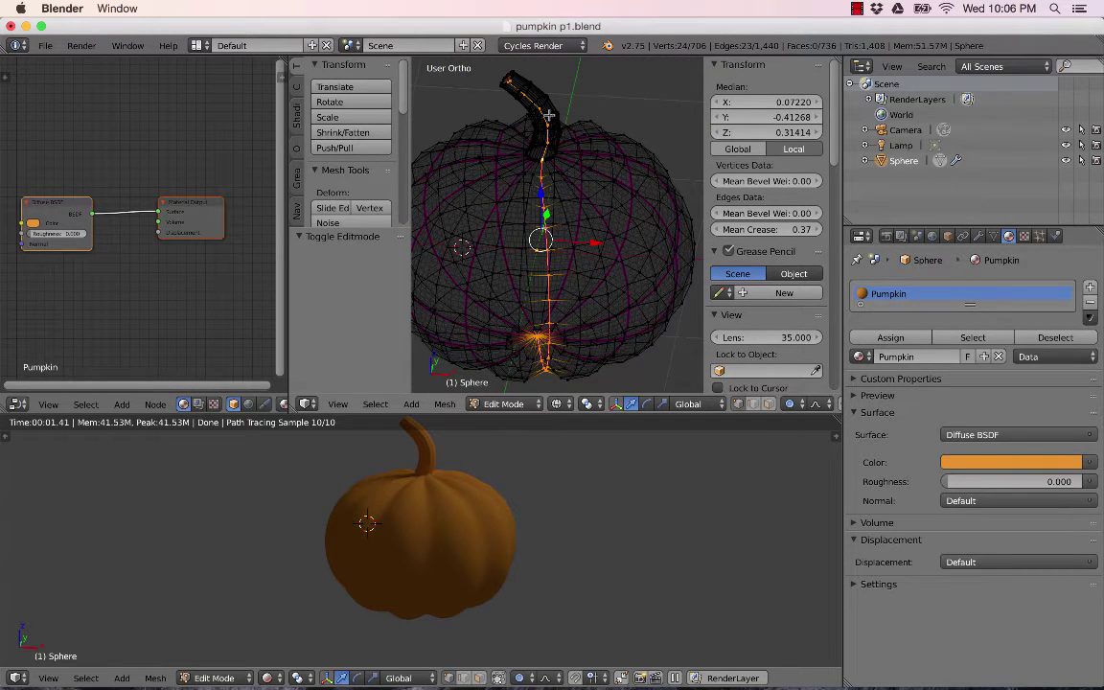
{"action": "key", "text": "super+z"}
Step: Add the vertex ring at the stem's lower edge to the current stem selection
{"action": "scroll", "coordinate": [545, 134], "scroll_direction": "up", "scroll_amount": 3}
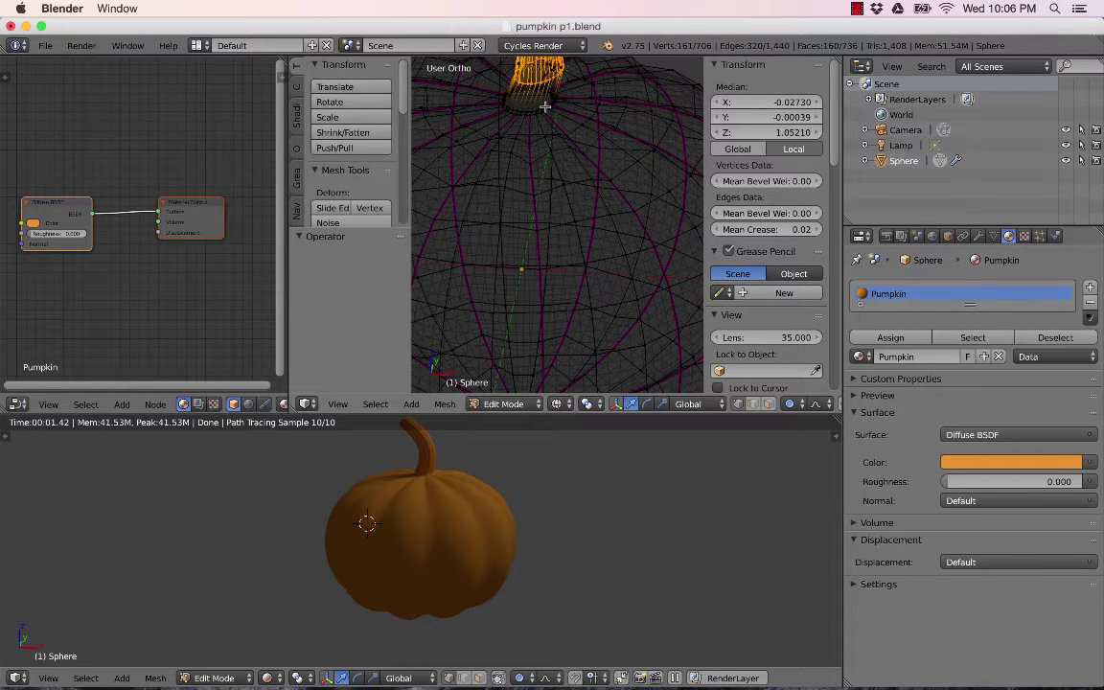
{"action": "scroll", "coordinate": [536, 109], "scroll_direction": "down", "scroll_amount": 5}
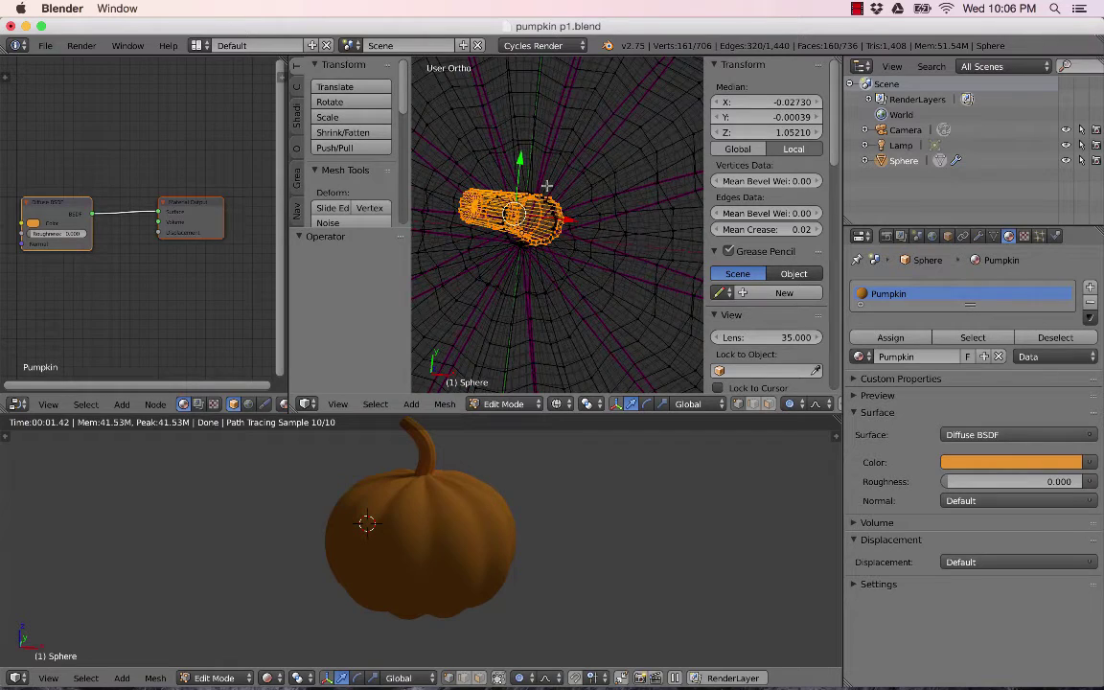
{"action": "scroll", "coordinate": [546, 182], "scroll_direction": "up", "scroll_amount": 10}
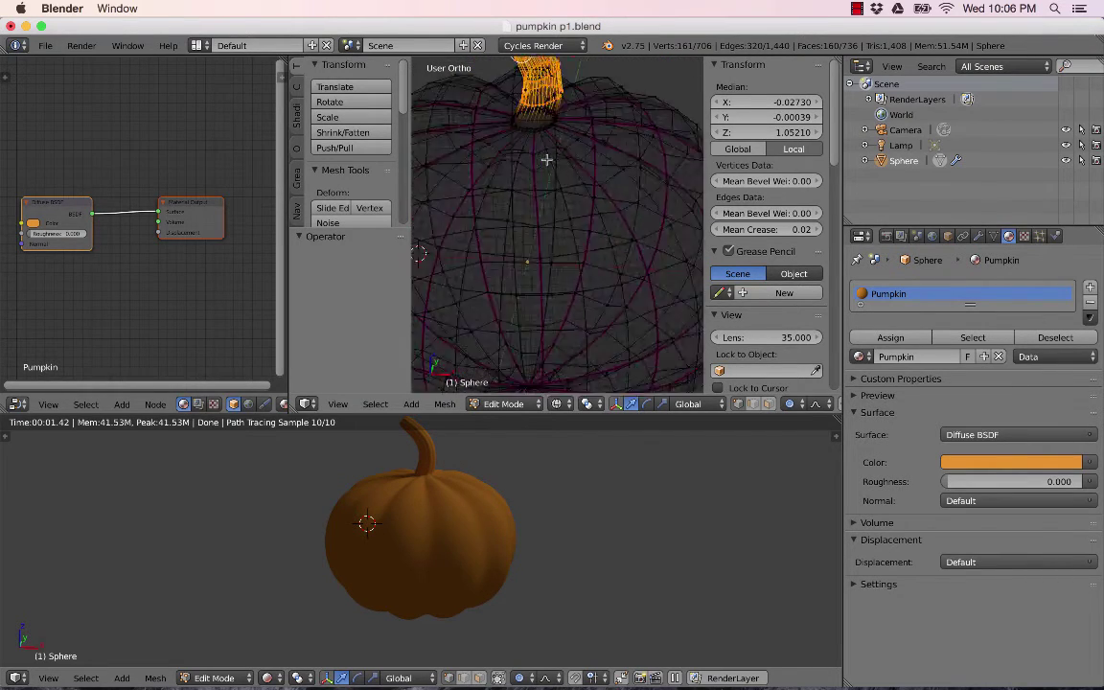
{"action": "scroll", "coordinate": [546, 143], "scroll_direction": "up", "scroll_amount": 3}
{"action": "scroll", "coordinate": [547, 116], "scroll_direction": "down", "scroll_amount": 5}
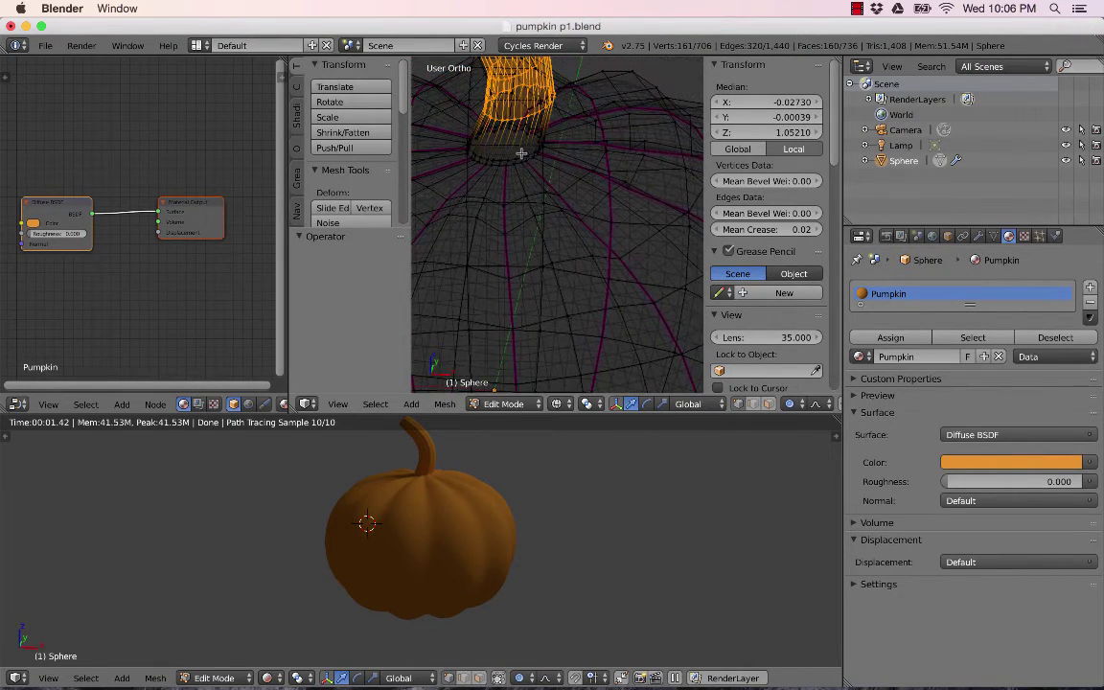
{"action": "scroll", "coordinate": [522, 153], "scroll_direction": "down", "scroll_amount": 5}
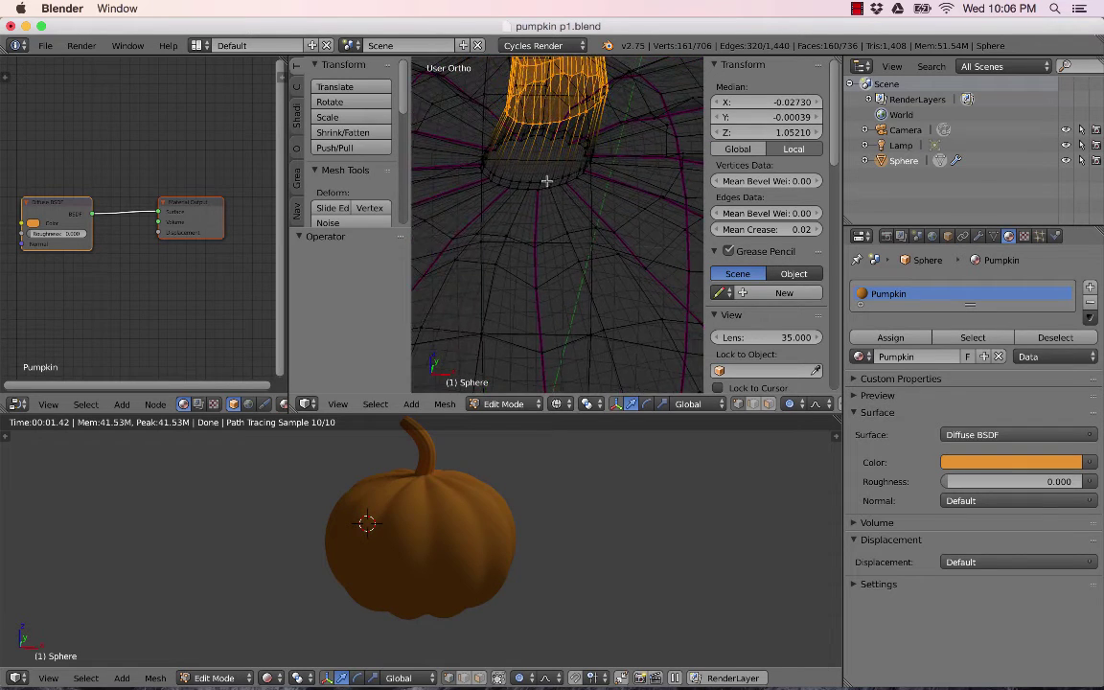
{"action": "scroll", "coordinate": [544, 170], "scroll_direction": "down", "scroll_amount": 3}
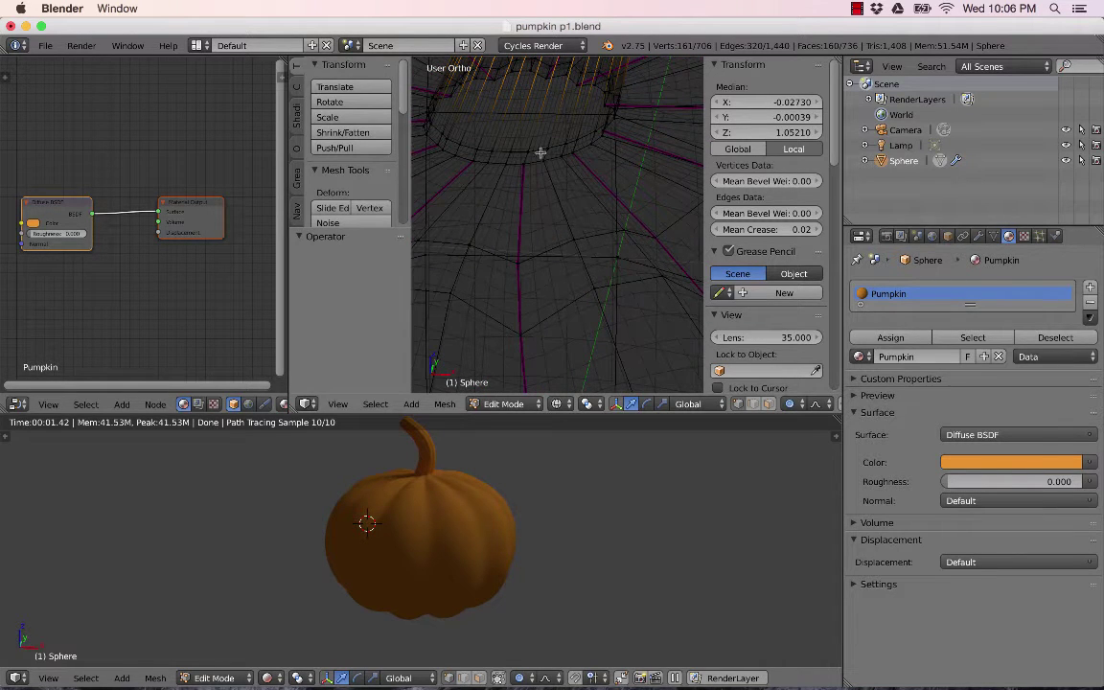
{"action": "key", "text": "c"}
{"action": "left_click", "coordinate": [538, 149]}
{"action": "key", "text": "Escape"}
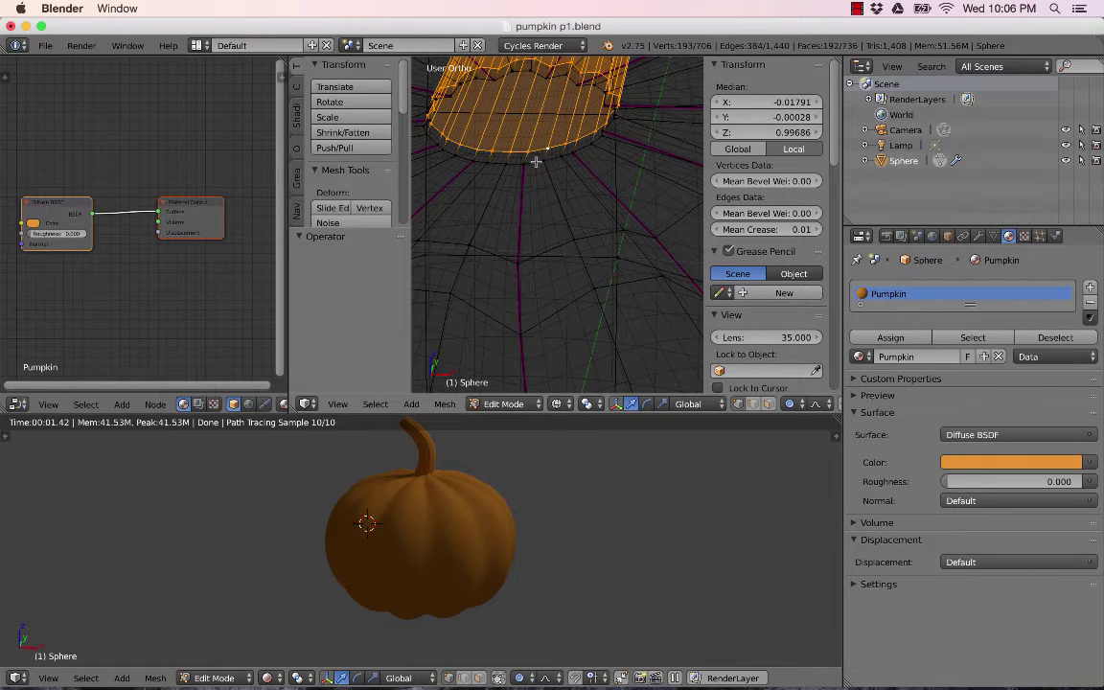
Step: Add the outermost vertex ring where the stem meets the pumpkin body to complete the stem selection
{"action": "key", "text": "c"}
{"action": "left_click", "coordinate": [536, 161]}
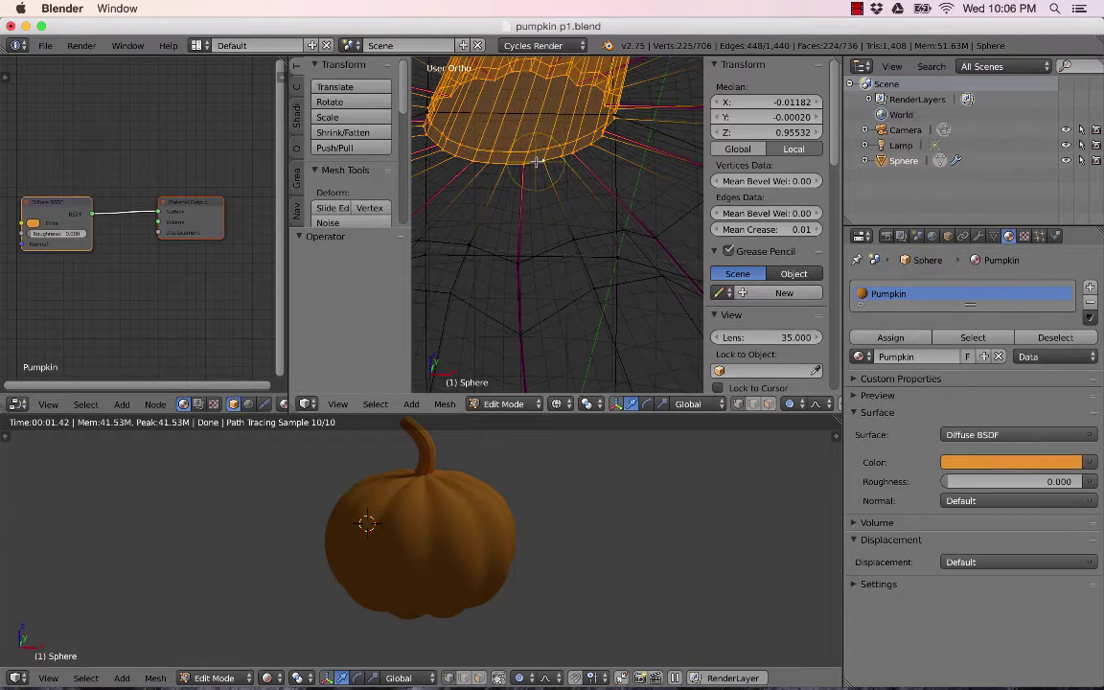
{"action": "key", "text": "Escape"}
{"action": "scroll", "coordinate": [535, 161], "scroll_direction": "down", "scroll_amount": 2}
{"action": "middle_click_drag", "start_coordinate": [536, 161], "coordinate": [555, 177]}
{"action": "scroll", "coordinate": [518, 149], "scroll_direction": "down", "scroll_amount": 2}
{"action": "scroll", "coordinate": [555, 145], "scroll_direction": "down", "scroll_amount": 3}
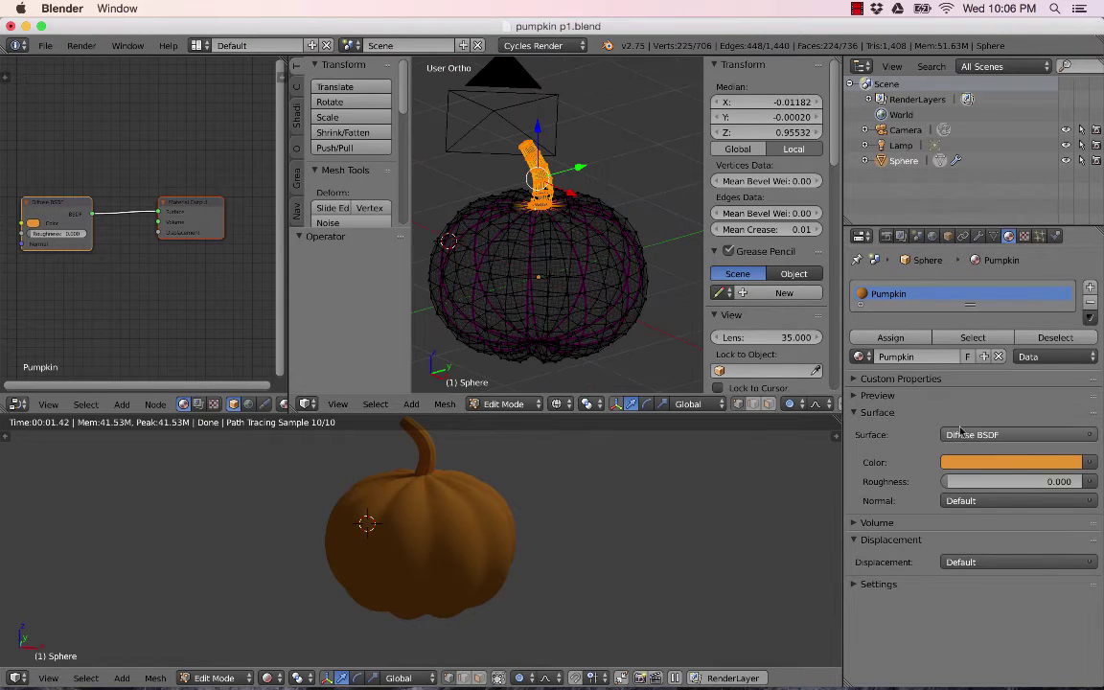
Step: Add a second material slot to the pumpkin and create a new material named Stem in it
{"action": "left_click", "coordinate": [1089, 288]}
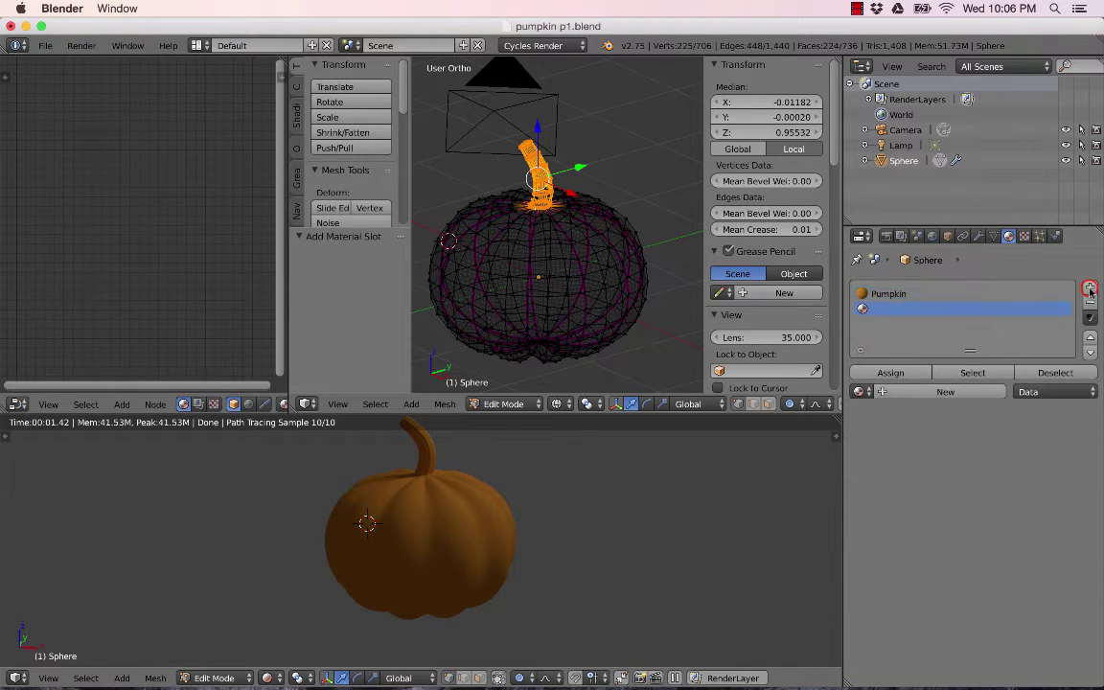
{"action": "left_click", "coordinate": [927, 393]}
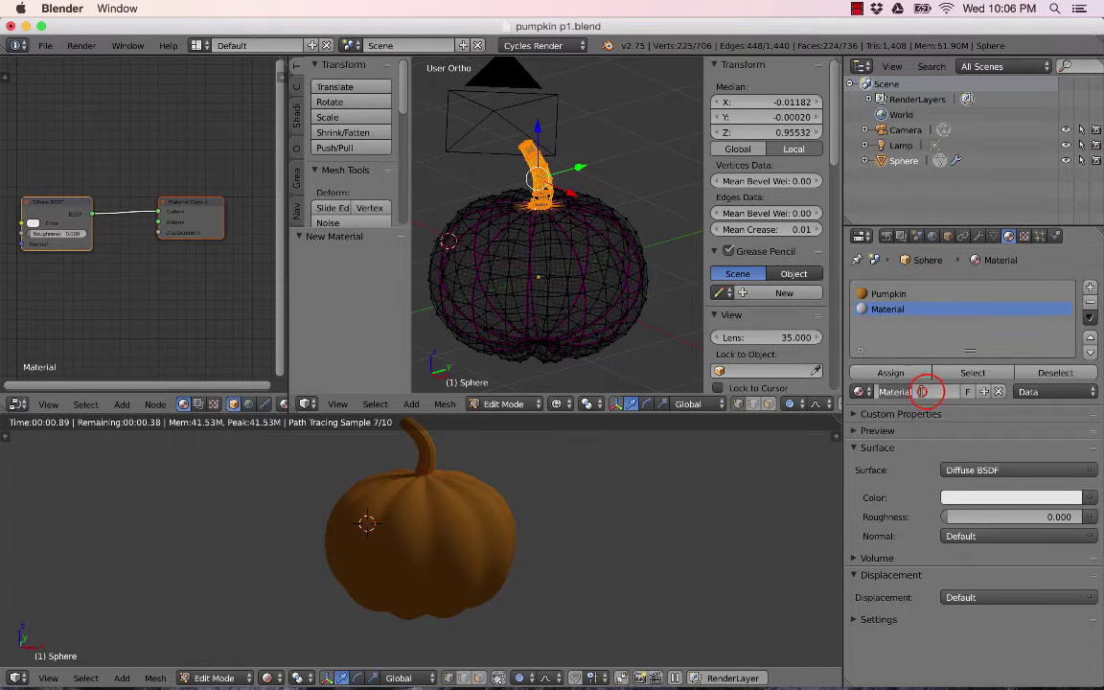
{"action": "left_click", "coordinate": [920, 391]}
{"action": "type", "text": "Ste"}
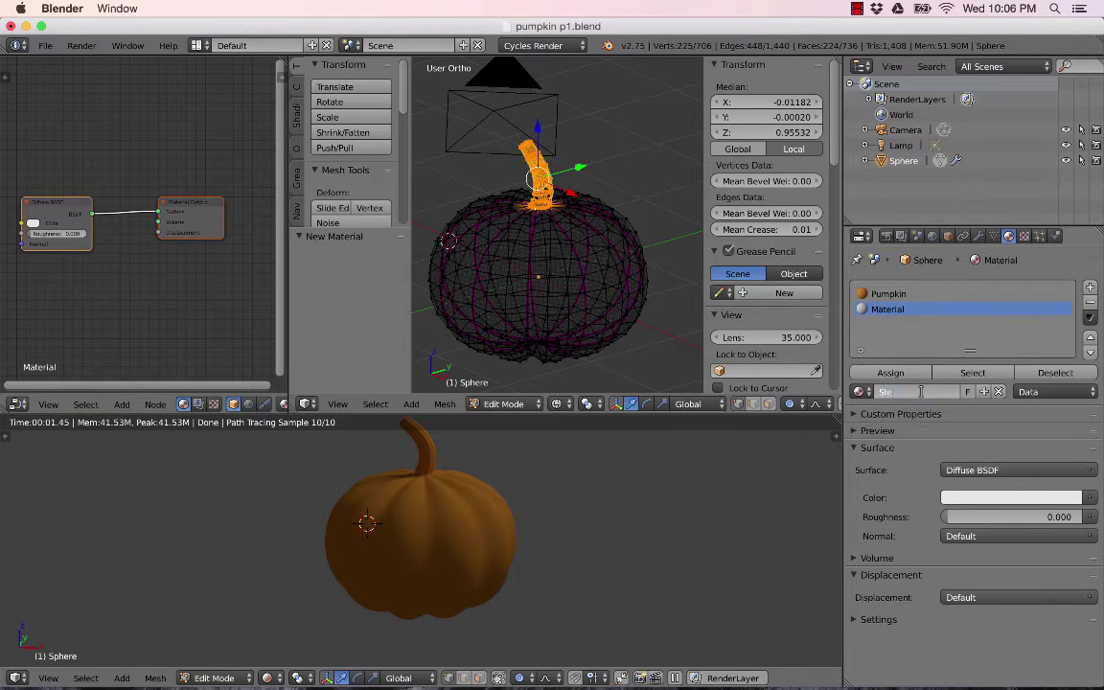
{"action": "type", "text": "m"}
{"action": "key", "text": "Return"}
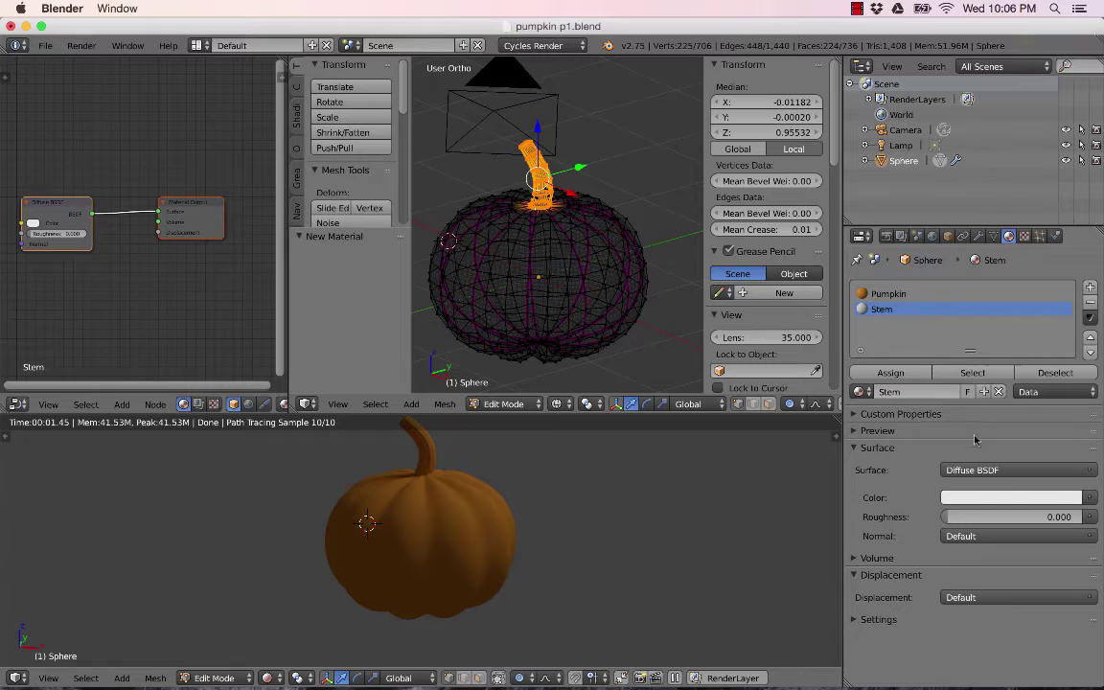
Step: Set the Stem material's Diffuse BSDF color to dark green and assign the material to the selected stem faces
{"action": "left_click", "coordinate": [990, 498]}
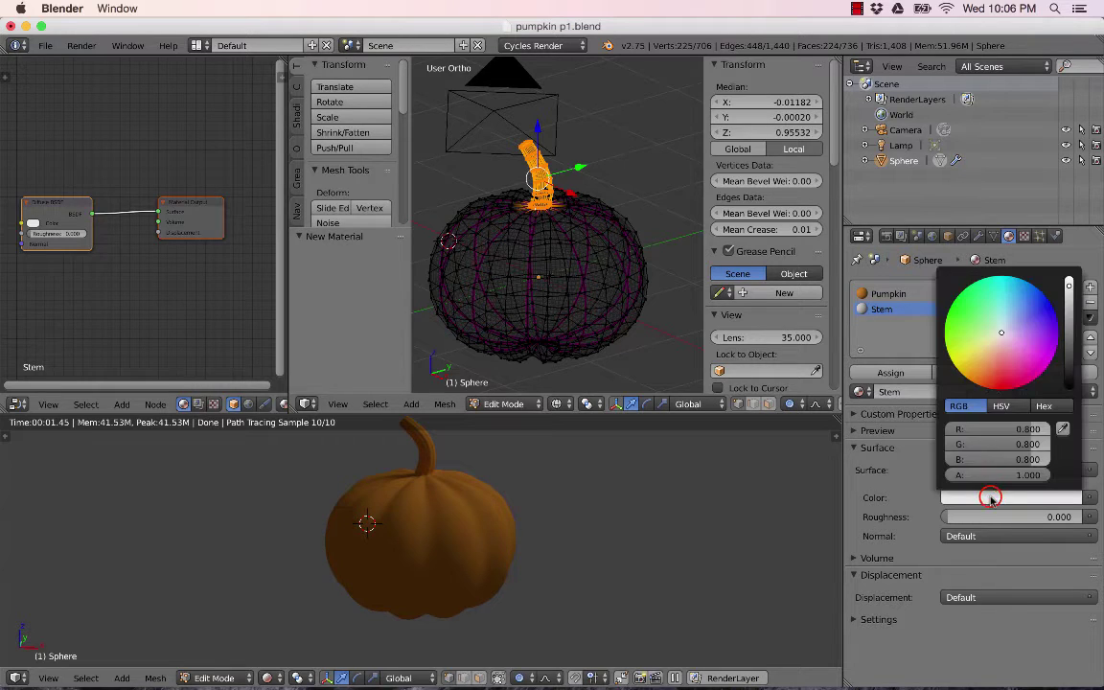
{"action": "left_click", "coordinate": [967, 317]}
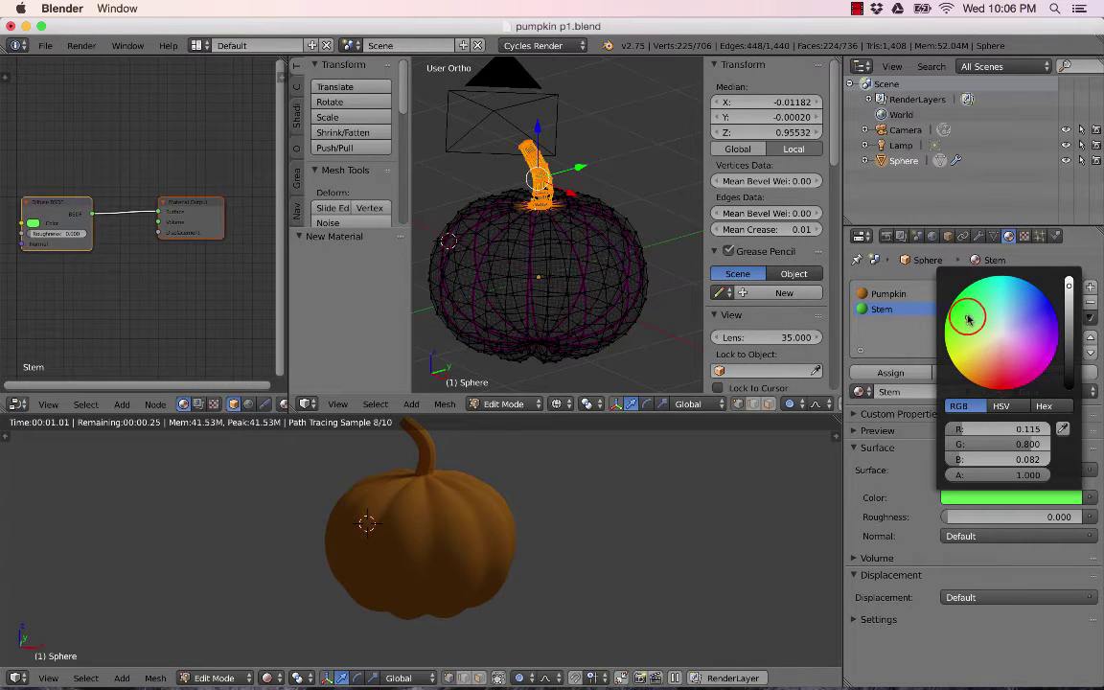
{"action": "left_click_drag", "start_coordinate": [1070, 297], "coordinate": [1069, 330]}
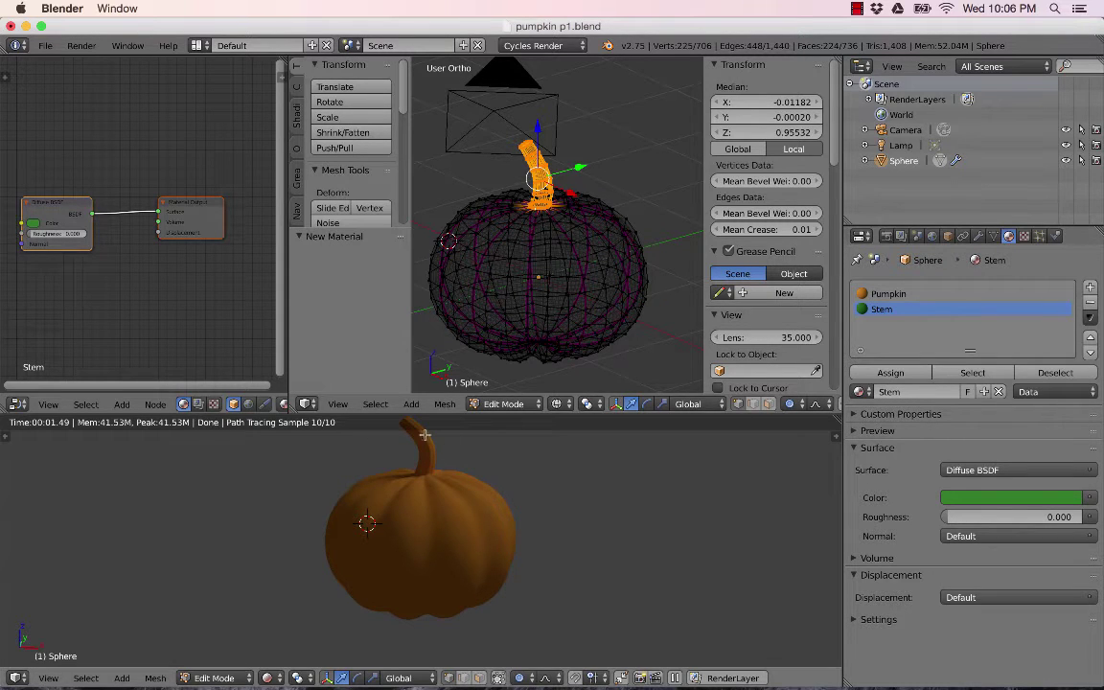
{"action": "left_click", "coordinate": [890, 373]}
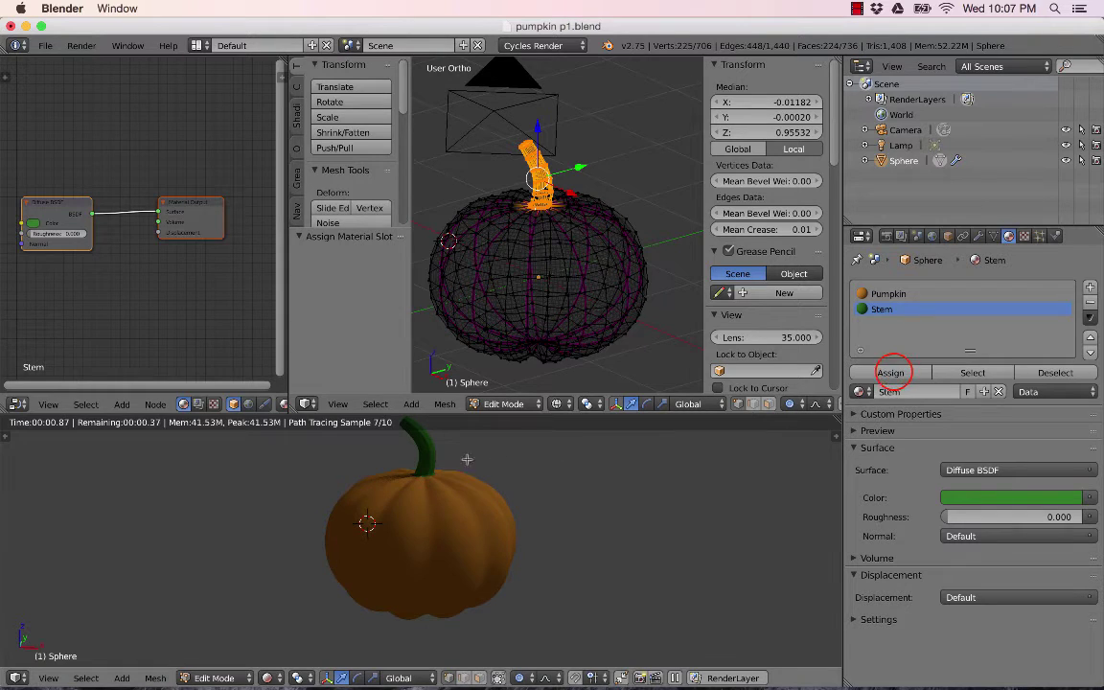
Step: Examine the stem's base in the rendered view and deselect the whole mesh in the wireframe viewport
{"action": "scroll", "coordinate": [432, 461], "scroll_direction": "up", "scroll_amount": 3}
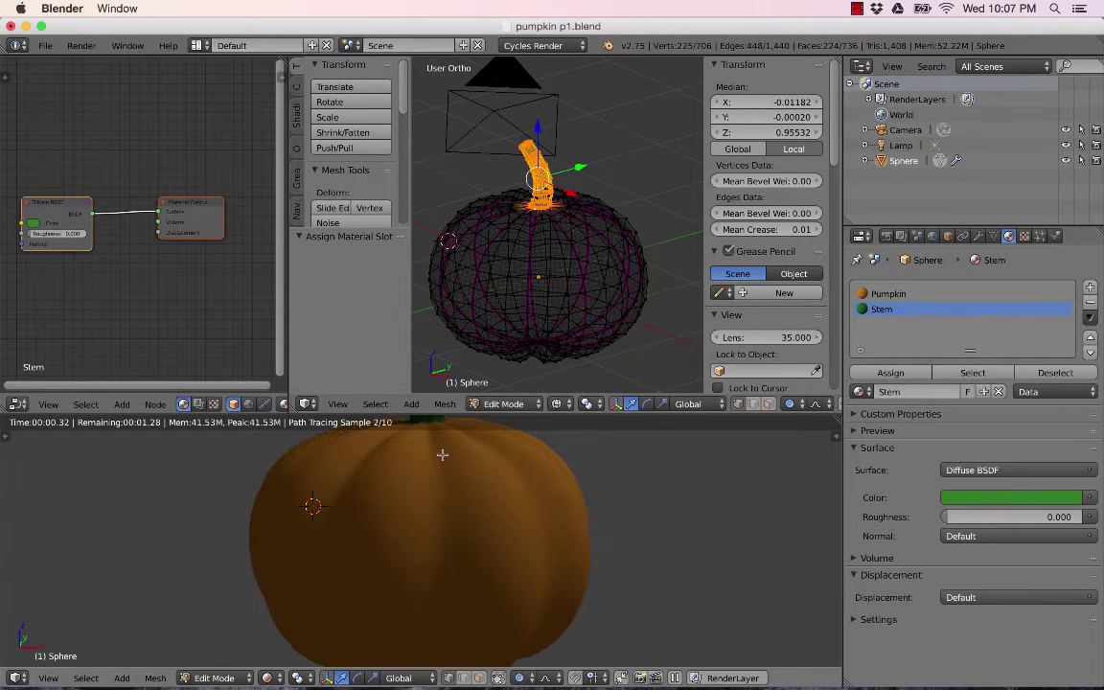
{"action": "scroll", "coordinate": [436, 476], "scroll_direction": "up", "scroll_amount": 4}
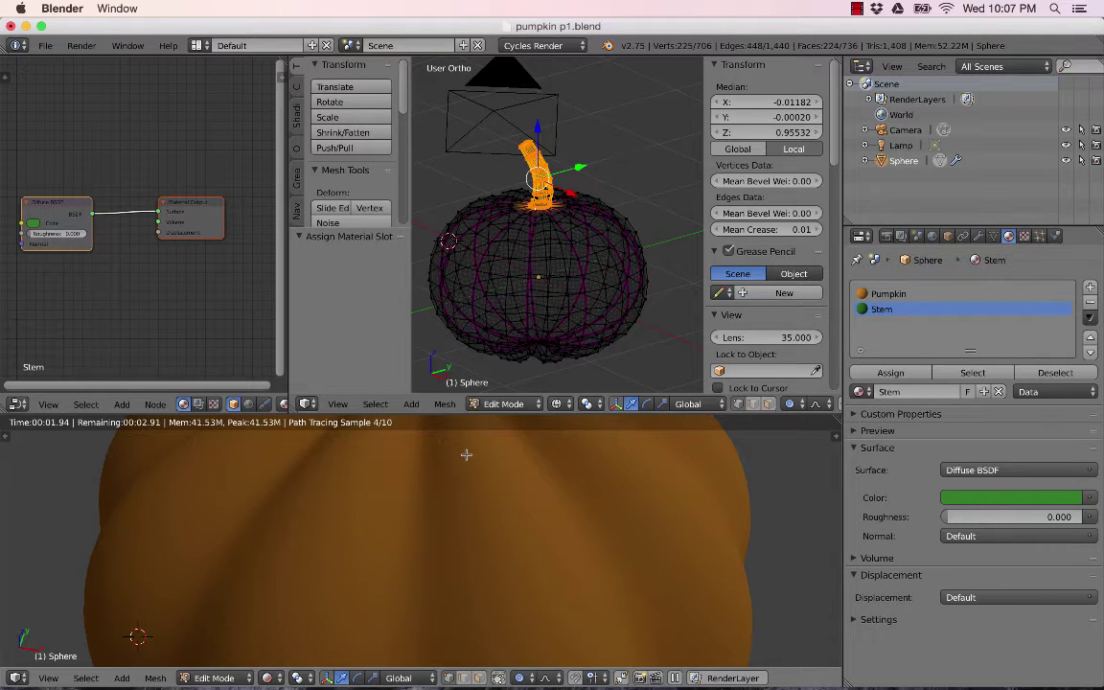
{"action": "middle_click_drag", "start_coordinate": [466, 454], "coordinate": [467, 521]}
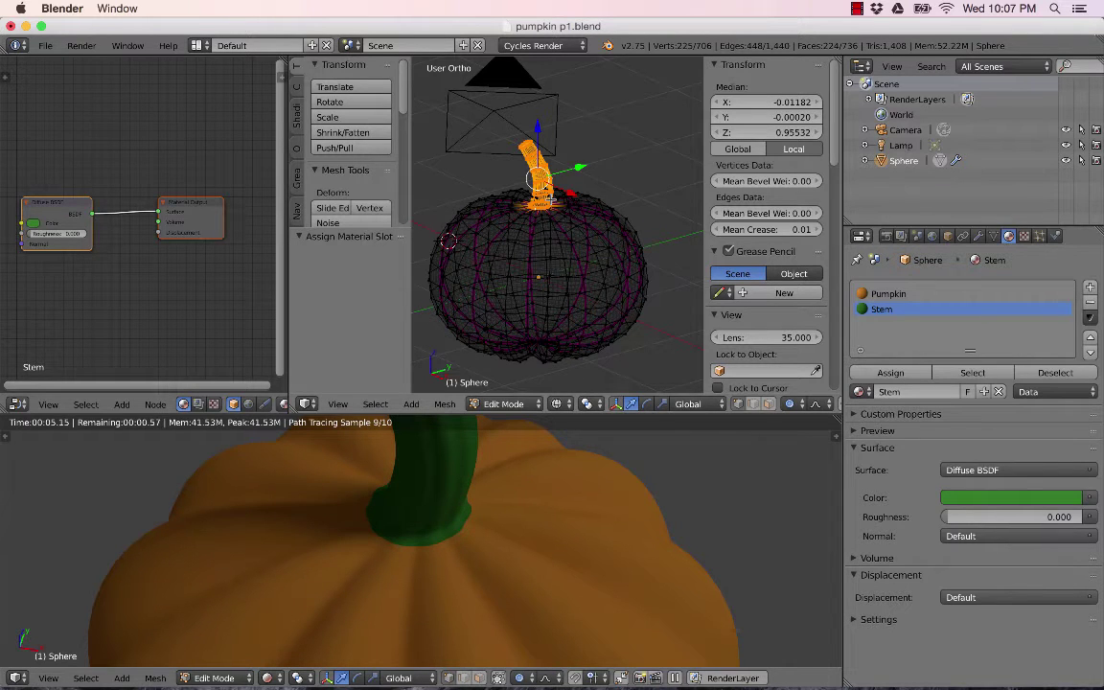
{"action": "scroll", "coordinate": [551, 198], "scroll_direction": "up", "scroll_amount": 5}
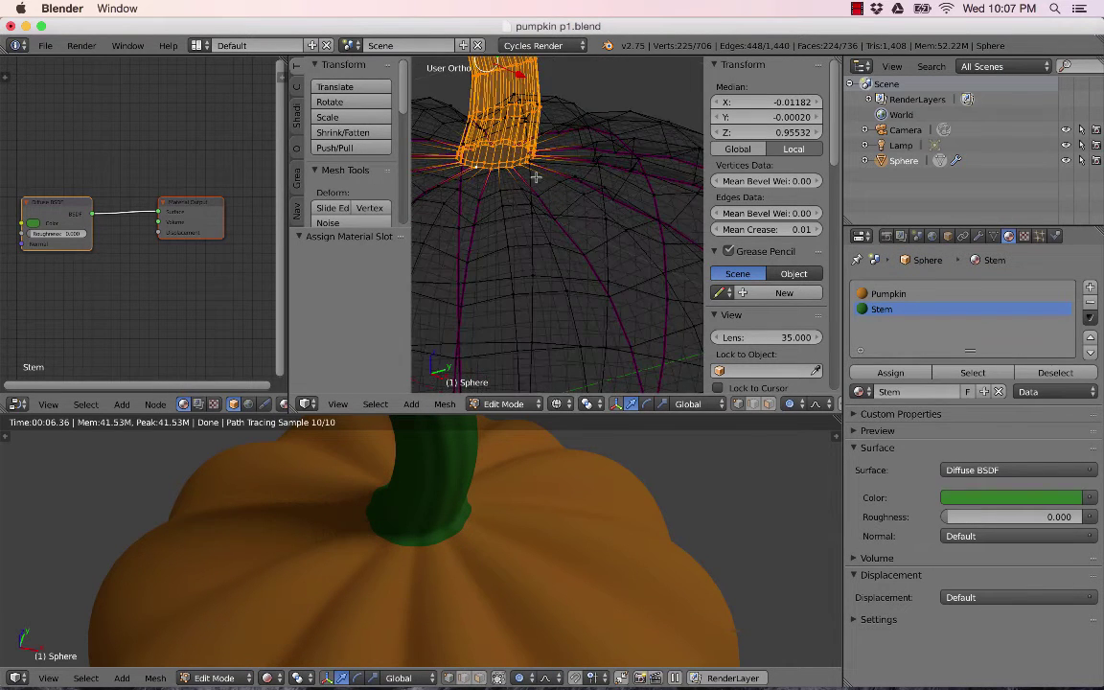
{"action": "scroll", "coordinate": [535, 176], "scroll_direction": "up", "scroll_amount": 2}
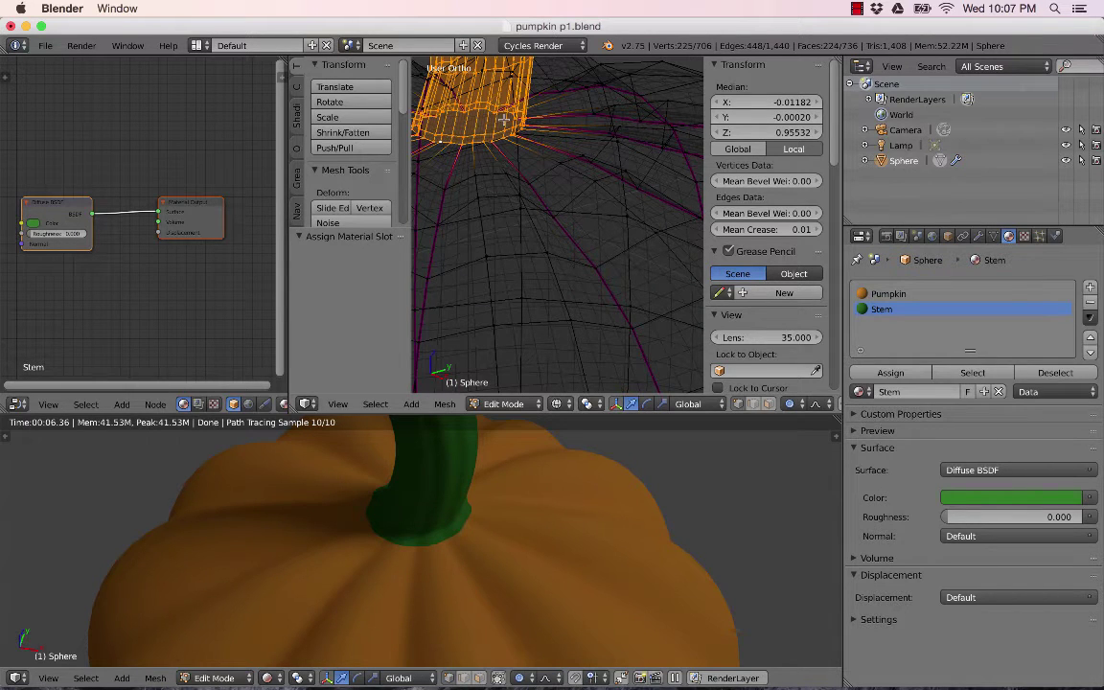
{"action": "key", "text": "a"}
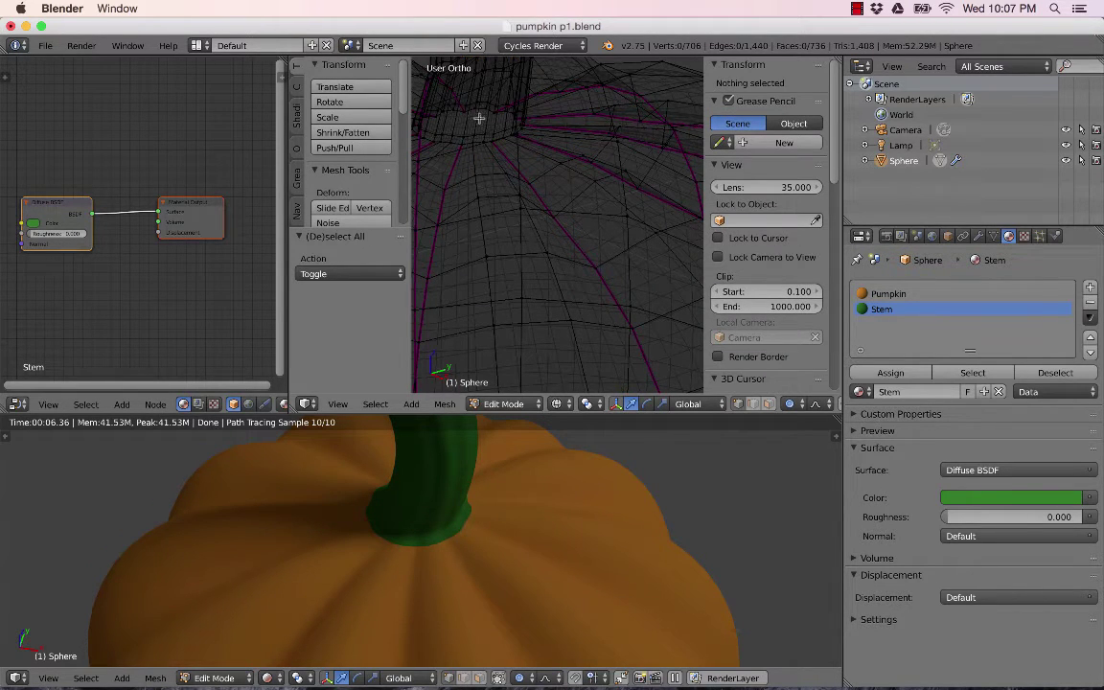
{"action": "middle_click_drag", "start_coordinate": [461, 116], "coordinate": [531, 236], "text": "shift"}
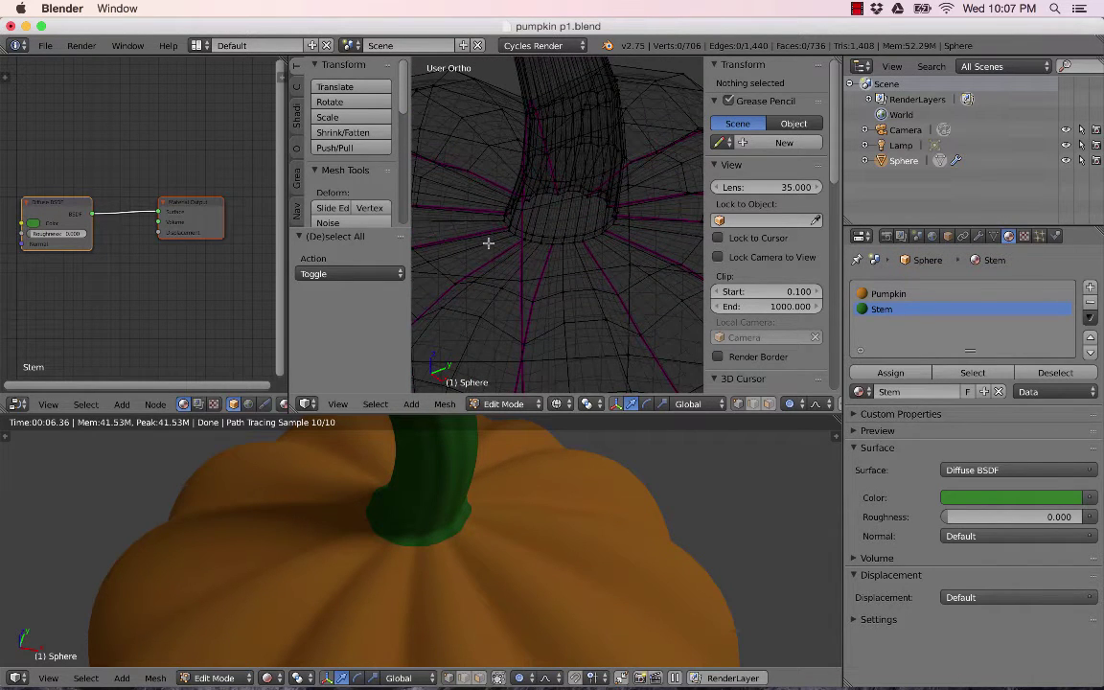
Step: Switch the mesh viewport from wireframe to Solid shading
{"action": "key", "text": "z"}
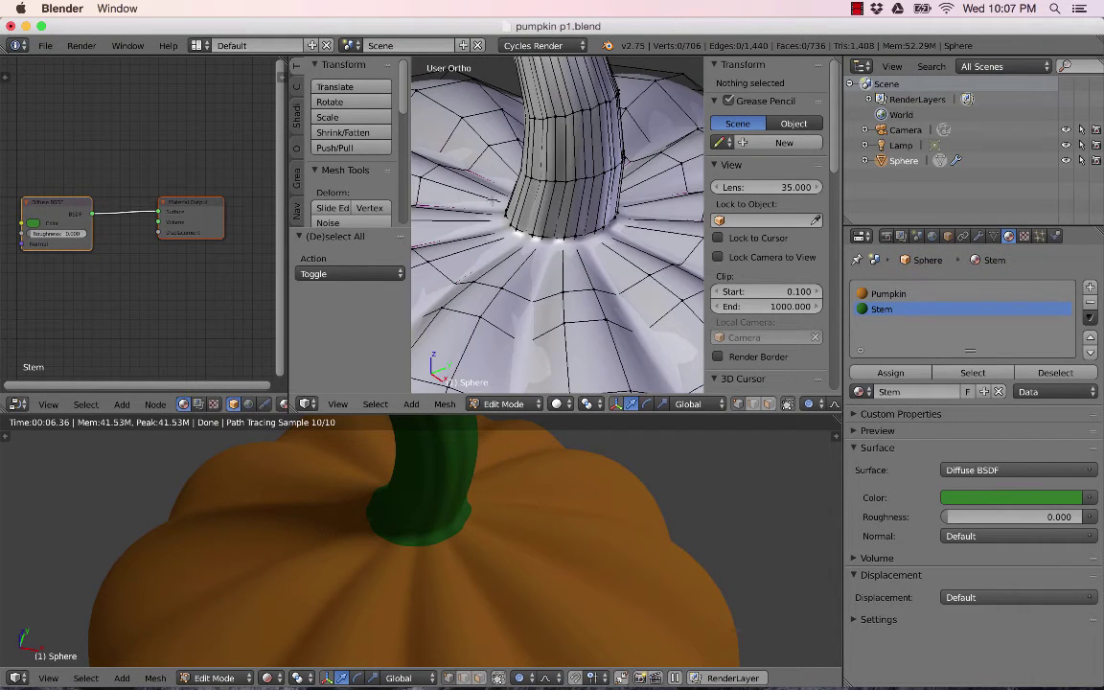
{"action": "left_click", "coordinate": [569, 406]}
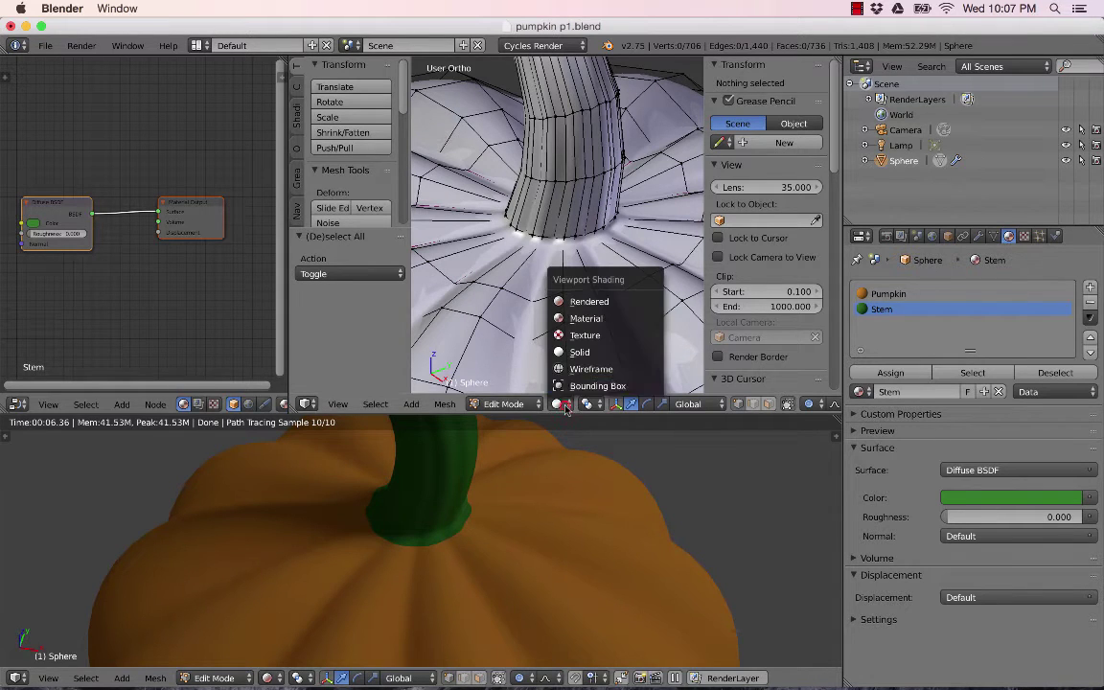
{"action": "left_click", "coordinate": [579, 352]}
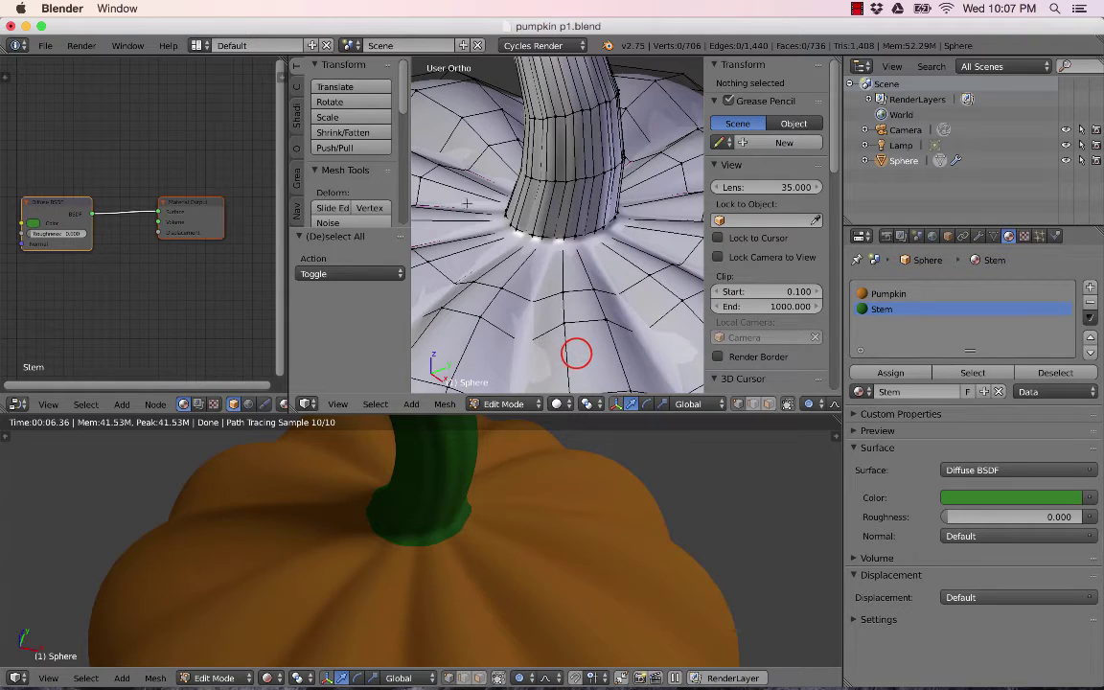
Step: Use Loop Cut and Slide to add one edge loop around the pumpkin's top and slide it close to the stem's base
{"action": "scroll", "coordinate": [354, 143], "scroll_direction": "down", "scroll_amount": 2}
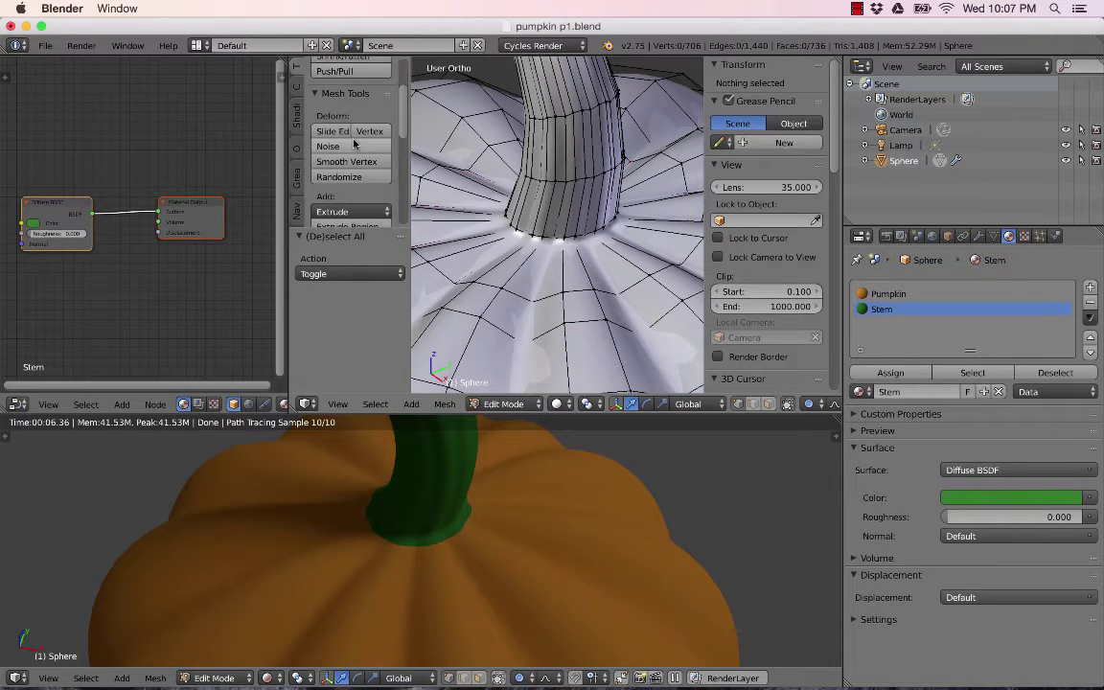
{"action": "scroll", "coordinate": [354, 143], "scroll_direction": "down", "scroll_amount": 2}
{"action": "scroll", "coordinate": [354, 144], "scroll_direction": "down", "scroll_amount": 2}
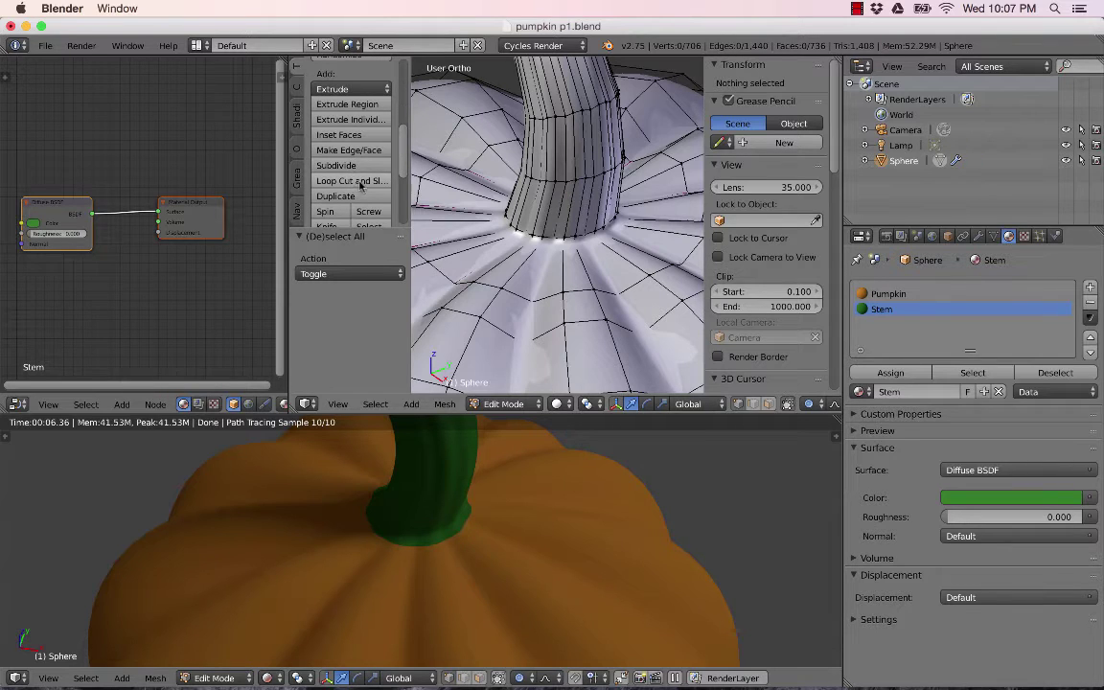
{"action": "left_click", "coordinate": [363, 181]}
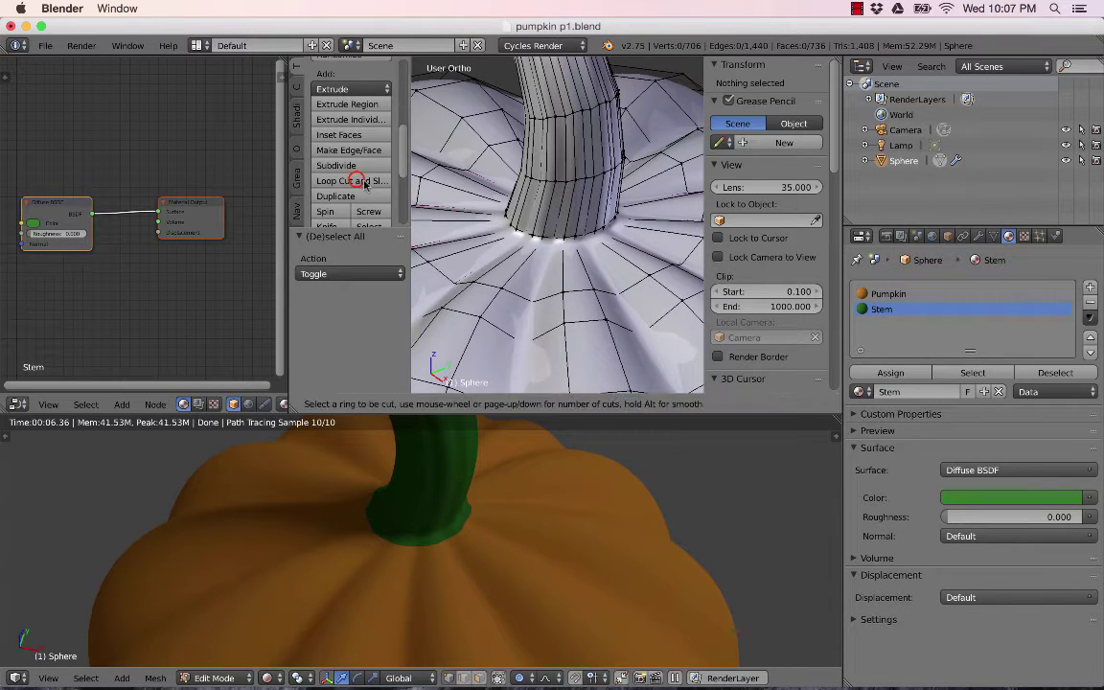
{"action": "left_click", "coordinate": [467, 243]}
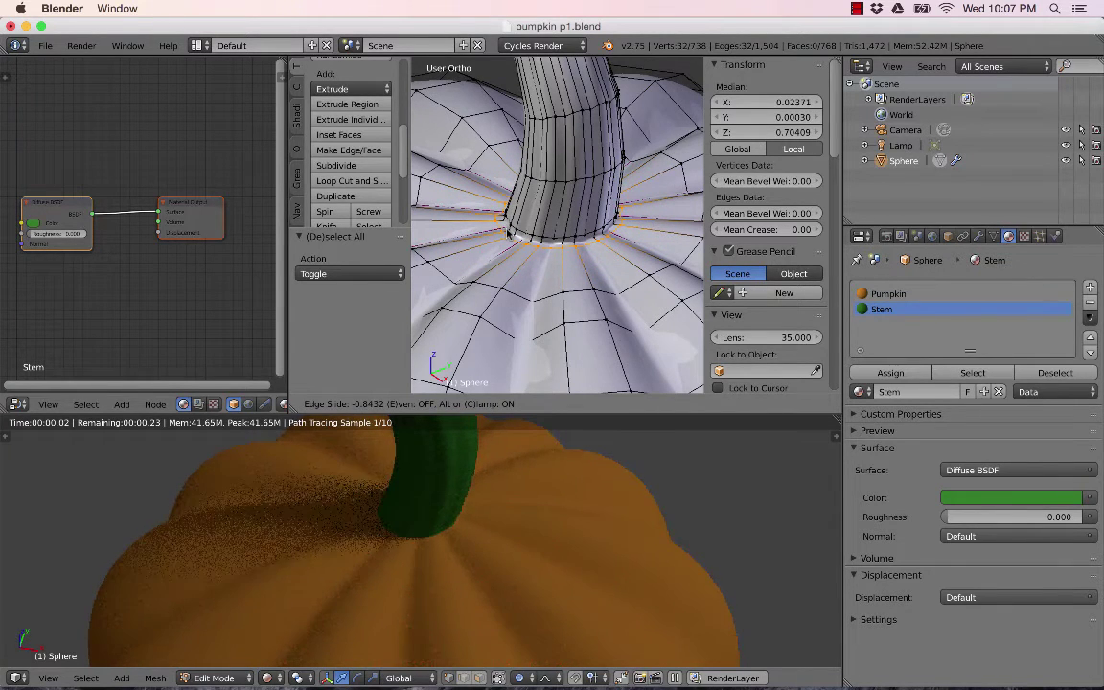
{"action": "left_click", "coordinate": [508, 231]}
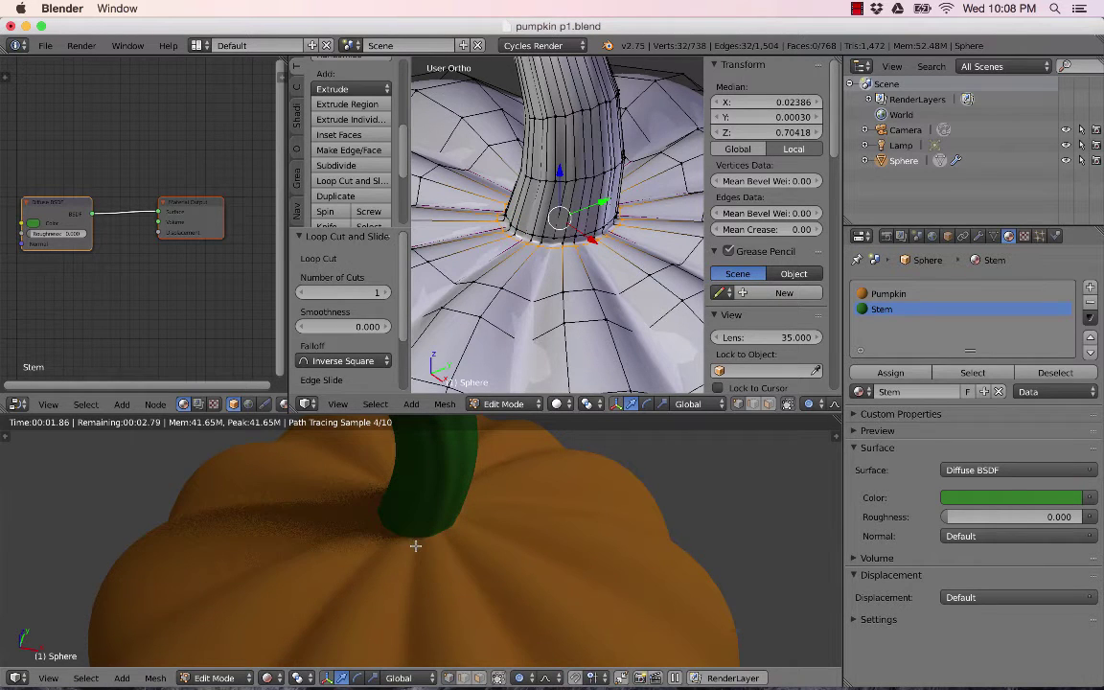
{"action": "scroll", "coordinate": [415, 545], "scroll_direction": "down", "scroll_amount": 5}
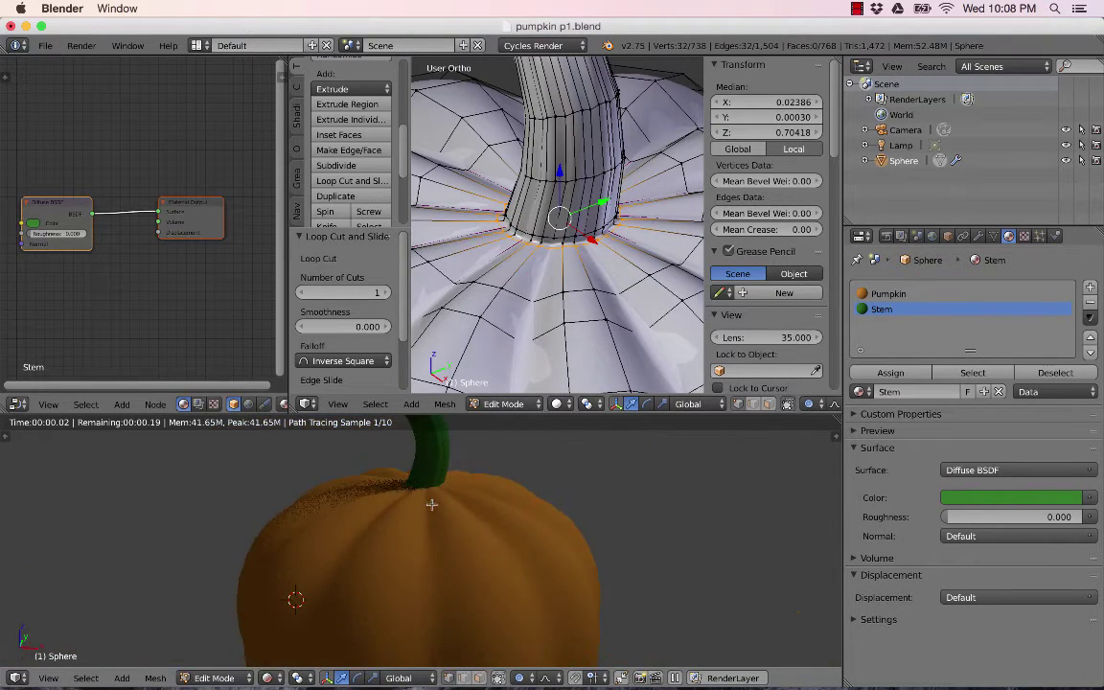
{"action": "scroll", "coordinate": [431, 504], "scroll_direction": "down", "scroll_amount": 2}
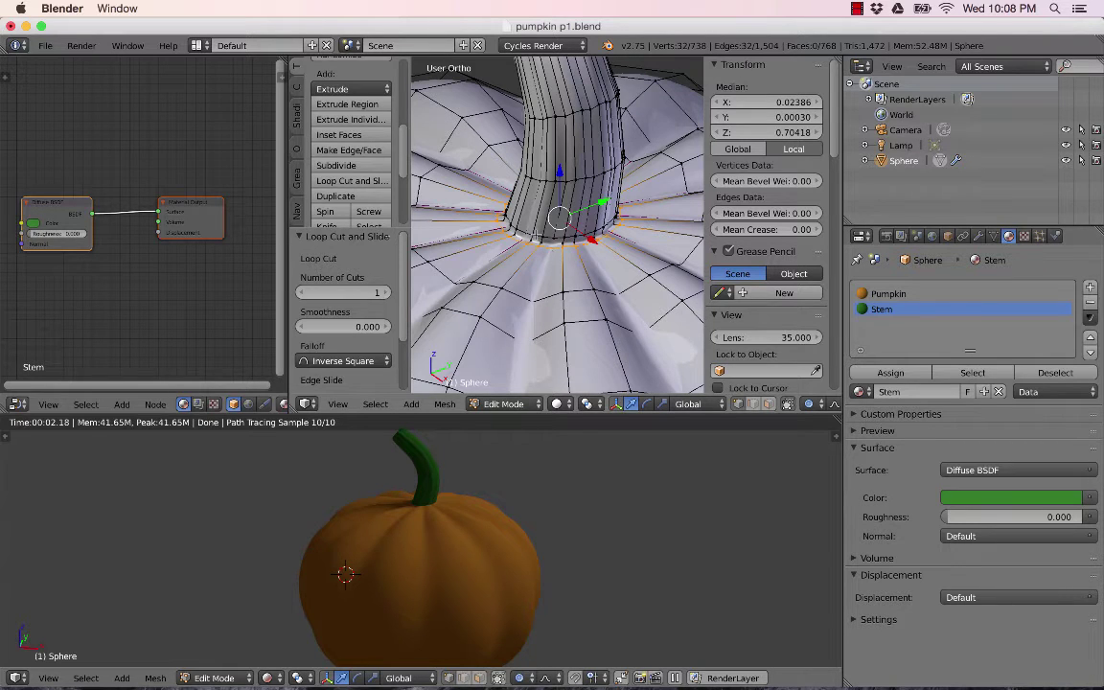
Step: Widen the node editor and tool shelf, hide the 3D viewport's properties sidebar, and bring the whole pumpkin into view
{"action": "left_click_drag", "start_coordinate": [410, 212], "coordinate": [441, 215]}
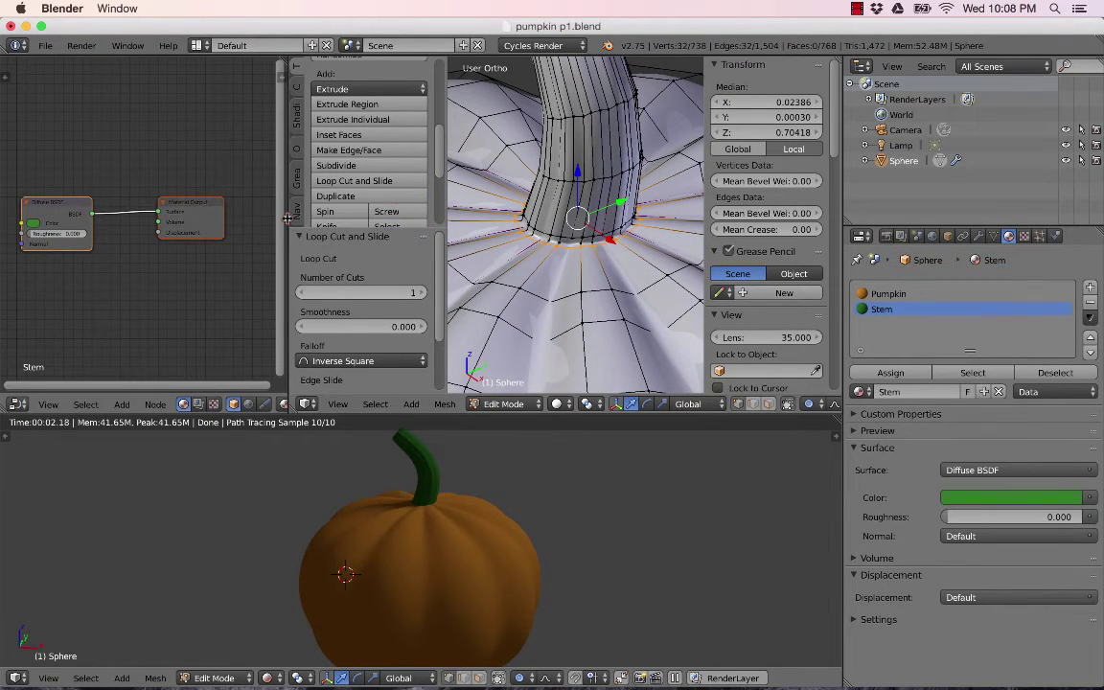
{"action": "left_click_drag", "start_coordinate": [286, 222], "coordinate": [341, 222]}
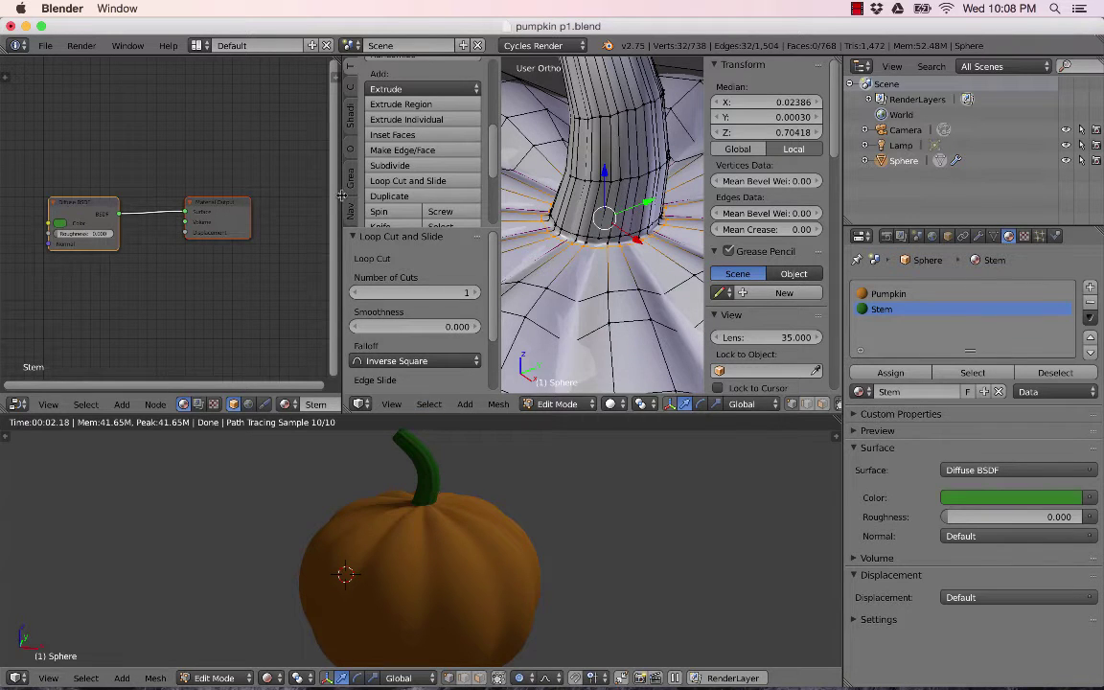
{"action": "left_click_drag", "start_coordinate": [342, 195], "coordinate": [371, 196]}
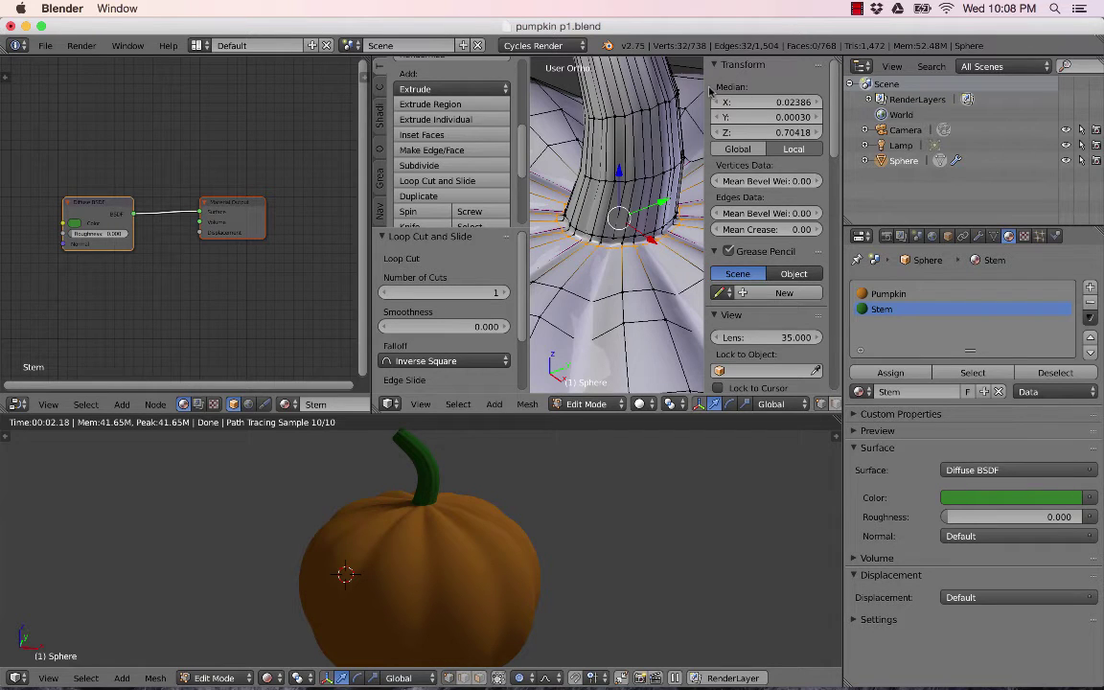
{"action": "left_click_drag", "start_coordinate": [704, 87], "coordinate": [757, 86]}
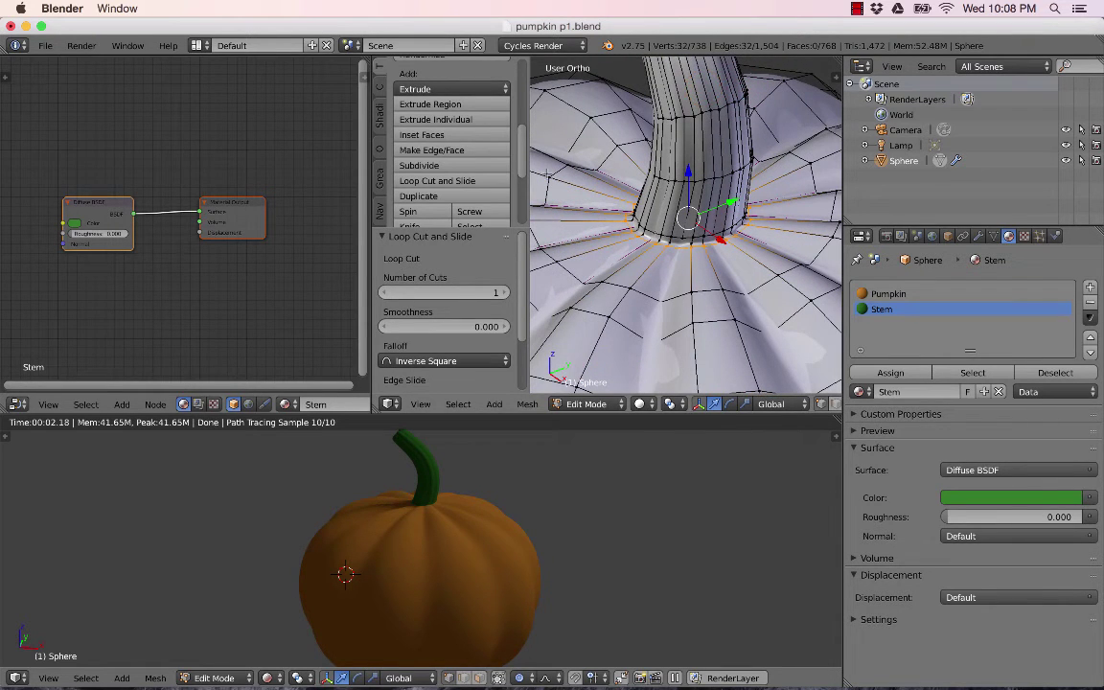
{"action": "scroll", "coordinate": [701, 193], "scroll_direction": "down", "scroll_amount": 6}
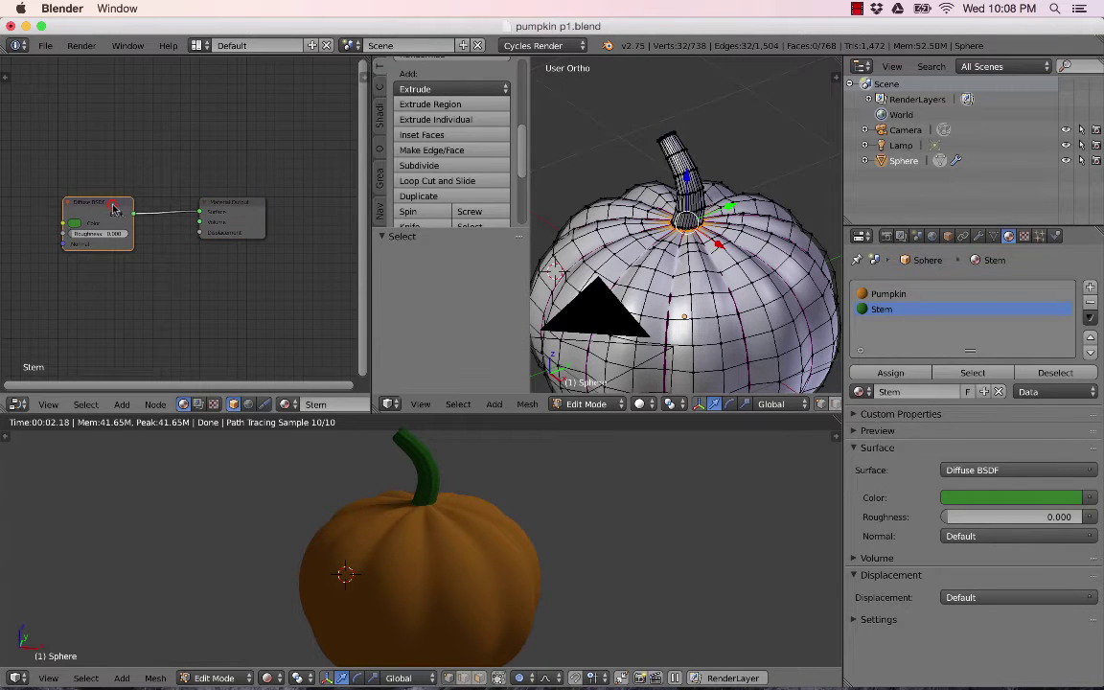
Step: Insert a Mix Shader between the Stem material's Diffuse BSDF and Material Output, and space the three nodes apart
{"action": "left_click_drag", "start_coordinate": [123, 212], "coordinate": [120, 193]}
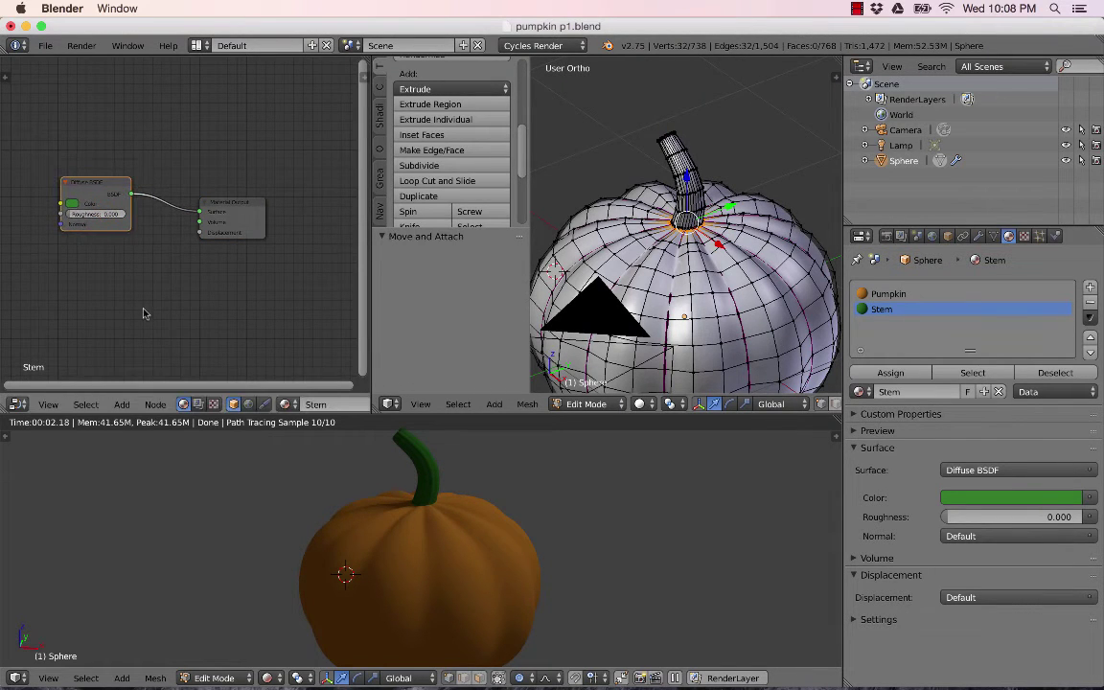
{"action": "left_click", "coordinate": [133, 405]}
{"action": "mouse_move", "coordinate": [145, 340]}
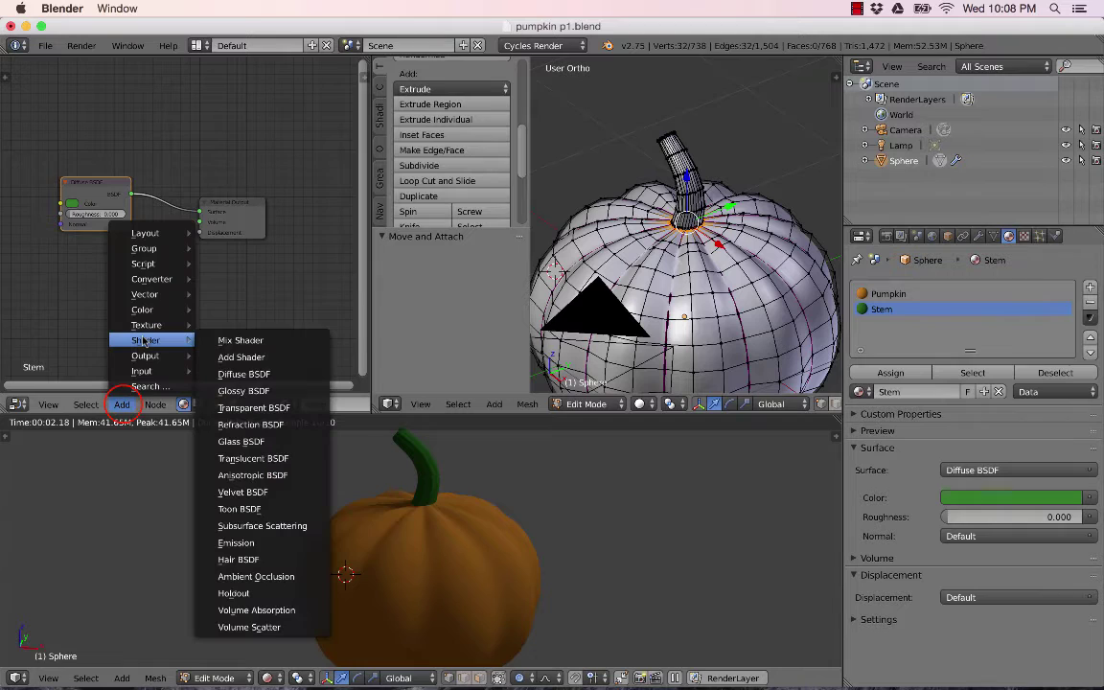
{"action": "left_click", "coordinate": [224, 347]}
{"action": "left_click", "coordinate": [155, 184]}
{"action": "left_click", "coordinate": [236, 205]}
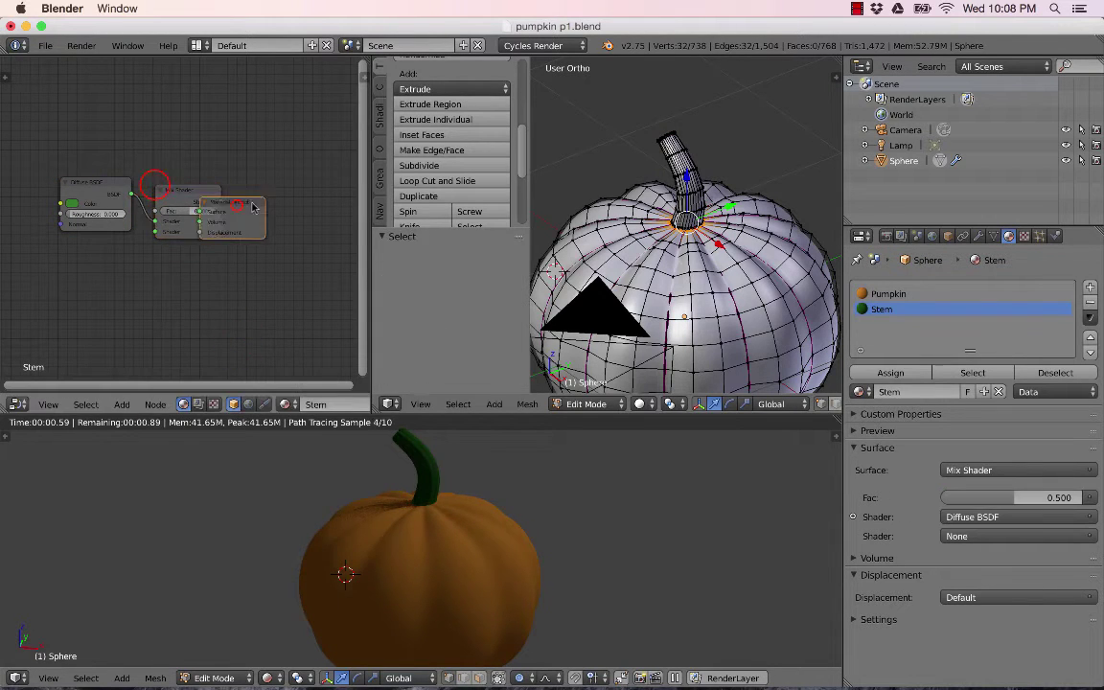
{"action": "left_click_drag", "start_coordinate": [253, 207], "coordinate": [304, 206]}
{"action": "left_click_drag", "start_coordinate": [181, 191], "coordinate": [200, 192]}
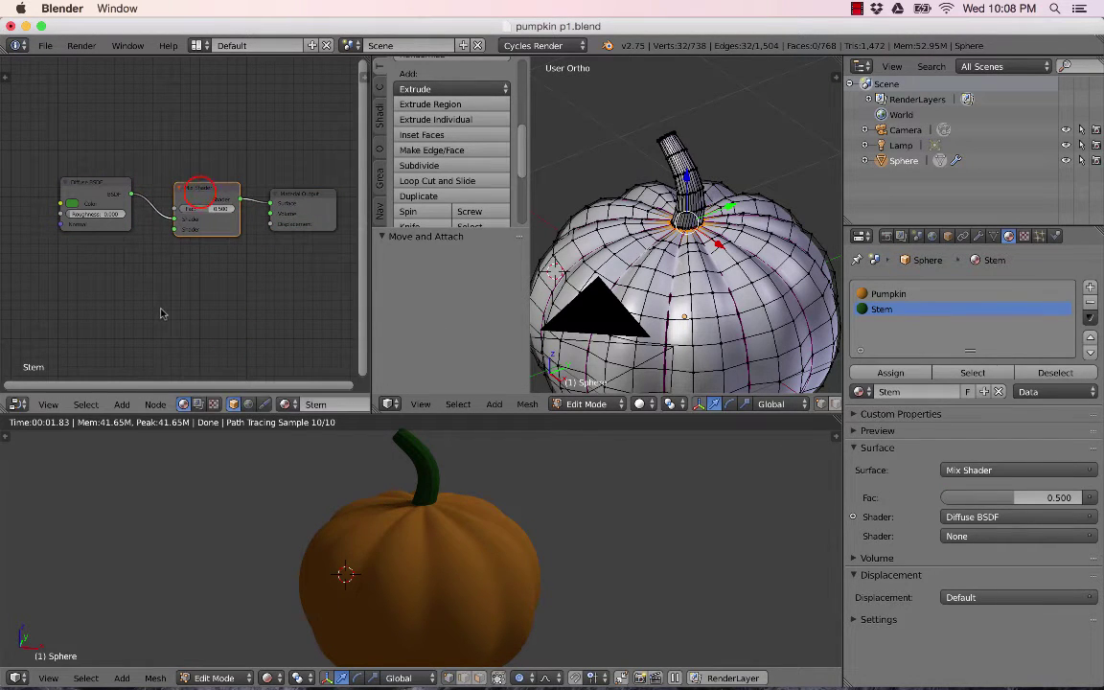
Step: Add a Glossy BSDF below the Diffuse BSDF and connect it to the Mix Shader's second shader input
{"action": "left_click", "coordinate": [122, 404]}
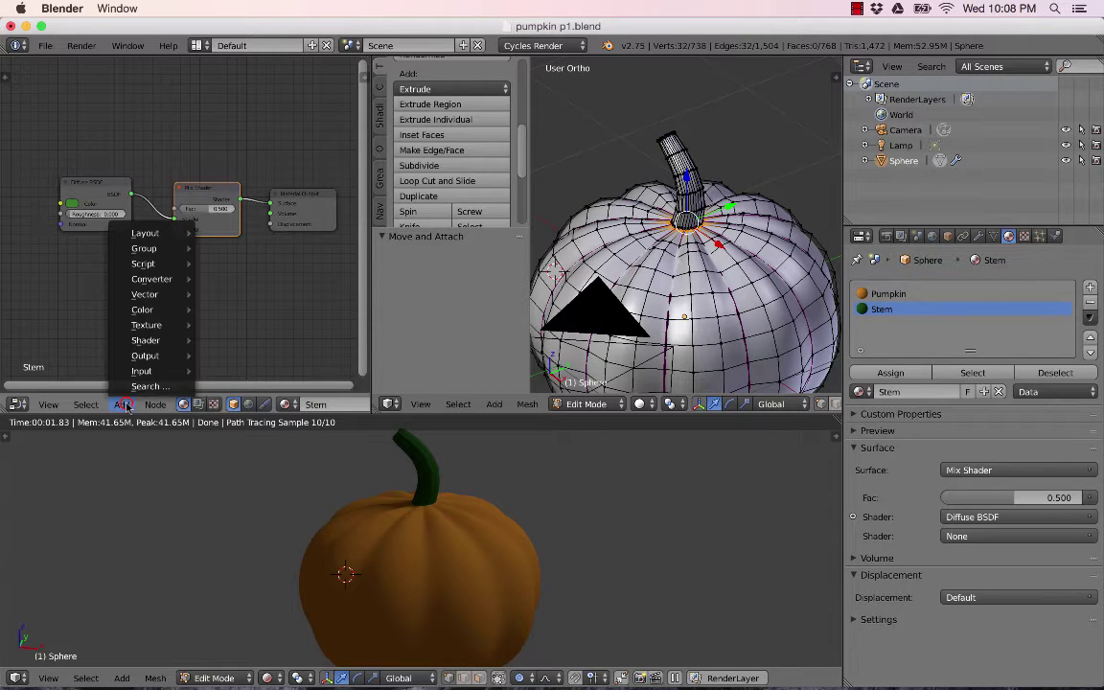
{"action": "mouse_move", "coordinate": [145, 342]}
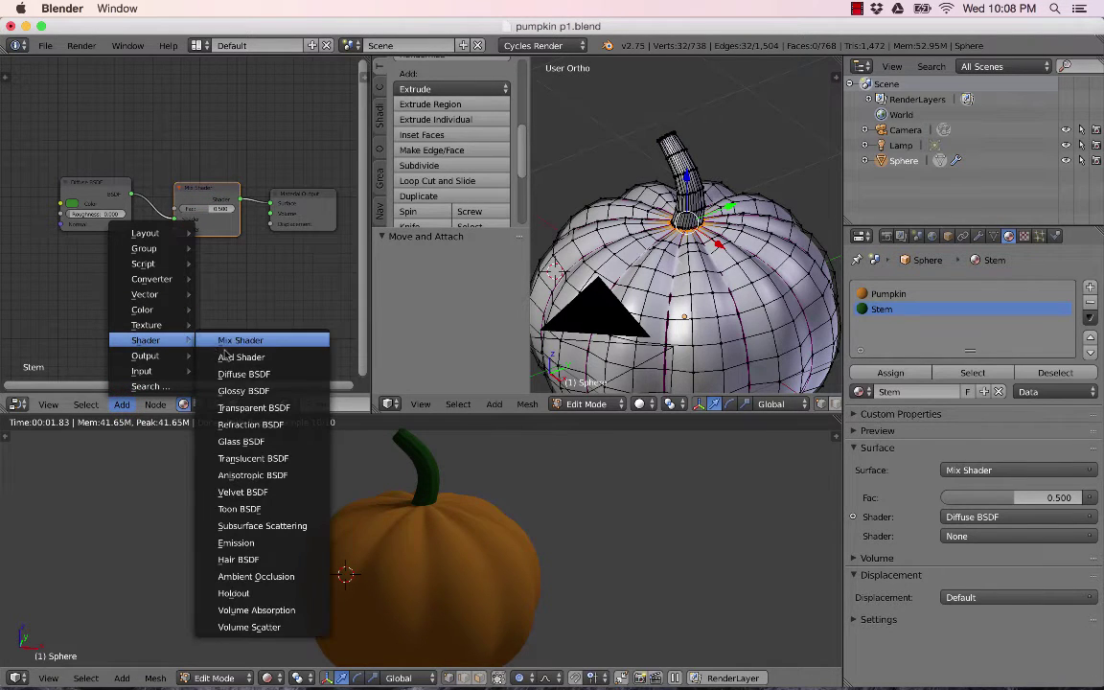
{"action": "left_click", "coordinate": [233, 392]}
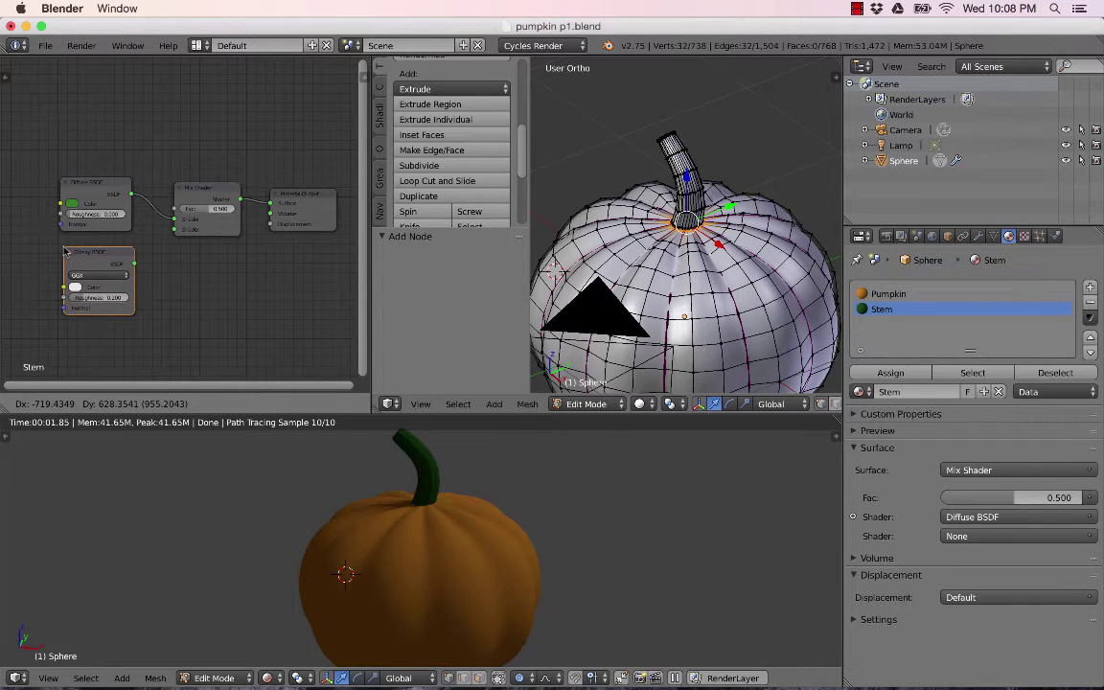
{"action": "left_click", "coordinate": [65, 251]}
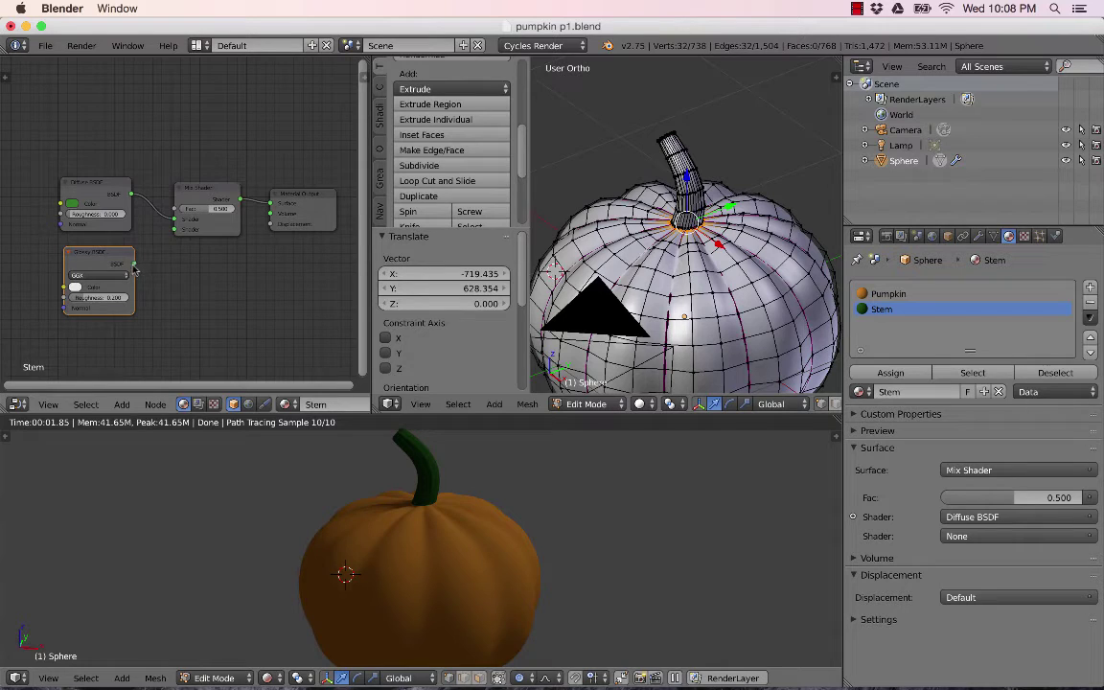
{"action": "left_click_drag", "start_coordinate": [136, 265], "coordinate": [174, 231]}
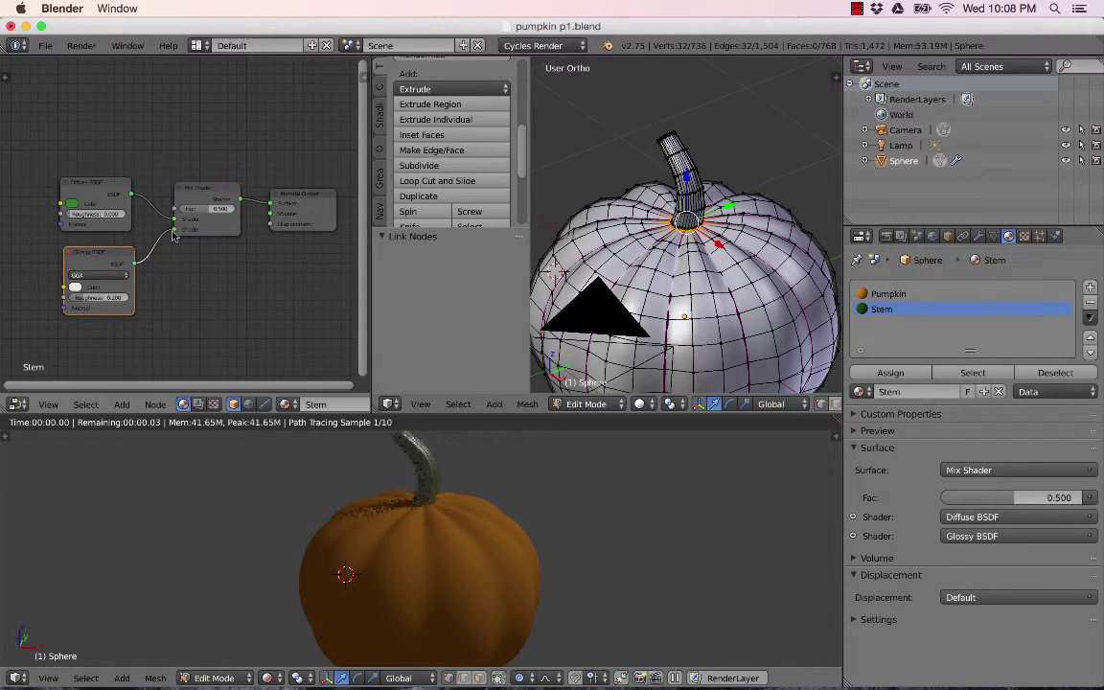
Step: Brighten the Glossy BSDF color to pure white and view the rendered pumpkin from the side
{"action": "left_click", "coordinate": [74, 287]}
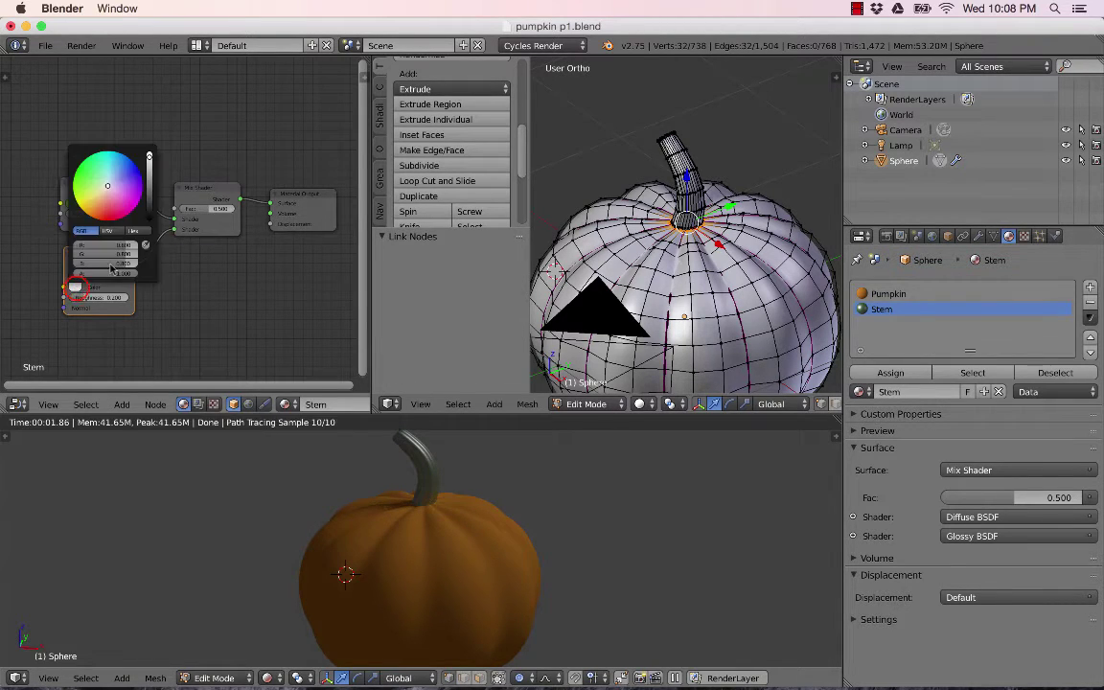
{"action": "left_click", "coordinate": [148, 156]}
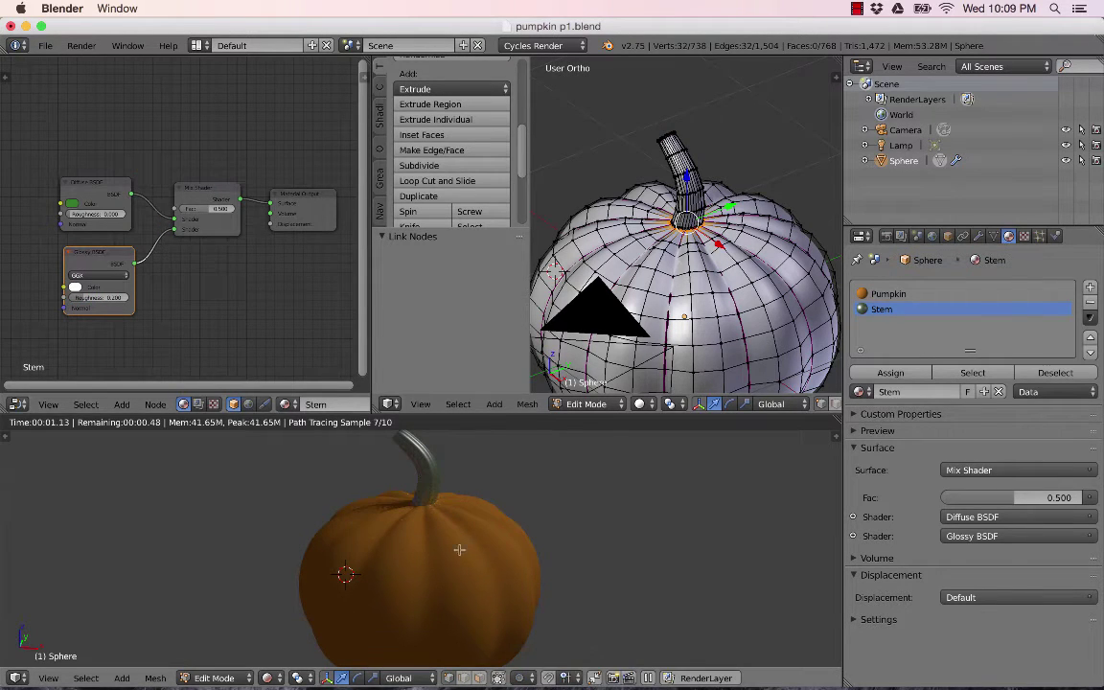
{"action": "mouse_move", "coordinate": [465, 565]}
{"action": "middle_mouse_down"}
{"action": "mouse_move", "coordinate": [451, 572]}
{"action": "mouse_move", "coordinate": [466, 570]}
{"action": "mouse_move", "coordinate": [462, 556]}
{"action": "middle_mouse_up"}
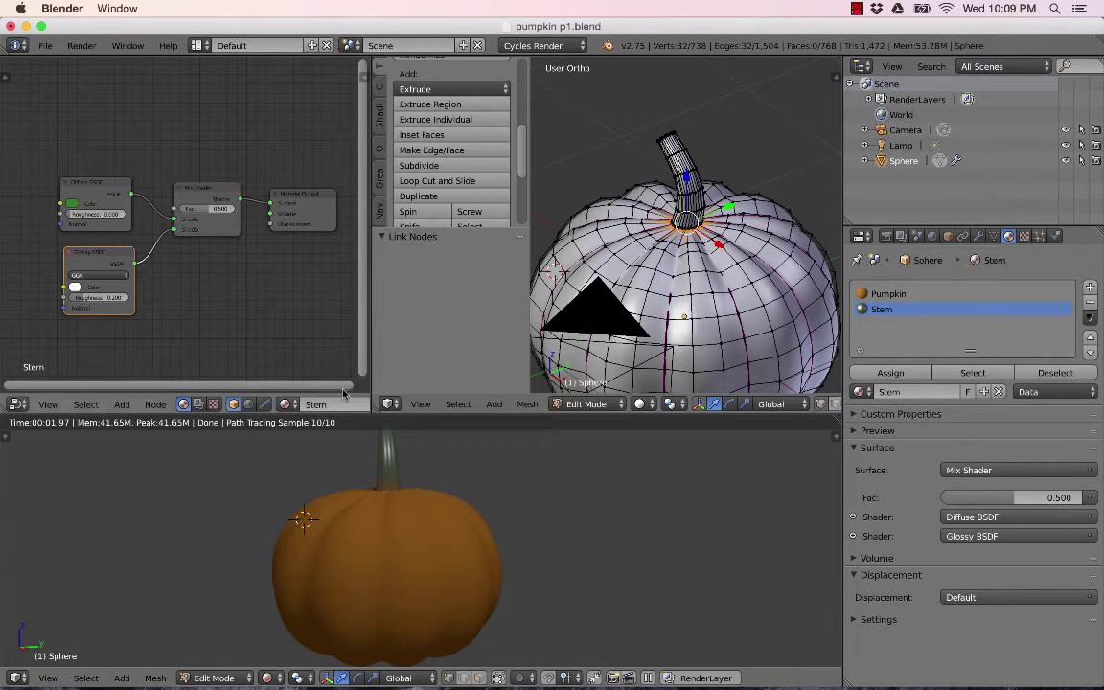
Step: Try stronger and weaker glossy mixes on the stem, and set the Mix Shader's factor to 0.02
{"action": "left_click_drag", "start_coordinate": [212, 217], "coordinate": [209, 214]}
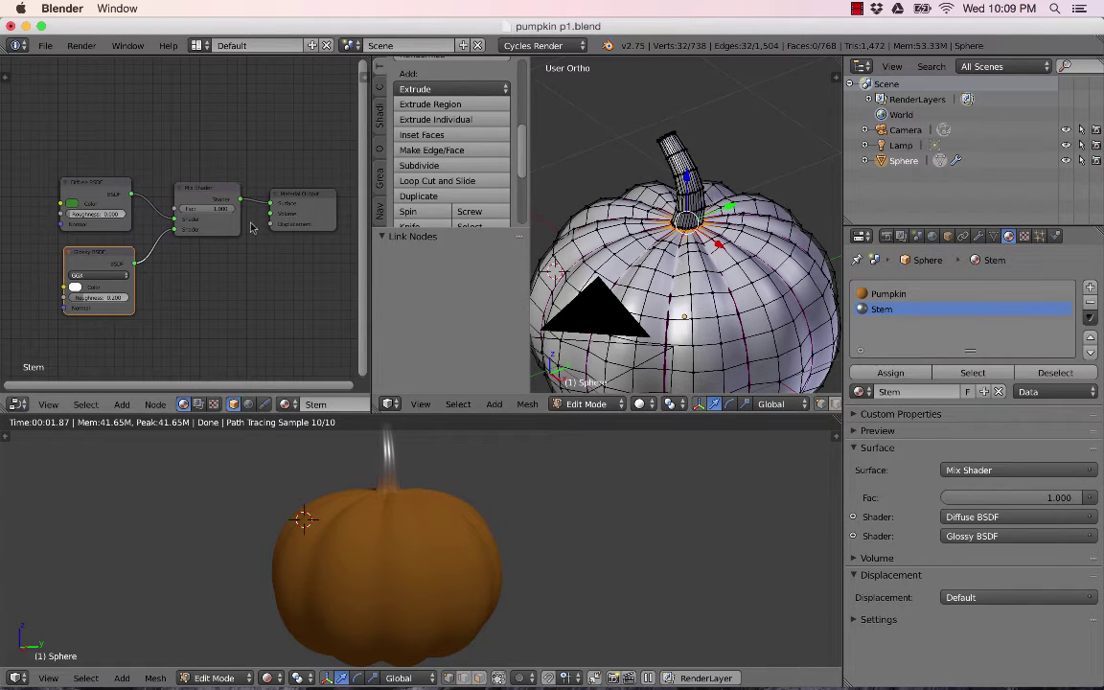
{"action": "left_click_drag", "start_coordinate": [220, 215], "coordinate": [190, 208]}
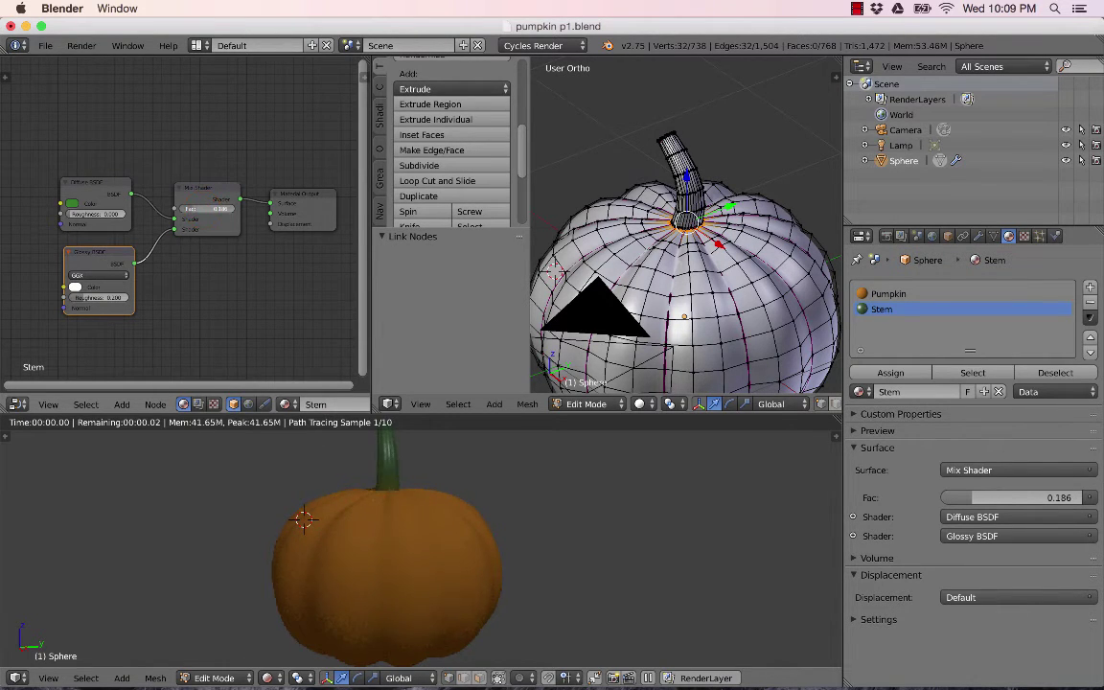
{"action": "left_click", "coordinate": [214, 210]}
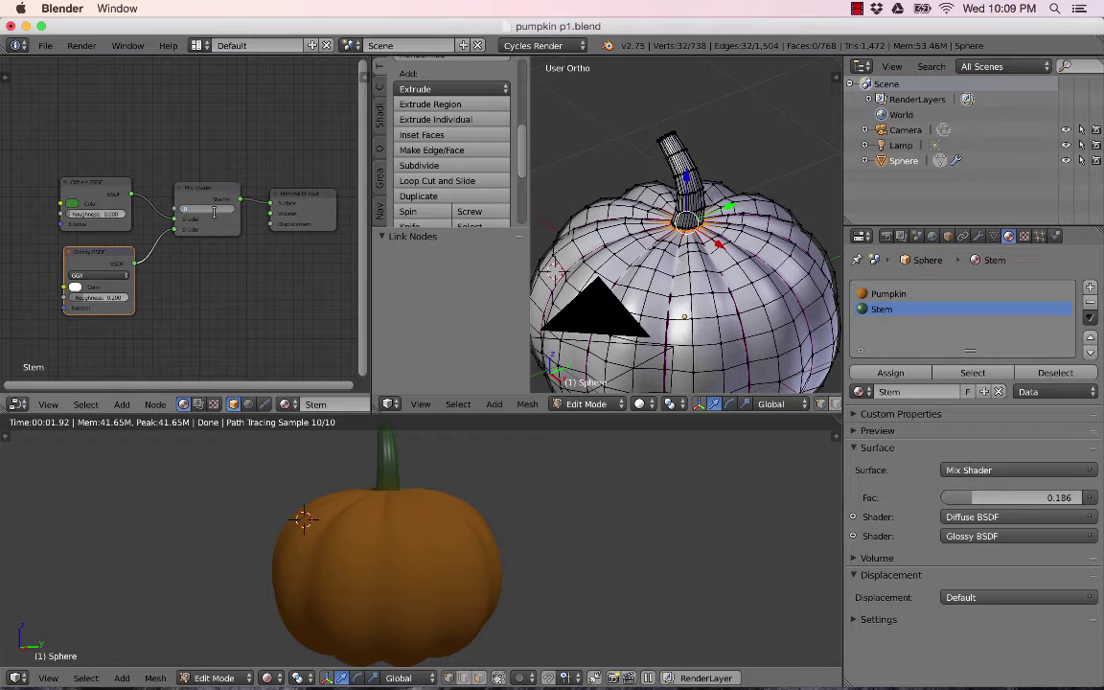
{"action": "type", "text": "0.02"}
{"action": "key", "text": "Return"}
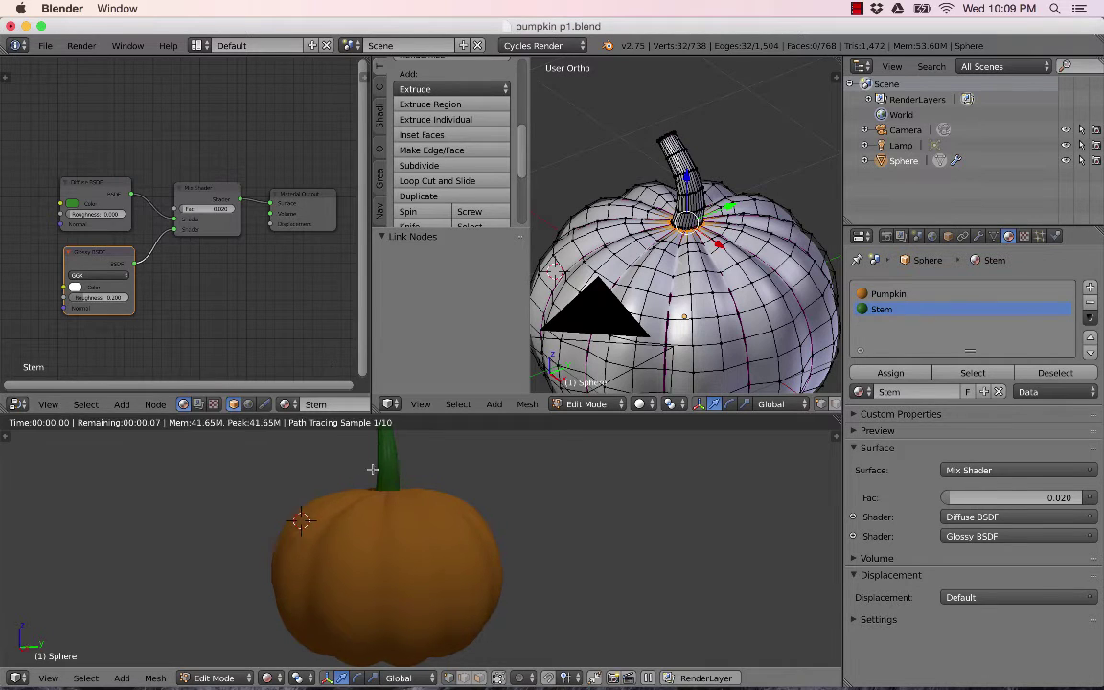
{"action": "middle_click_drag", "start_coordinate": [378, 460], "coordinate": [438, 513]}
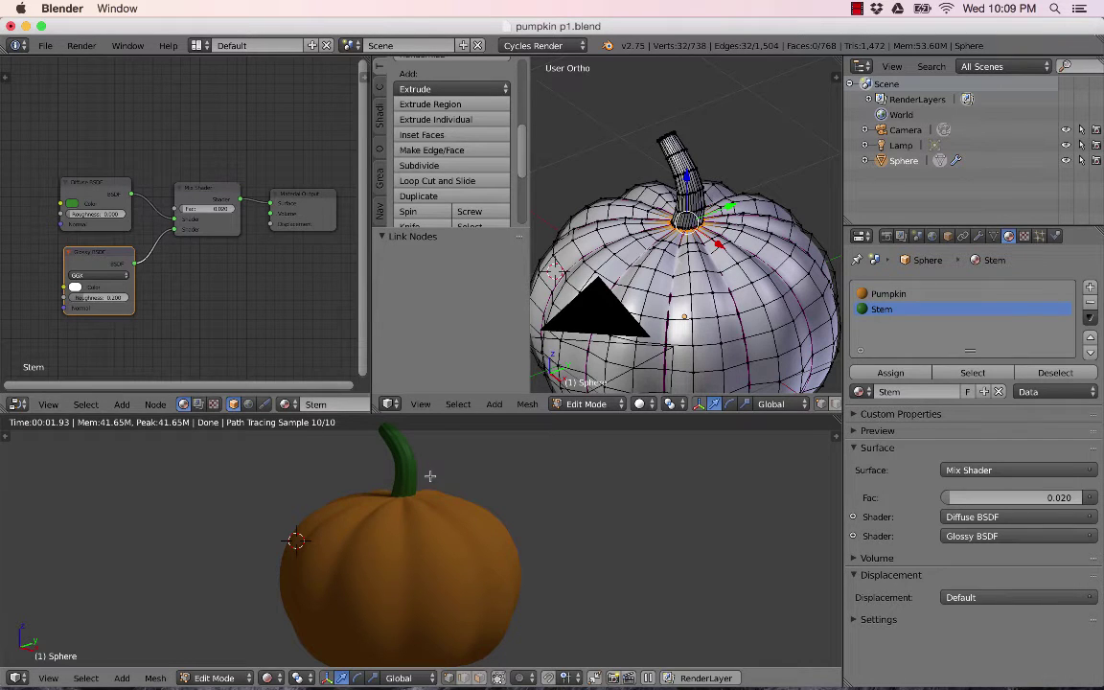
{"action": "middle_click_drag", "start_coordinate": [369, 436], "coordinate": [318, 440]}
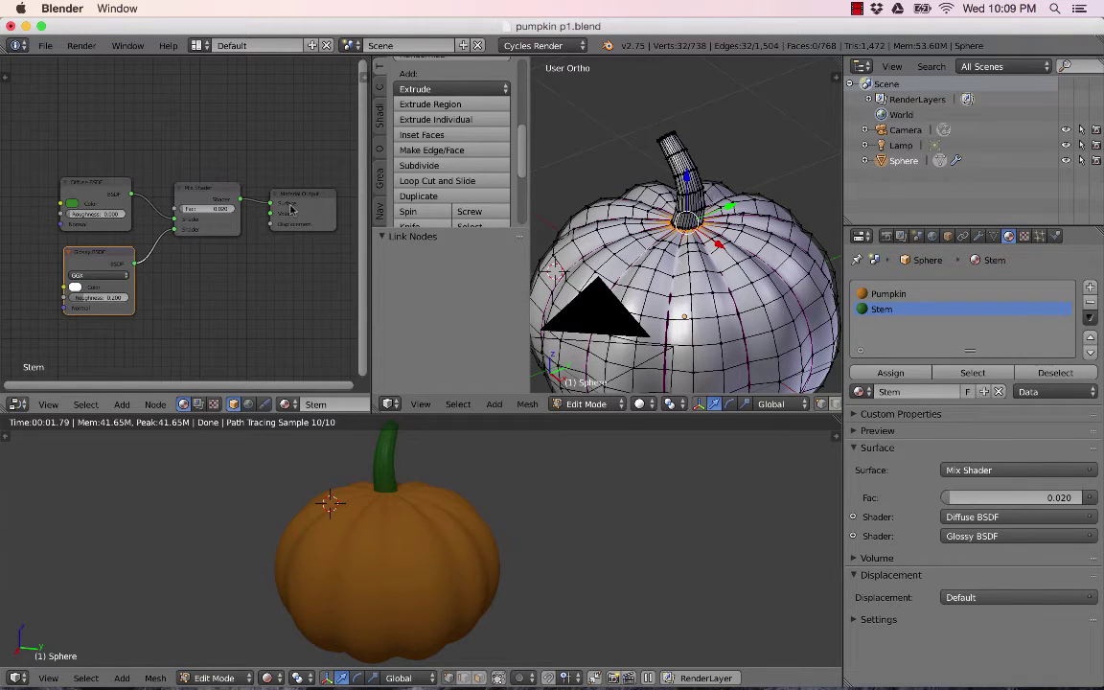
Step: Move the Material Output node farther from the Mix Shader and inspect the stem up close in the rendered view
{"action": "left_click_drag", "start_coordinate": [300, 197], "coordinate": [322, 197]}
{"action": "scroll", "coordinate": [391, 456], "scroll_direction": "up", "scroll_amount": 3}
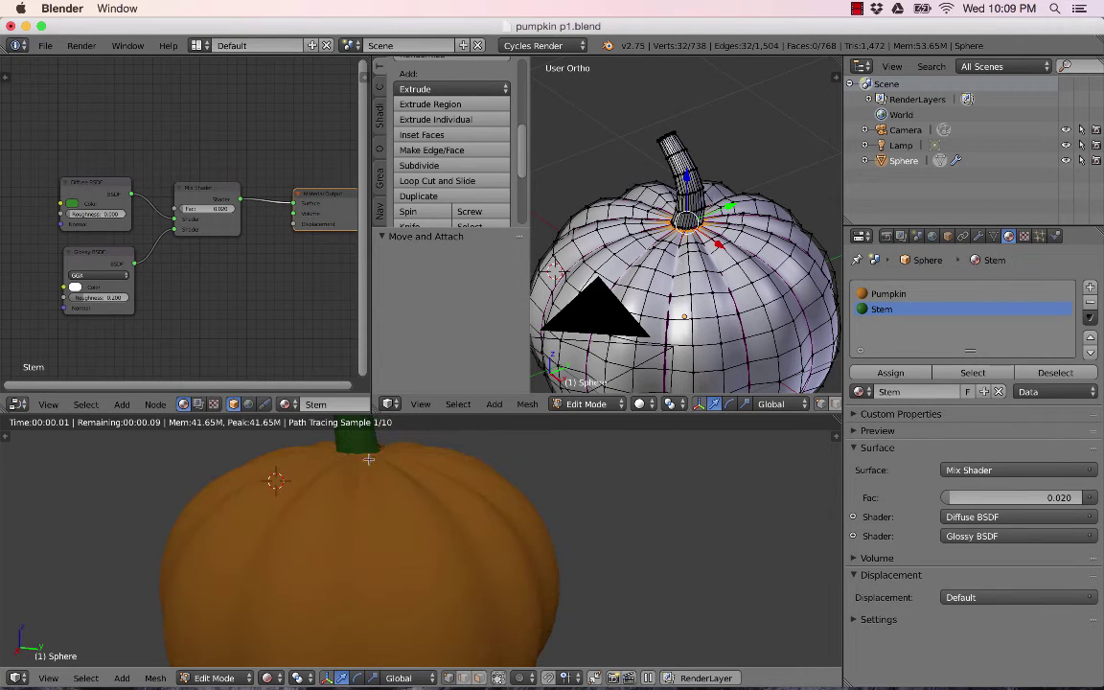
{"action": "middle_click_drag", "start_coordinate": [370, 436], "coordinate": [358, 494]}
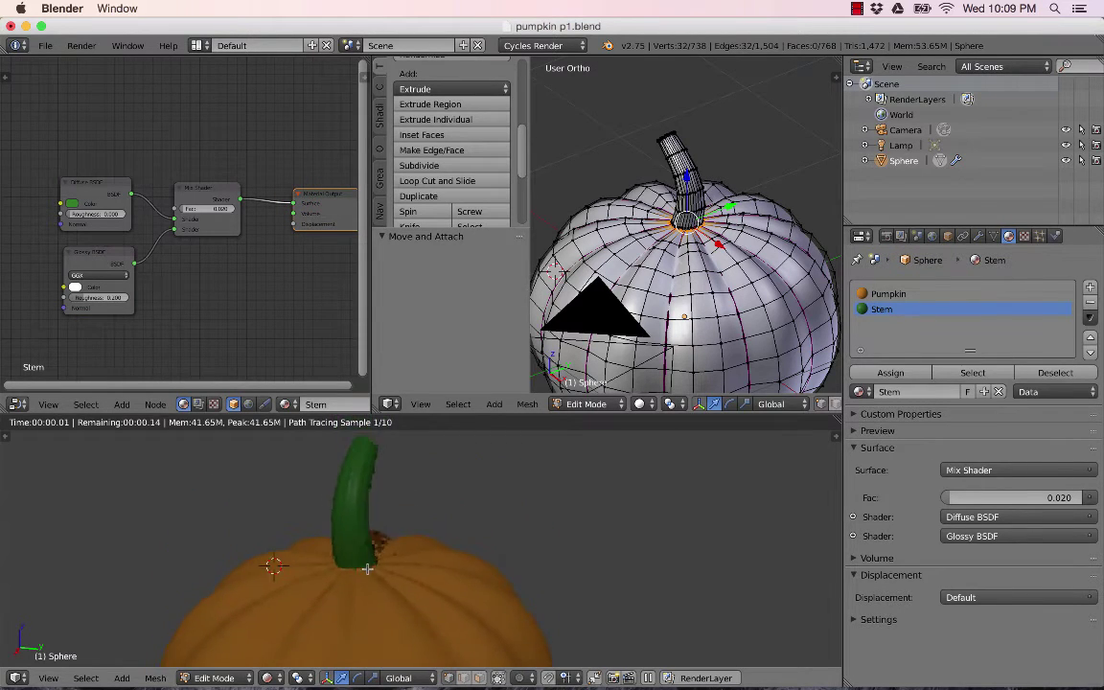
Step: Add a Noise Texture node to the Stem material and place it below the Mix Shader, moving the Mix Shader up for room
{"action": "scroll", "coordinate": [335, 487], "scroll_direction": "up", "scroll_amount": 2}
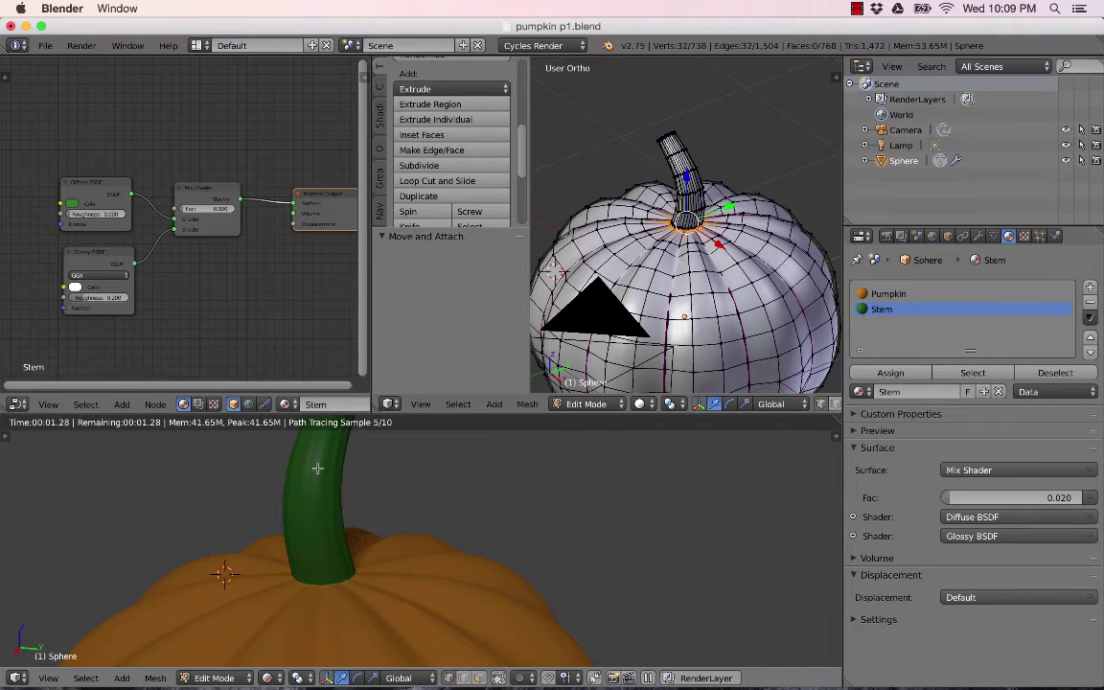
{"action": "left_click", "coordinate": [122, 404]}
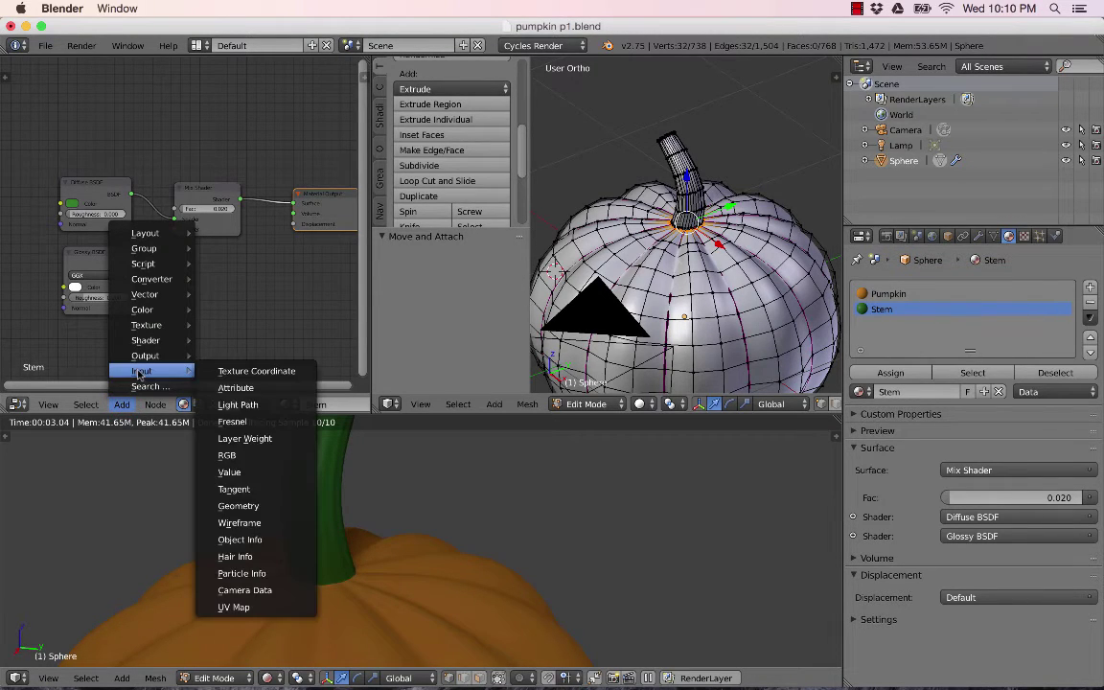
{"action": "mouse_move", "coordinate": [158, 322]}
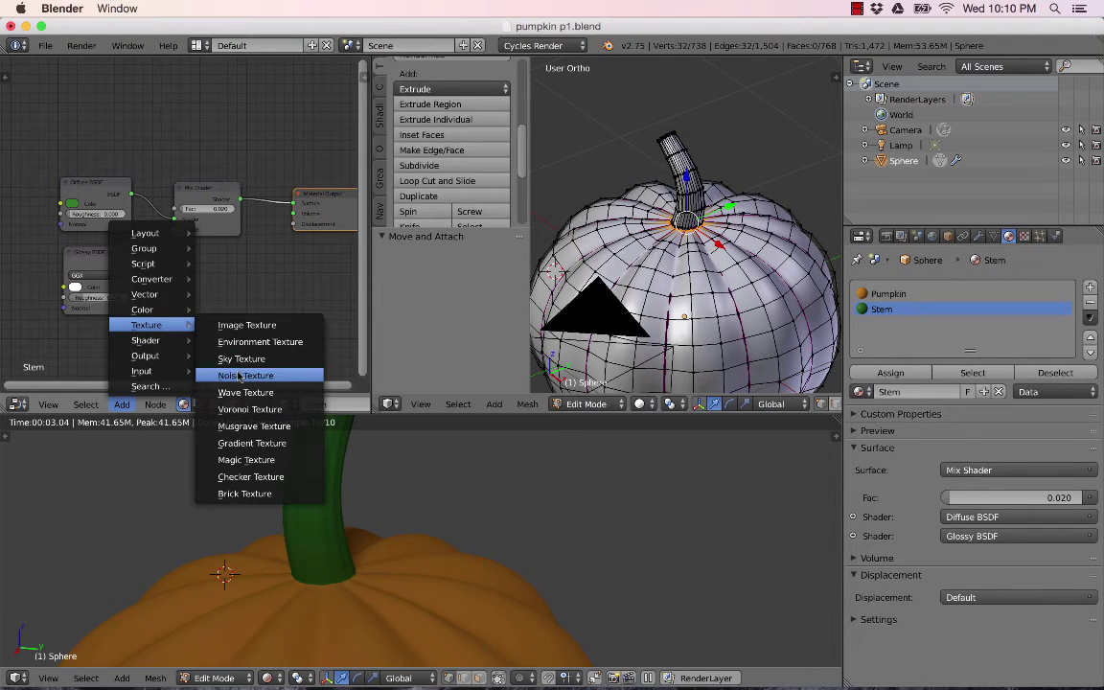
{"action": "left_click", "coordinate": [239, 374]}
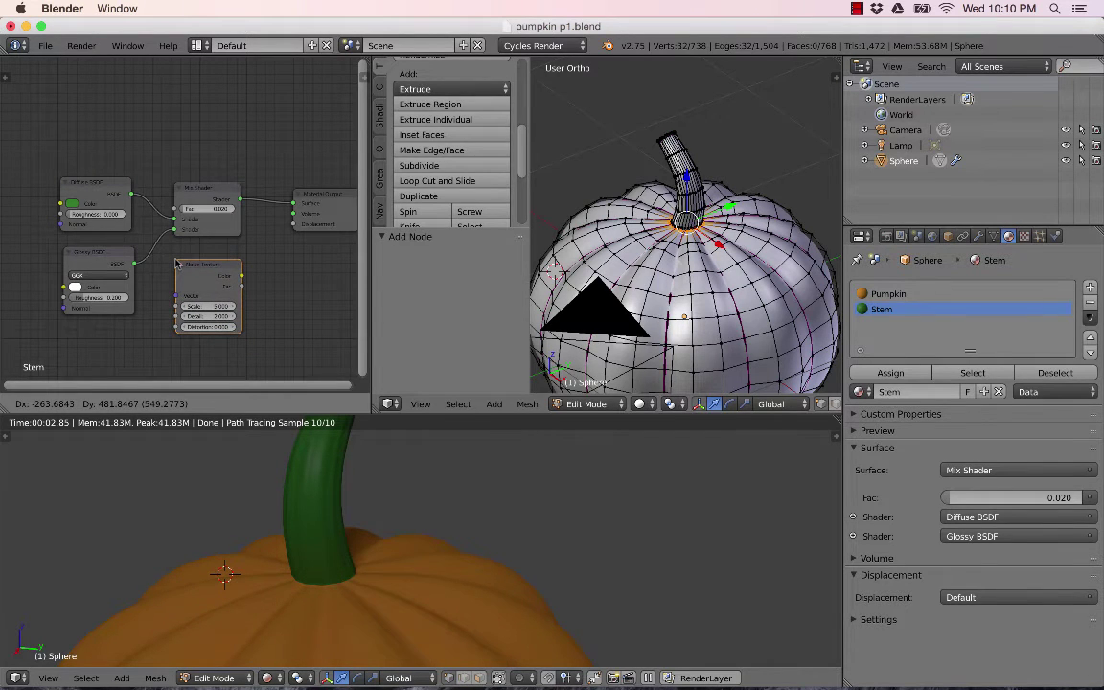
{"action": "left_click", "coordinate": [178, 264]}
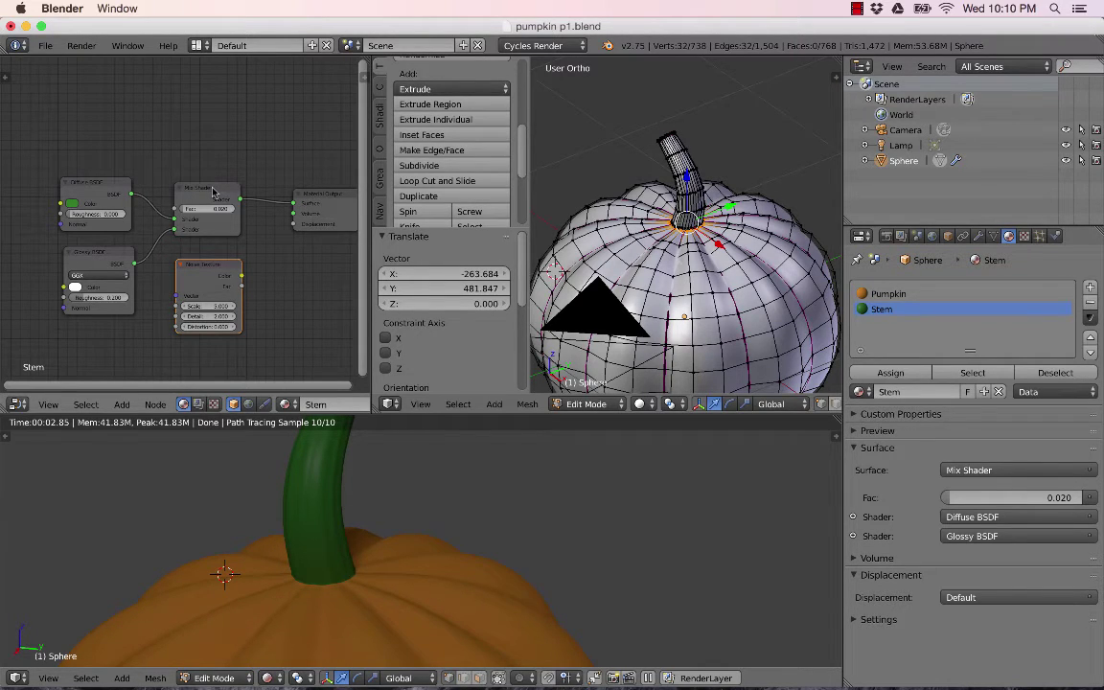
{"action": "left_click_drag", "start_coordinate": [213, 193], "coordinate": [210, 164]}
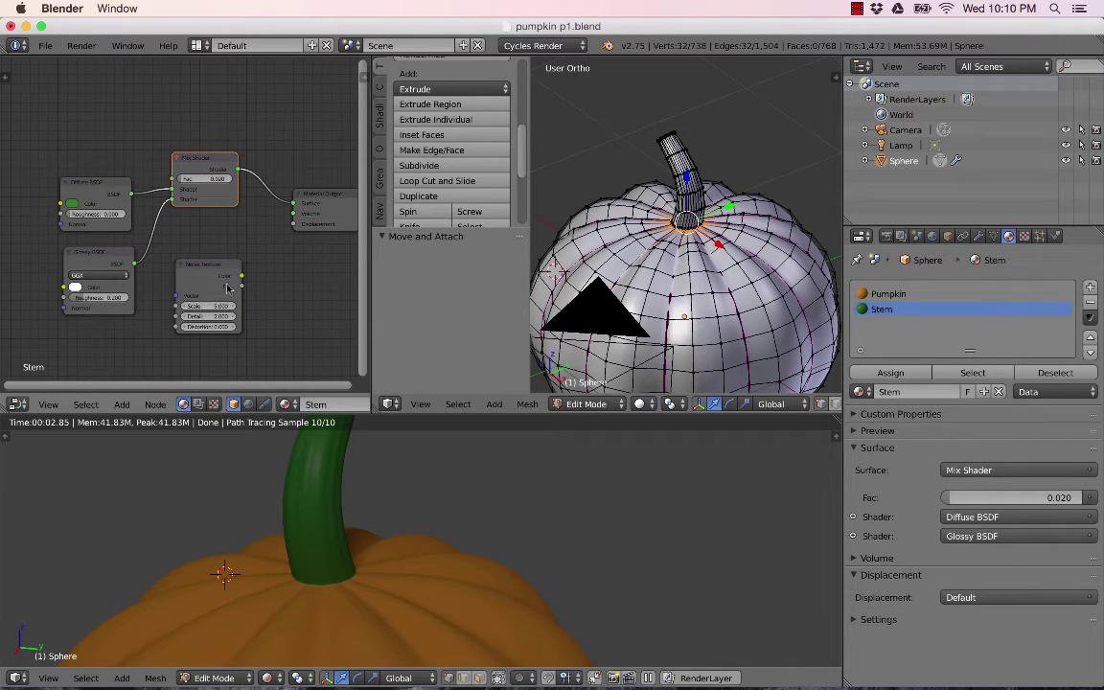
{"action": "left_click_drag", "start_coordinate": [206, 269], "coordinate": [207, 278]}
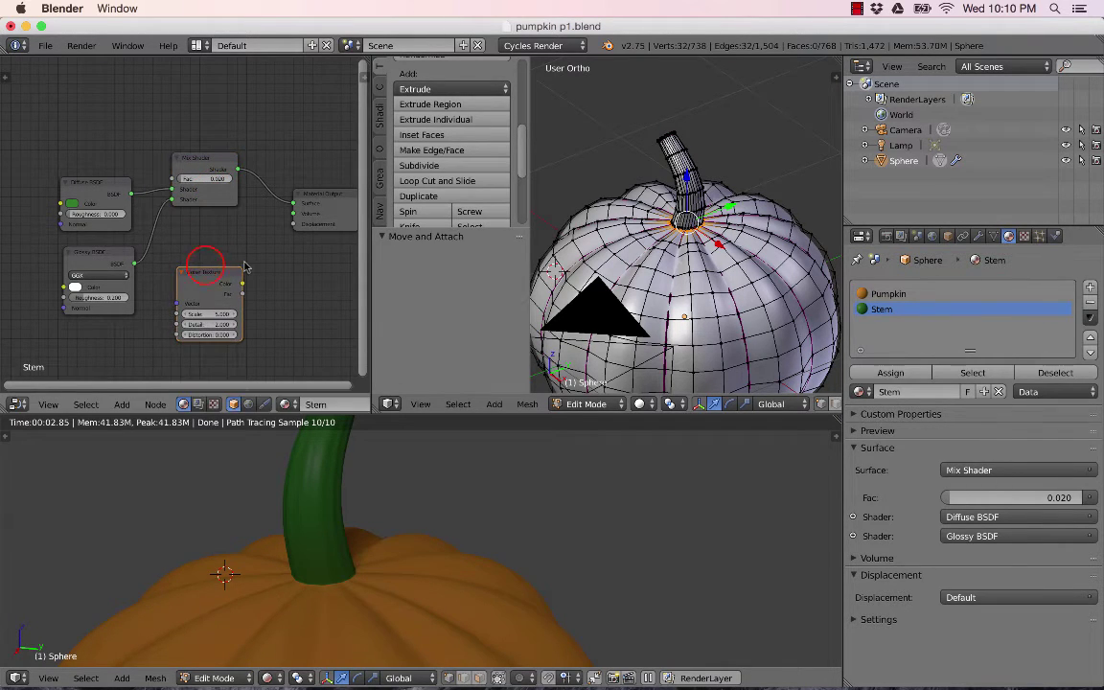
{"action": "left_click", "coordinate": [856, 9]}
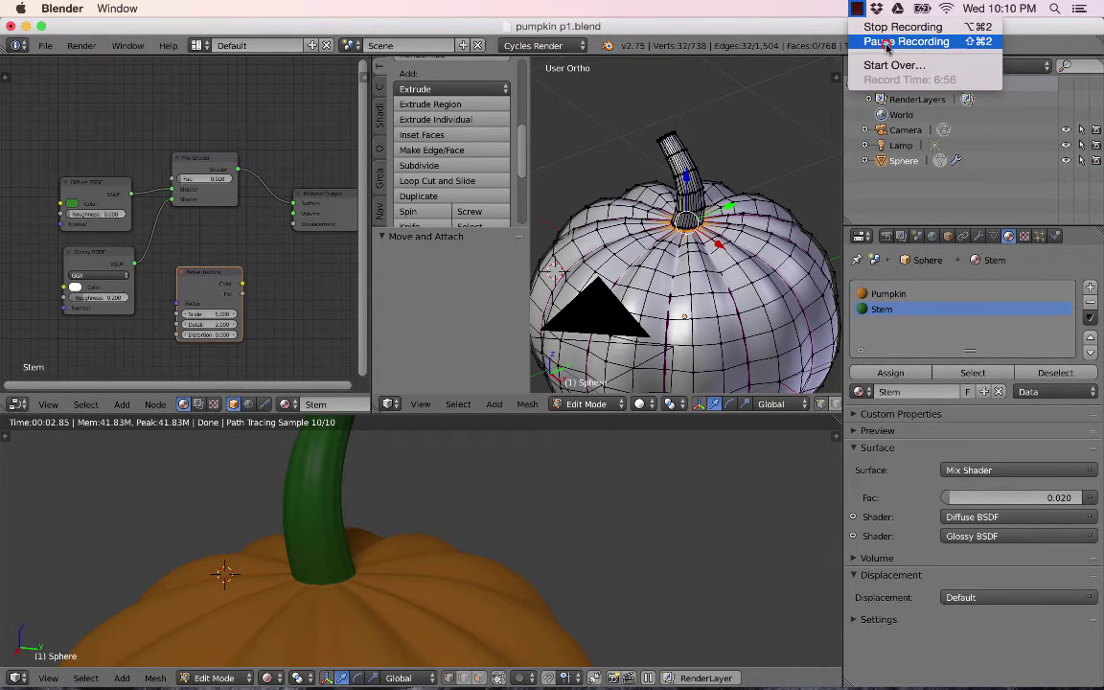
{"action": "left_click", "coordinate": [905, 41]}
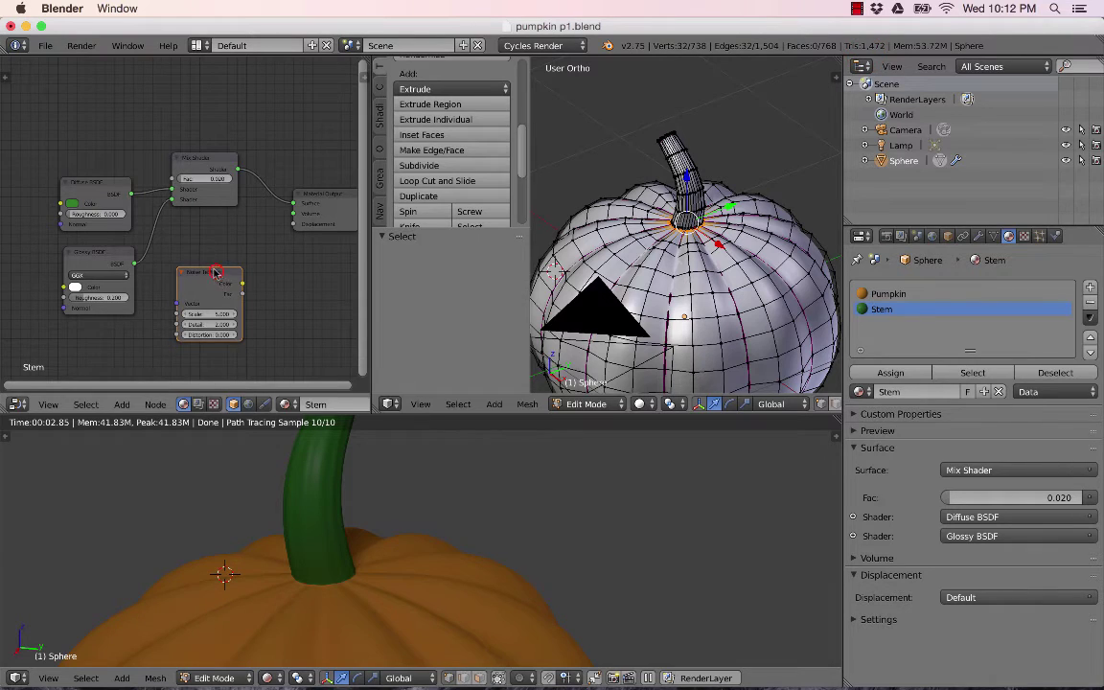
Step: Connect the Noise Texture's Fac output to the Material Output's Displacement input and check the rendered stem up close
{"action": "left_click_drag", "start_coordinate": [205, 271], "coordinate": [199, 243]}
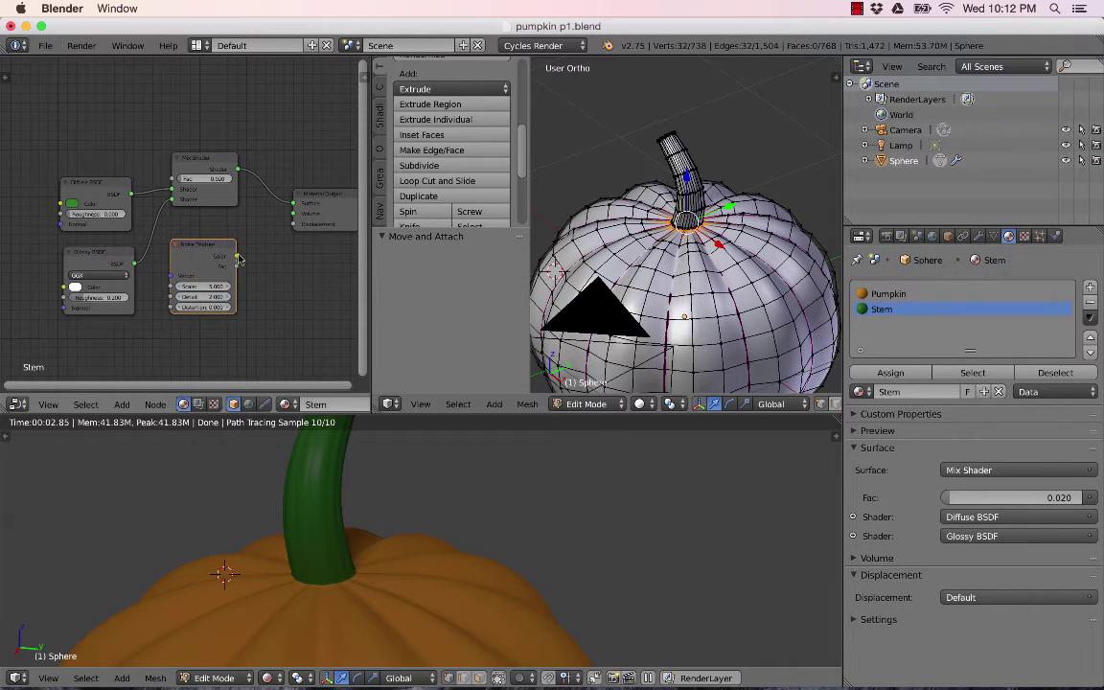
{"action": "left_click_drag", "start_coordinate": [237, 267], "coordinate": [294, 224]}
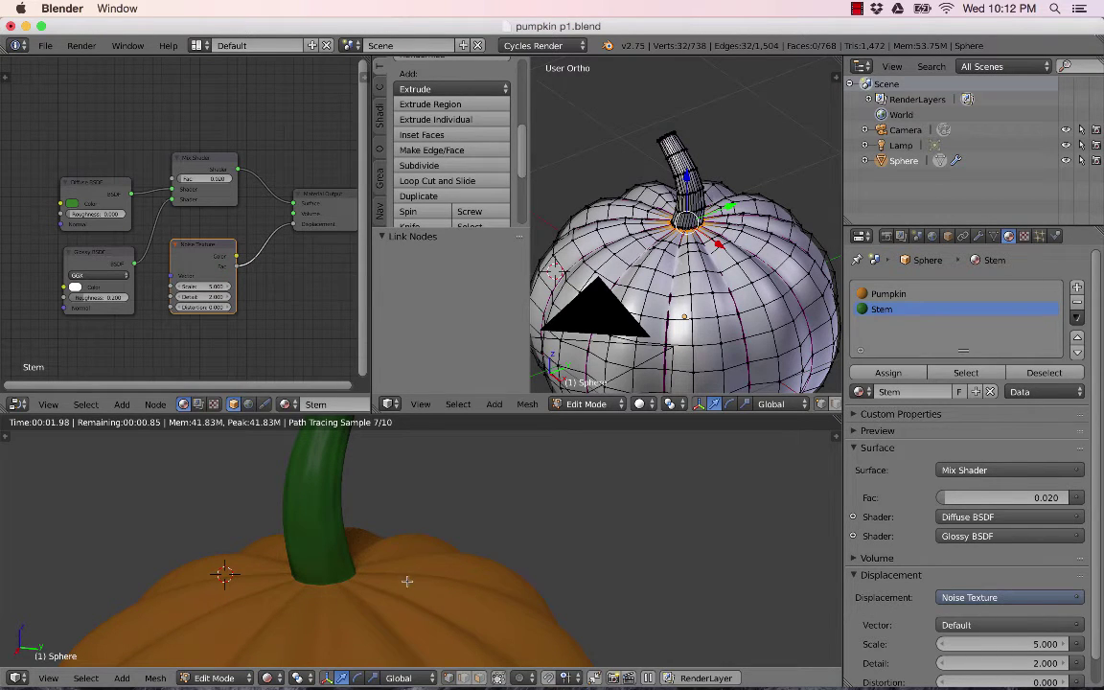
{"action": "scroll", "coordinate": [375, 561], "scroll_direction": "down", "scroll_amount": 3}
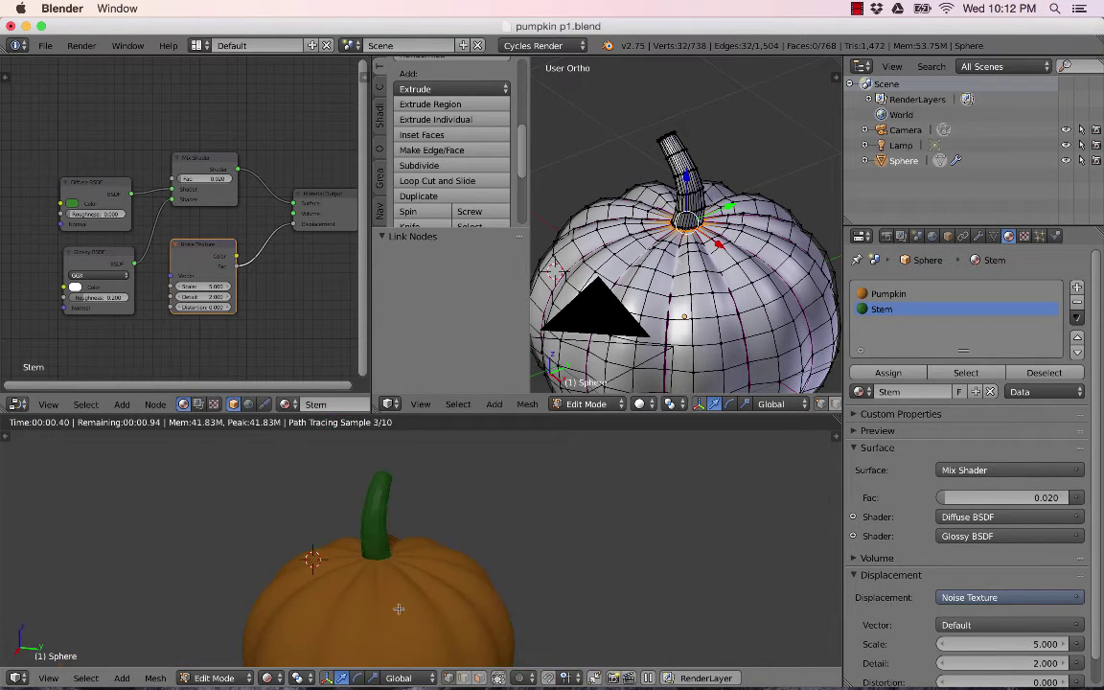
{"action": "middle_click_drag", "start_coordinate": [376, 568], "coordinate": [373, 521]}
{"action": "scroll", "coordinate": [369, 513], "scroll_direction": "up", "scroll_amount": 2}
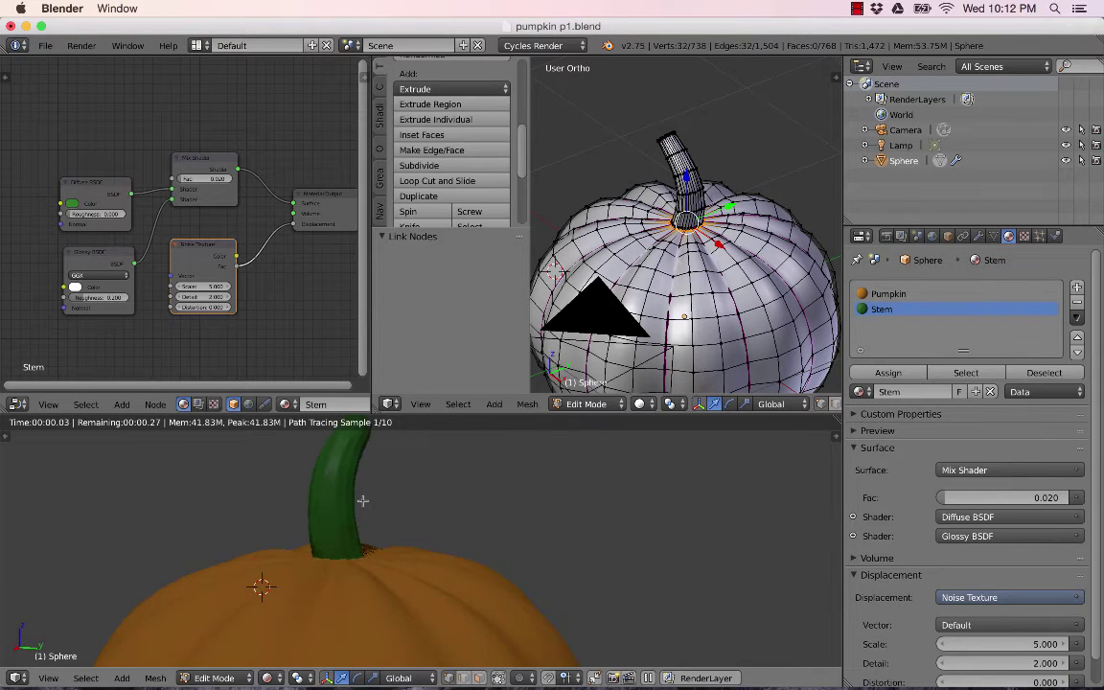
{"action": "scroll", "coordinate": [335, 479], "scroll_direction": "up", "scroll_amount": 2}
{"action": "middle_click_drag", "start_coordinate": [297, 478], "coordinate": [300, 486]}
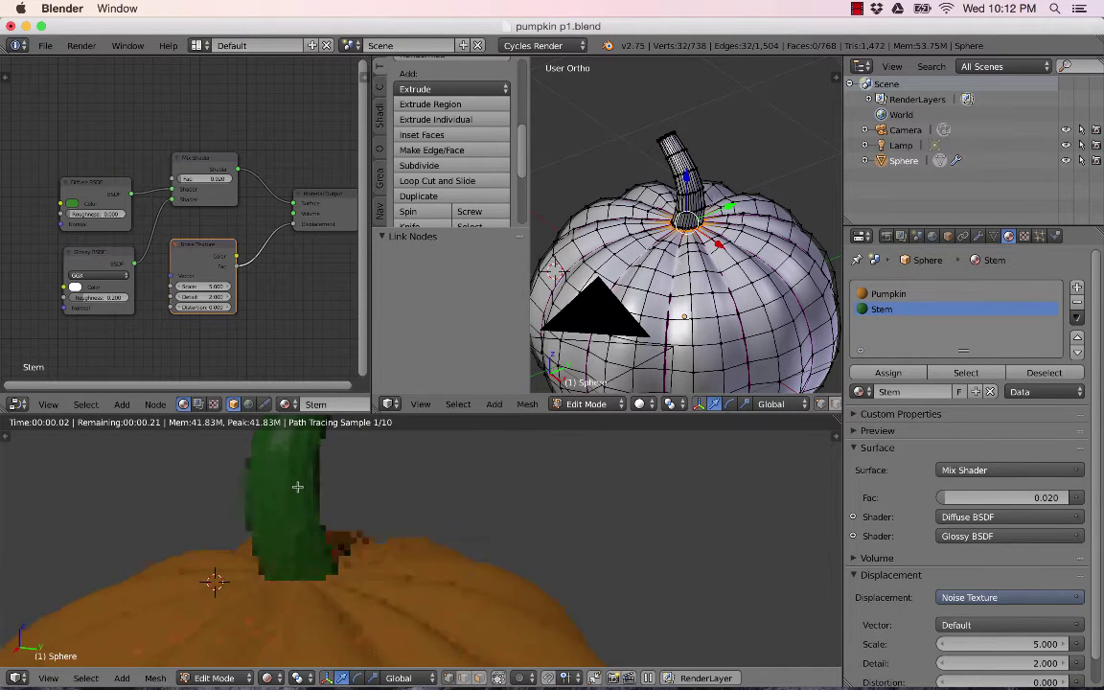
Step: Set the Noise Texture's scale to 20 and check the rendered stem
{"action": "mouse_move", "coordinate": [296, 226]}
{"action": "left_mouse_down"}
{"action": "mouse_move", "coordinate": [288, 218]}
{"action": "mouse_move", "coordinate": [254, 239]}
{"action": "mouse_move", "coordinate": [236, 265]}
{"action": "mouse_move", "coordinate": [291, 225]}
{"action": "left_mouse_up"}
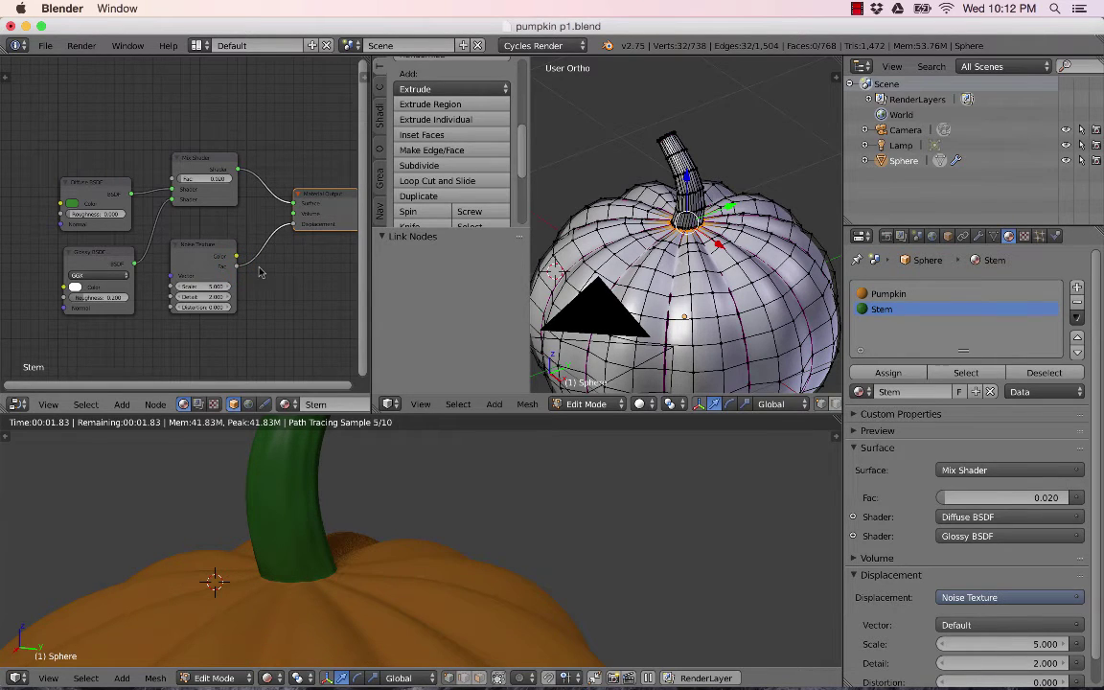
{"action": "left_click", "coordinate": [210, 287]}
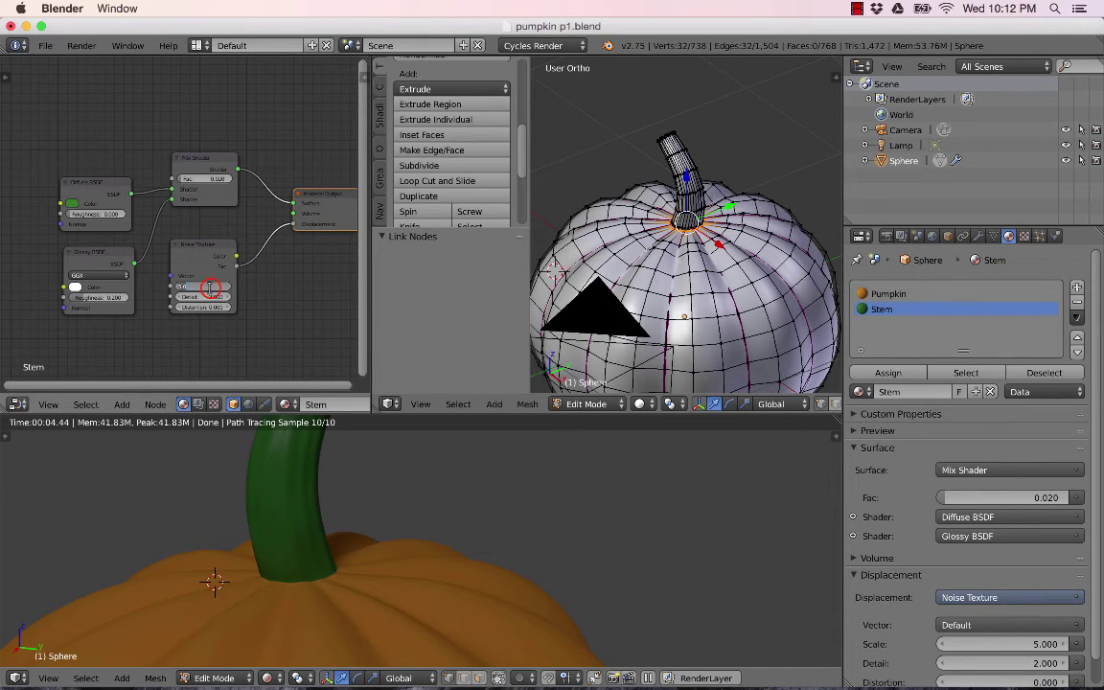
{"action": "type", "text": "20"}
{"action": "key", "text": "Return"}
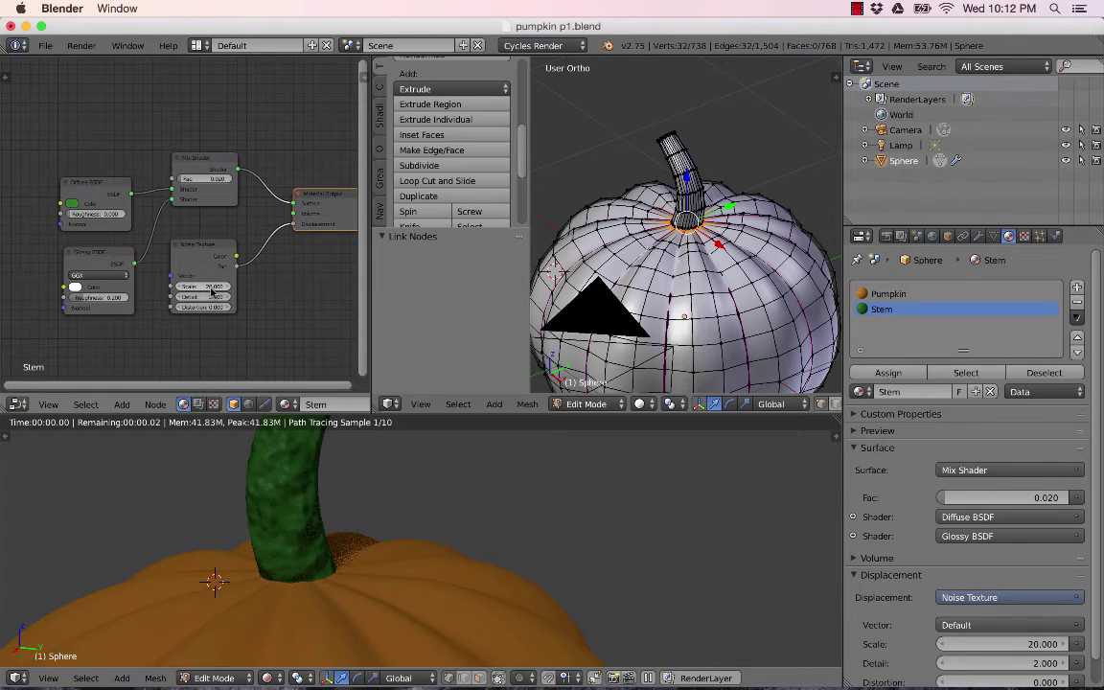
{"action": "middle_click_drag", "start_coordinate": [282, 475], "coordinate": [355, 473]}
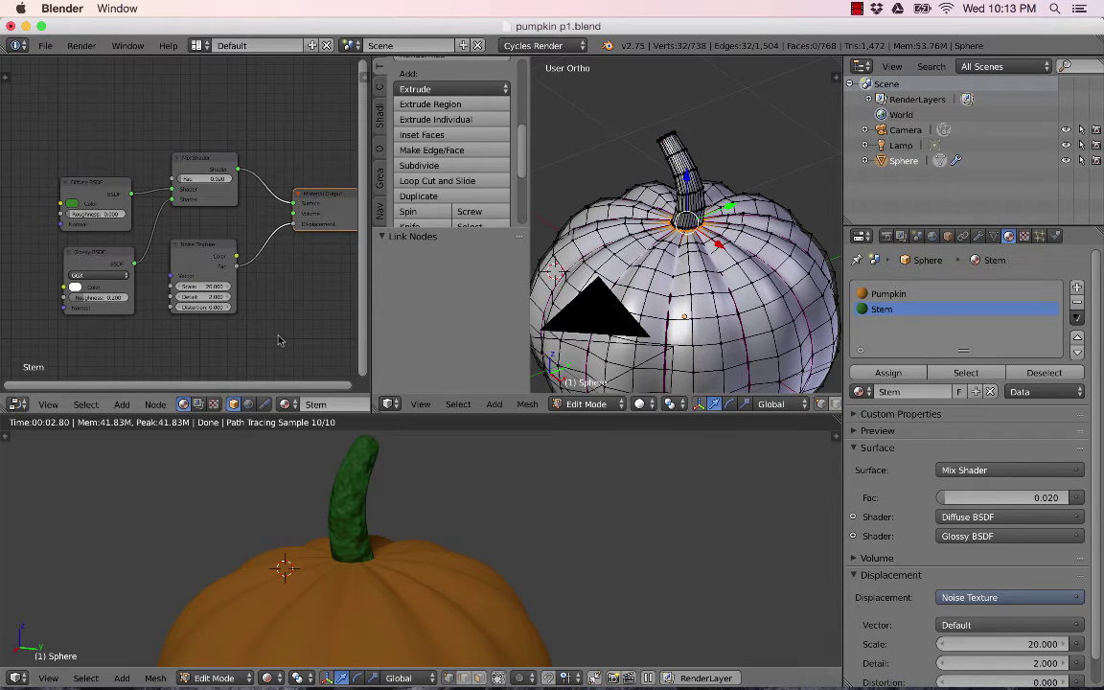
Step: Spread the nodes apart and insert a Math node into the link between the Noise Texture and the Material Output's Displacement input
{"action": "left_click_drag", "start_coordinate": [216, 251], "coordinate": [210, 260]}
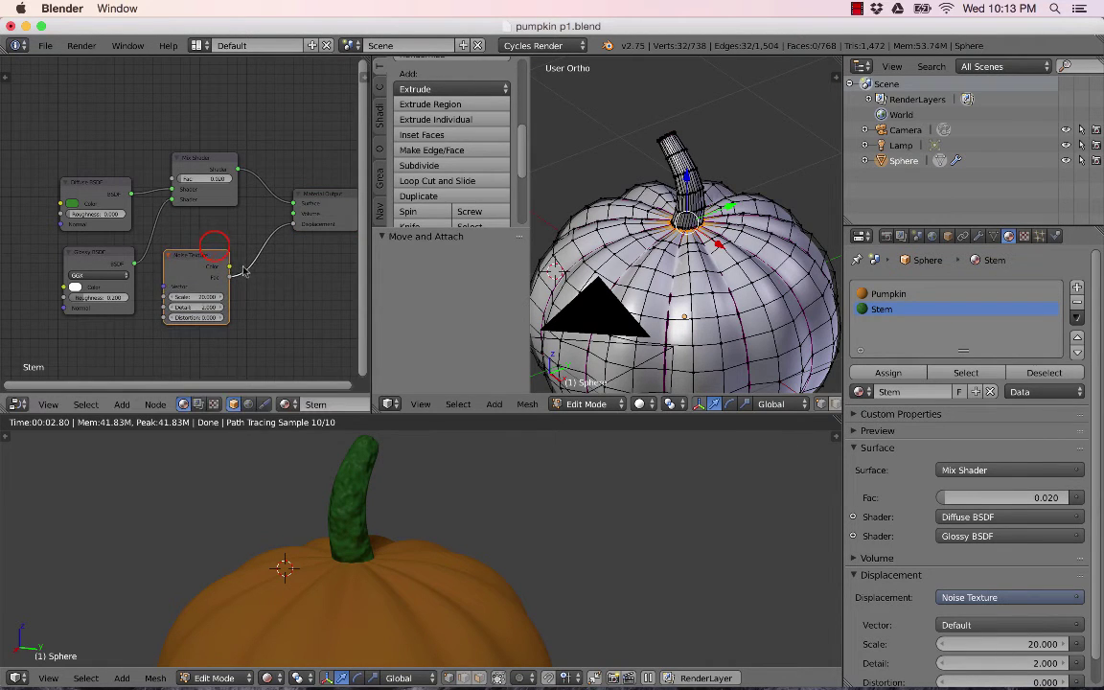
{"action": "left_click_drag", "start_coordinate": [327, 204], "coordinate": [346, 189]}
{"action": "left_click", "coordinate": [121, 405]}
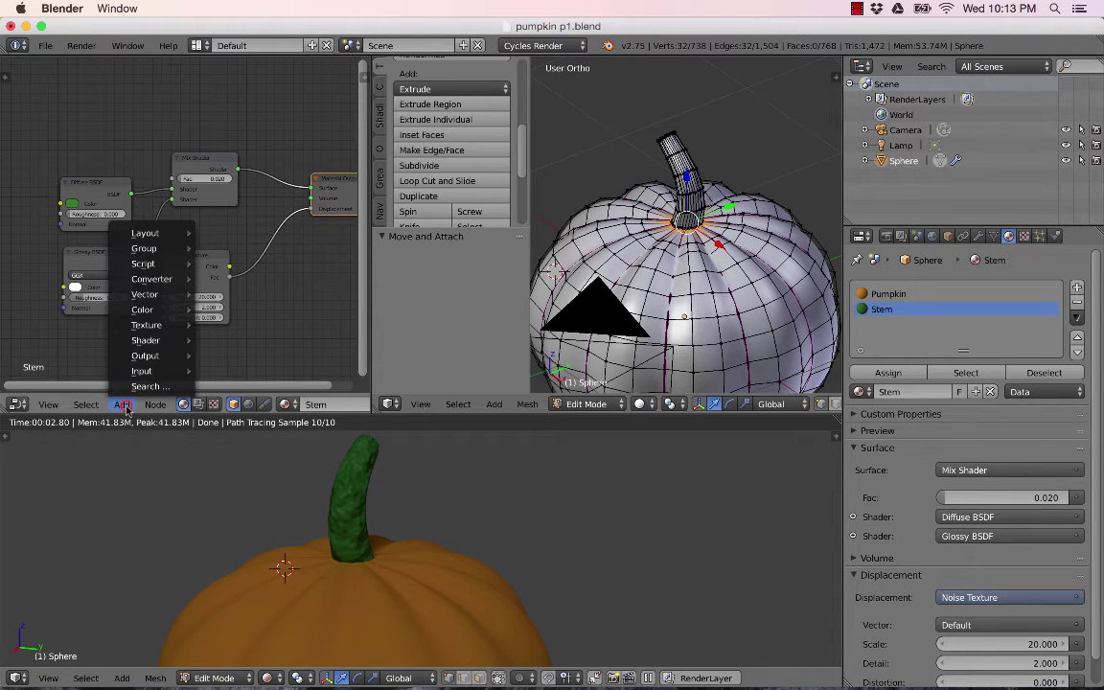
{"action": "mouse_move", "coordinate": [141, 369]}
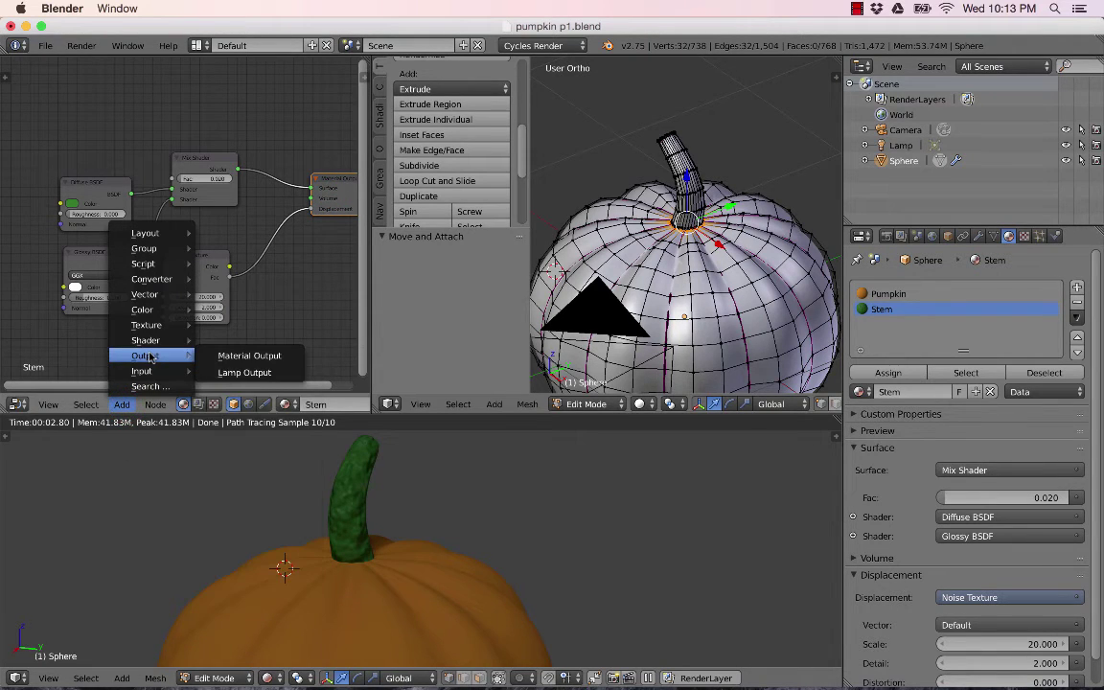
{"action": "mouse_move", "coordinate": [153, 300]}
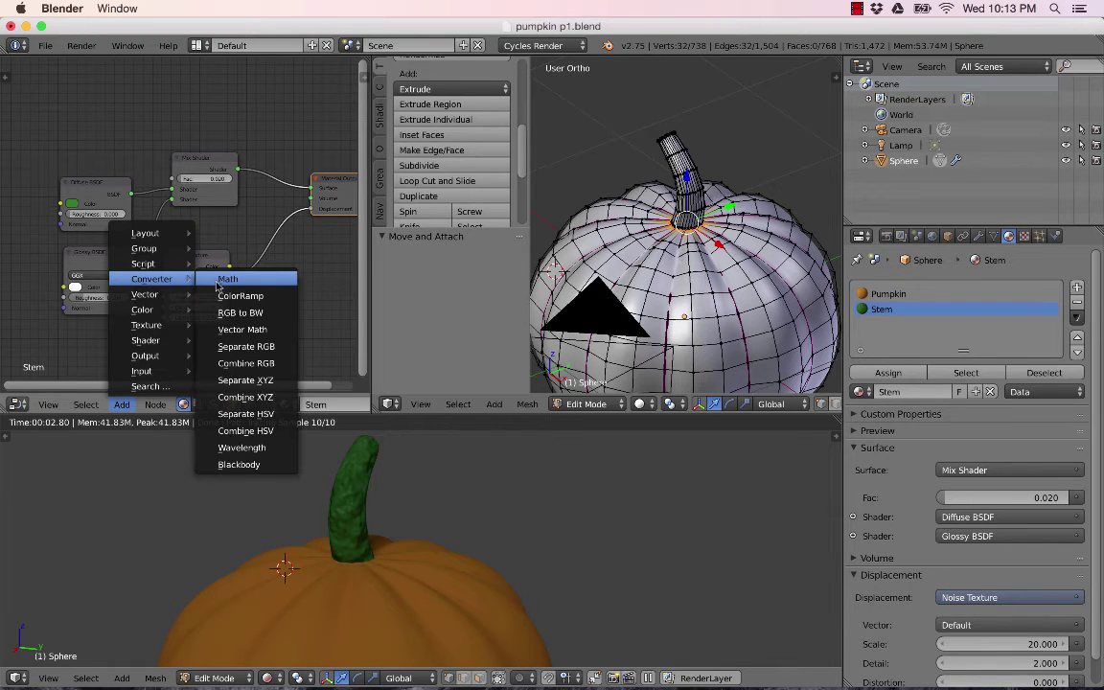
{"action": "left_click", "coordinate": [241, 279]}
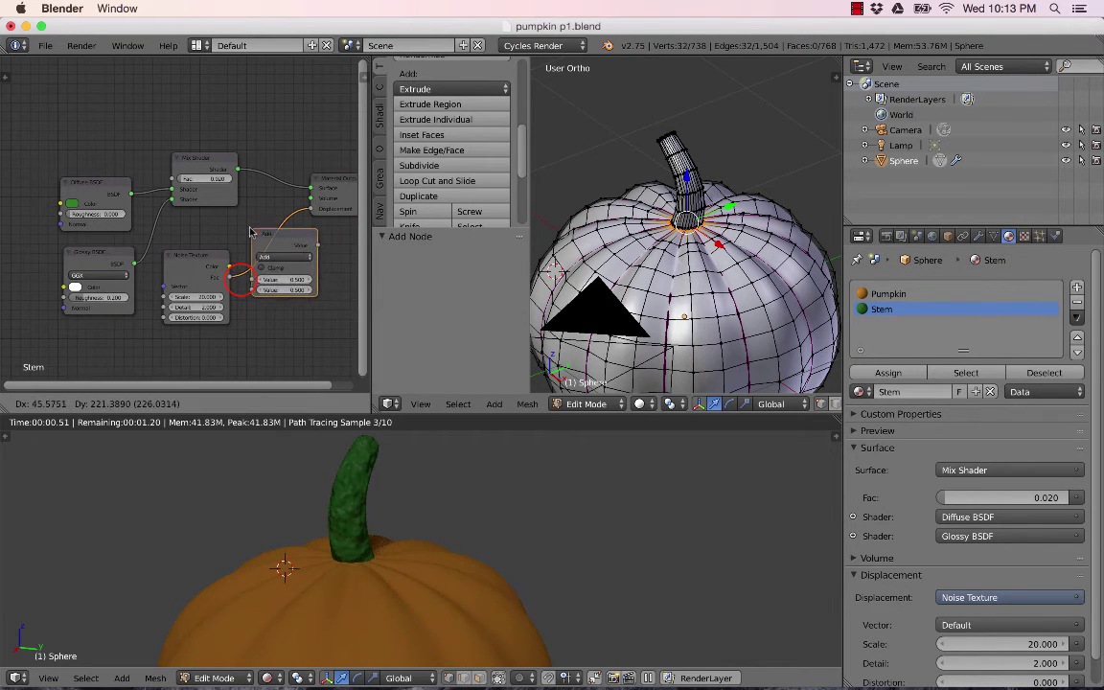
{"action": "left_click", "coordinate": [244, 233]}
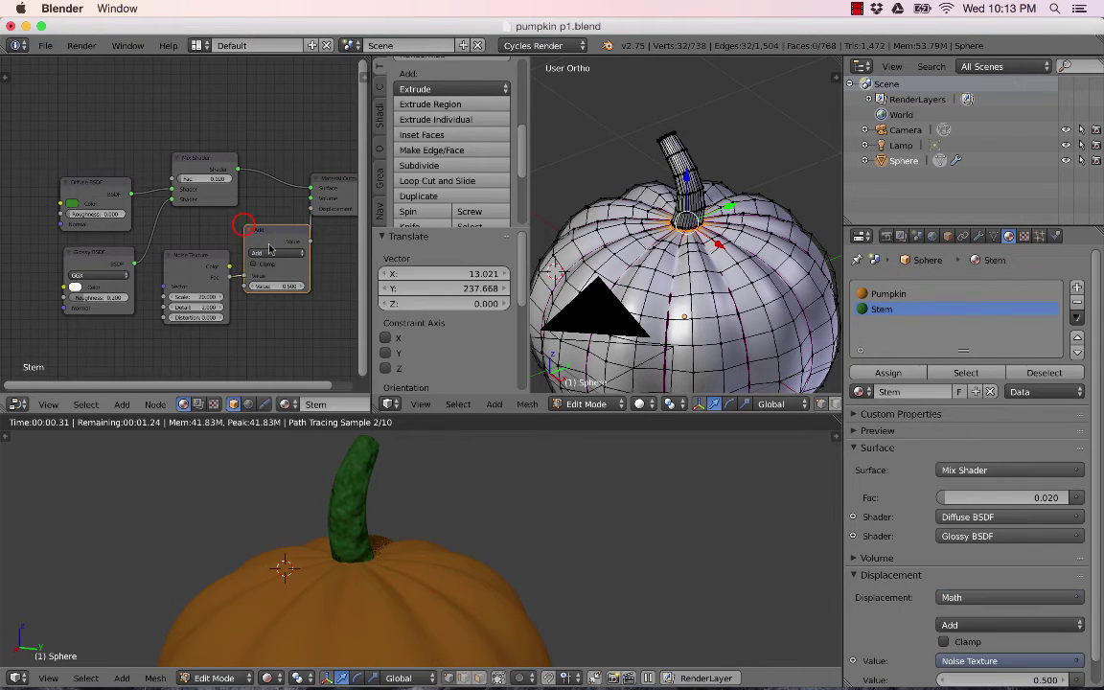
{"action": "left_click_drag", "start_coordinate": [334, 185], "coordinate": [349, 186]}
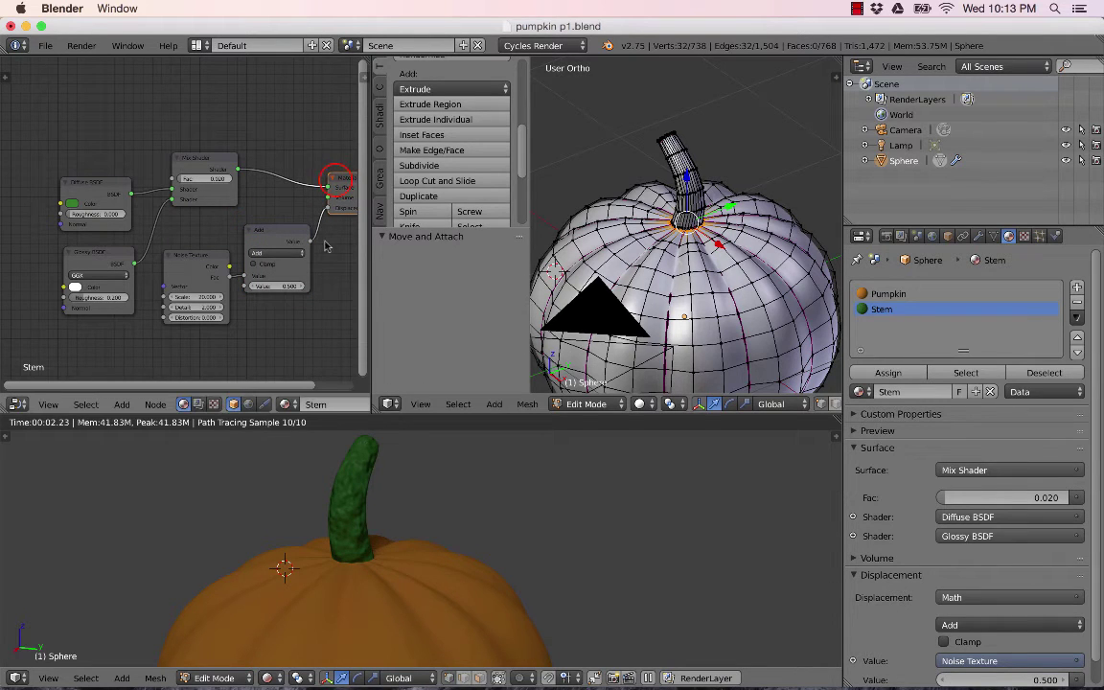
Step: Change the Math node's operation to Multiply and set its second value to 0.3
{"action": "left_click", "coordinate": [275, 255]}
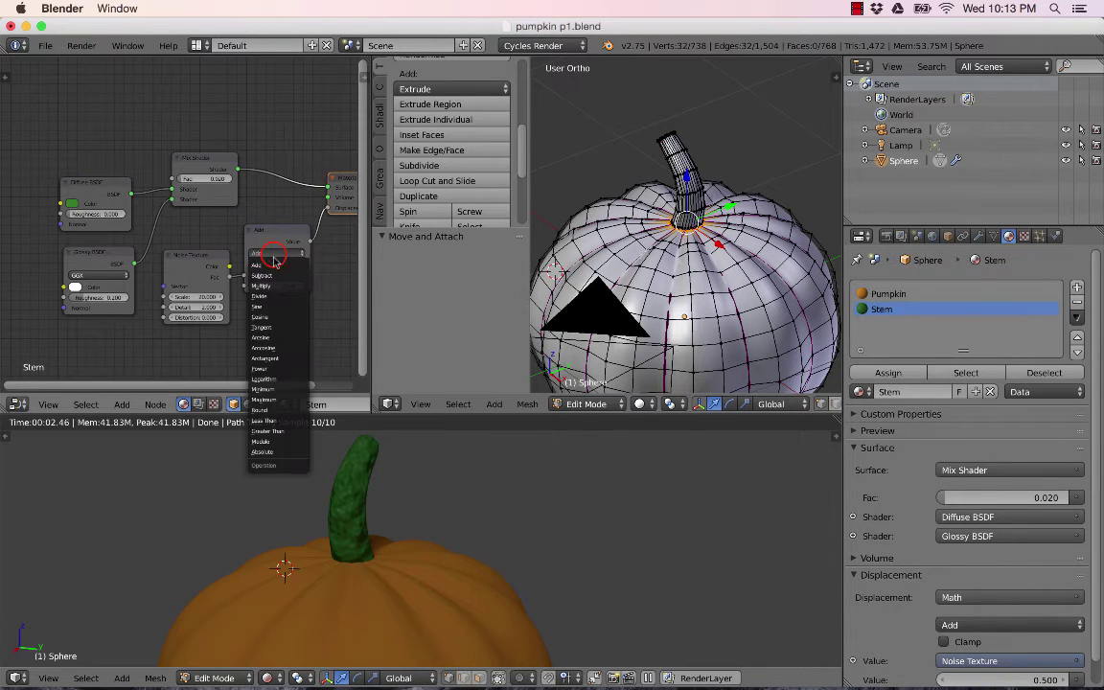
{"action": "left_click", "coordinate": [273, 288]}
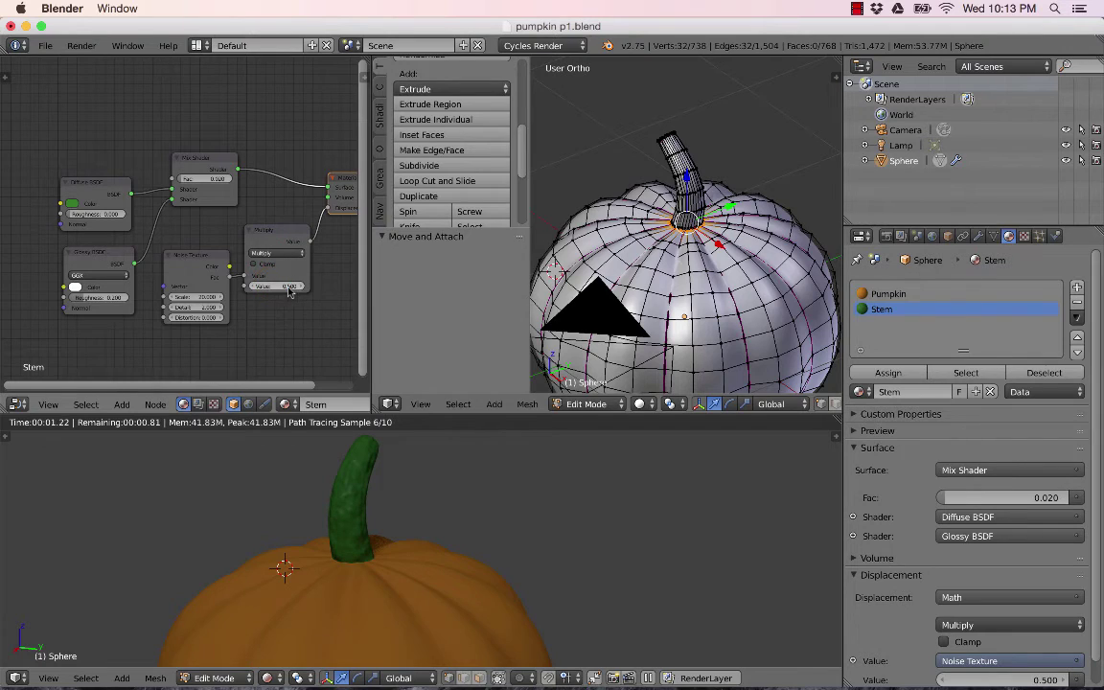
{"action": "left_click", "coordinate": [287, 285]}
{"action": "type", "text": "0.3"}
{"action": "key", "text": "Return"}
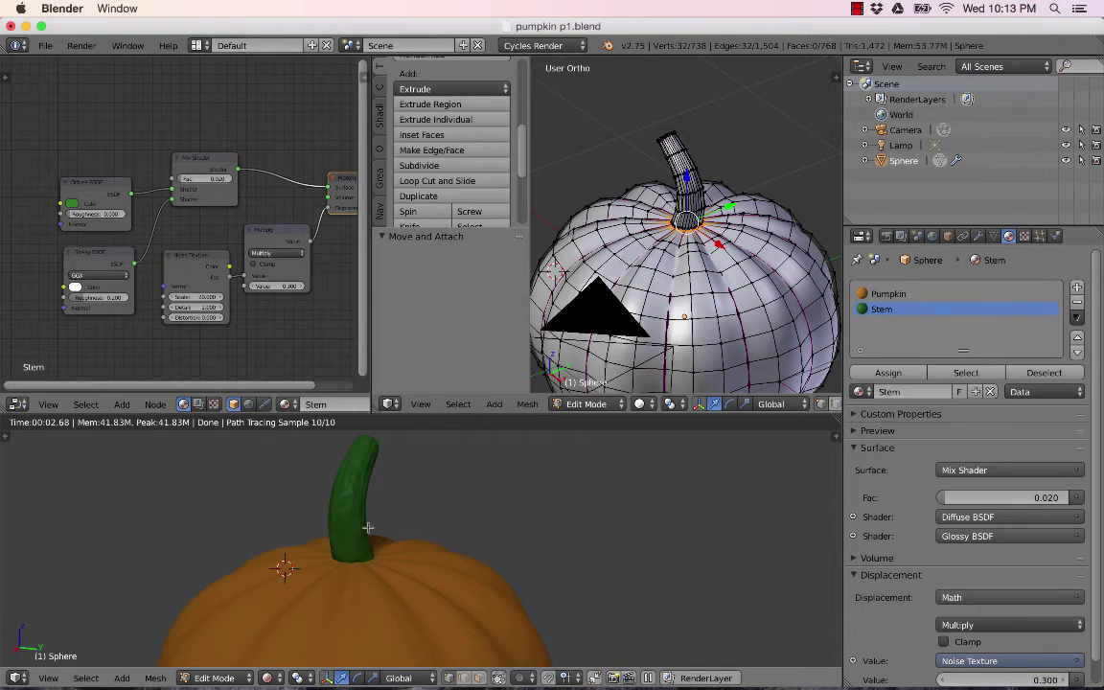
Step: Move the Noise Texture node slightly away from the Multiply node and inspect the rendered stem's surface from several angles and distances
{"action": "middle_click_drag", "start_coordinate": [349, 520], "coordinate": [473, 483]}
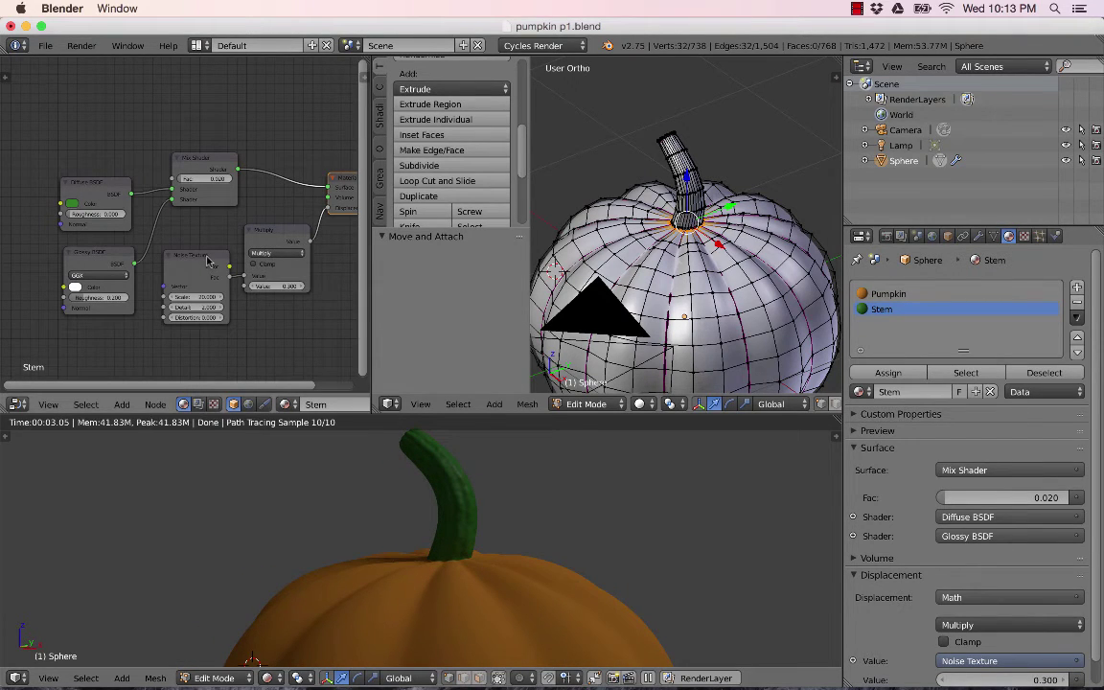
{"action": "left_click_drag", "start_coordinate": [206, 262], "coordinate": [200, 265]}
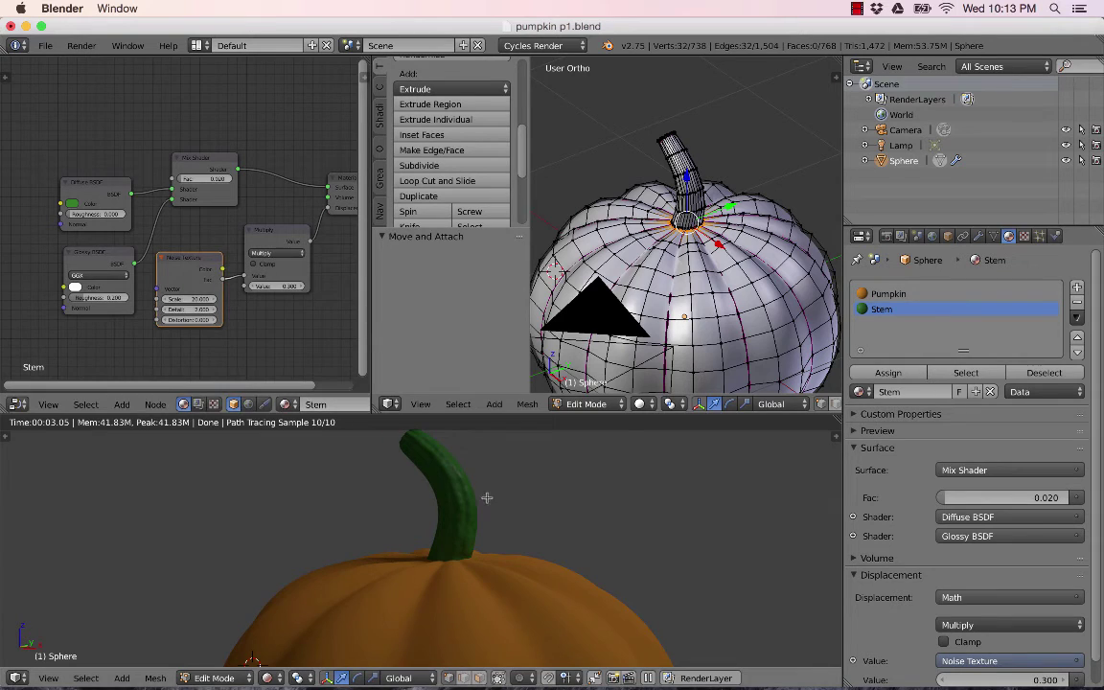
{"action": "scroll", "coordinate": [451, 505], "scroll_direction": "up", "scroll_amount": 3}
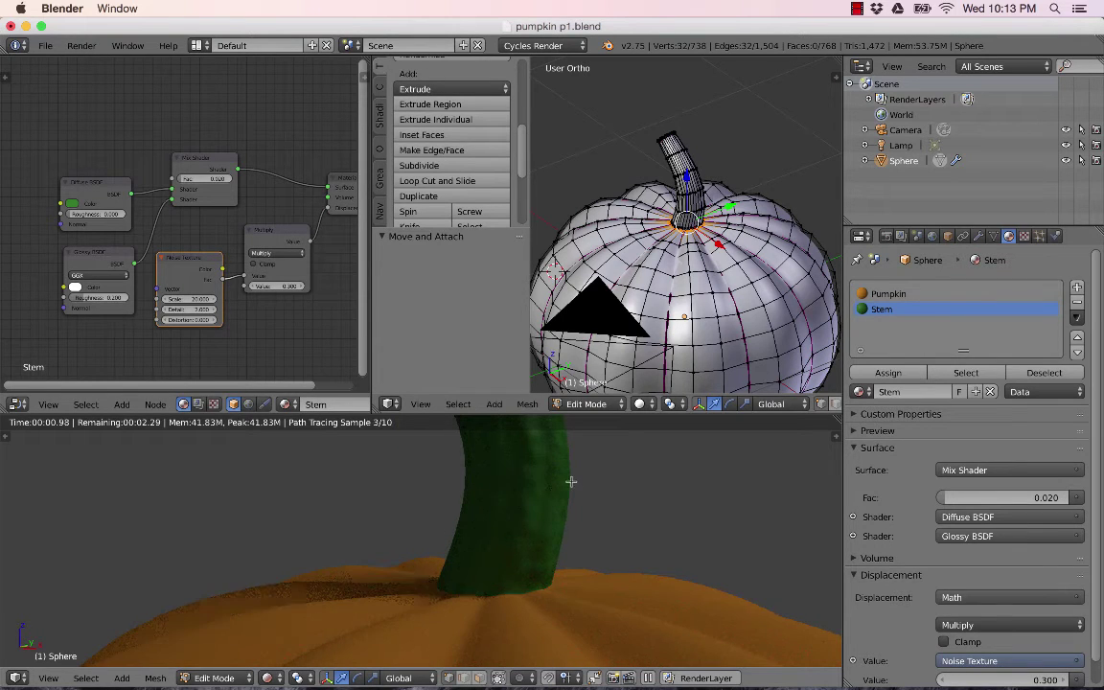
{"action": "scroll", "coordinate": [517, 479], "scroll_direction": "down", "scroll_amount": 3}
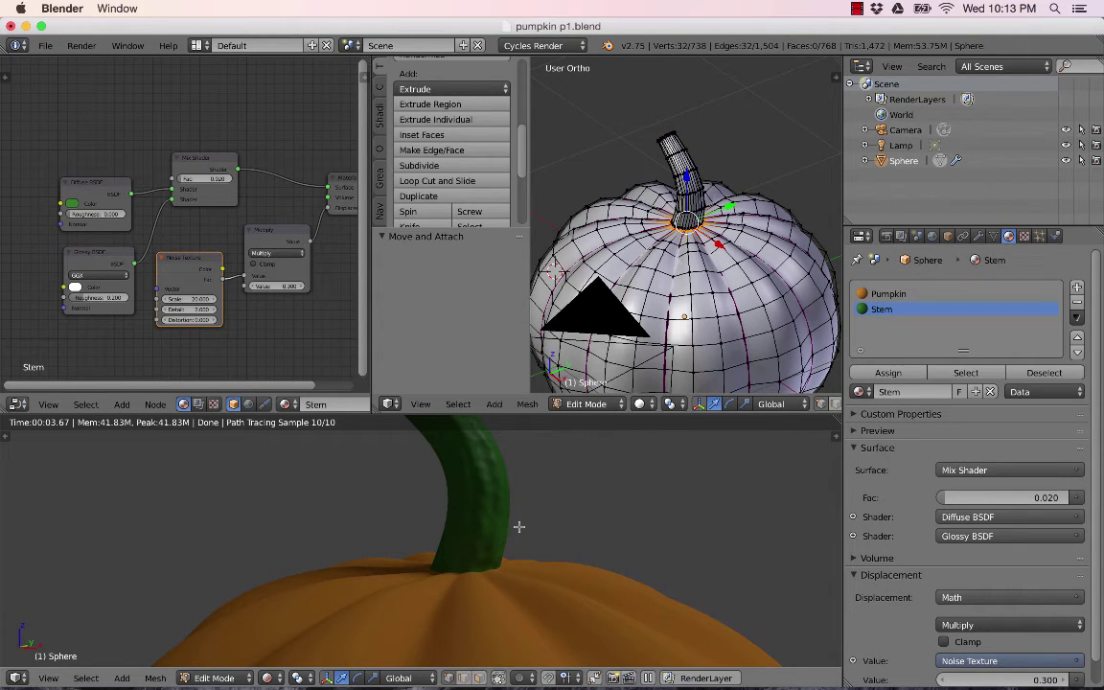
{"action": "middle_click_drag", "start_coordinate": [511, 519], "coordinate": [418, 484]}
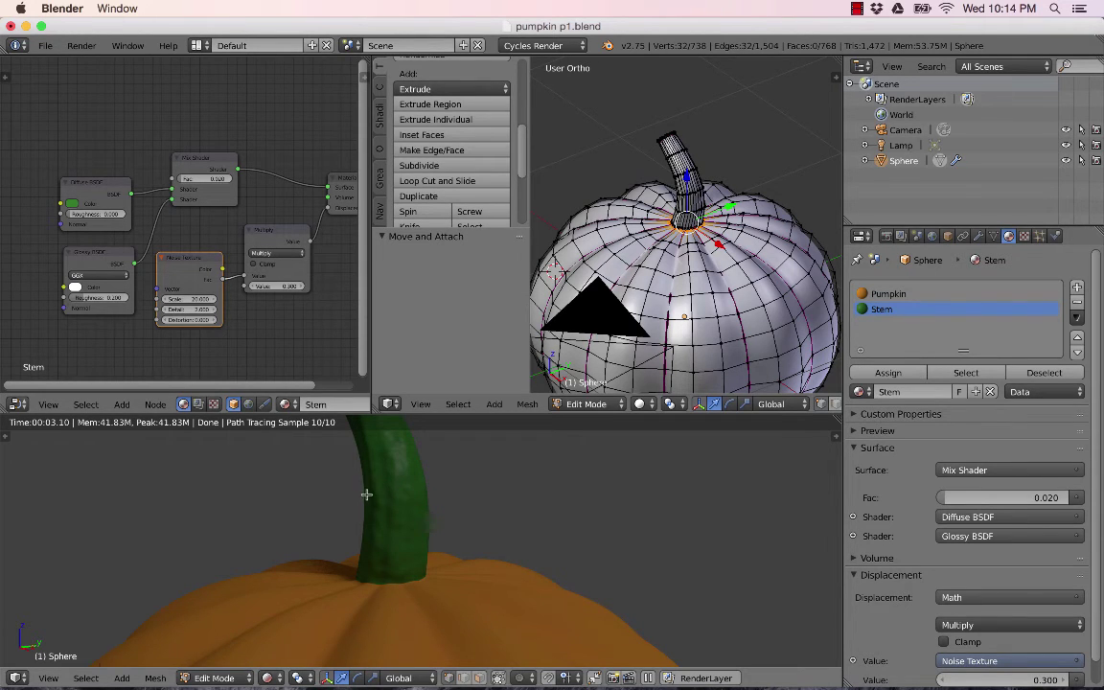
{"action": "scroll", "coordinate": [366, 494], "scroll_direction": "up", "scroll_amount": 5}
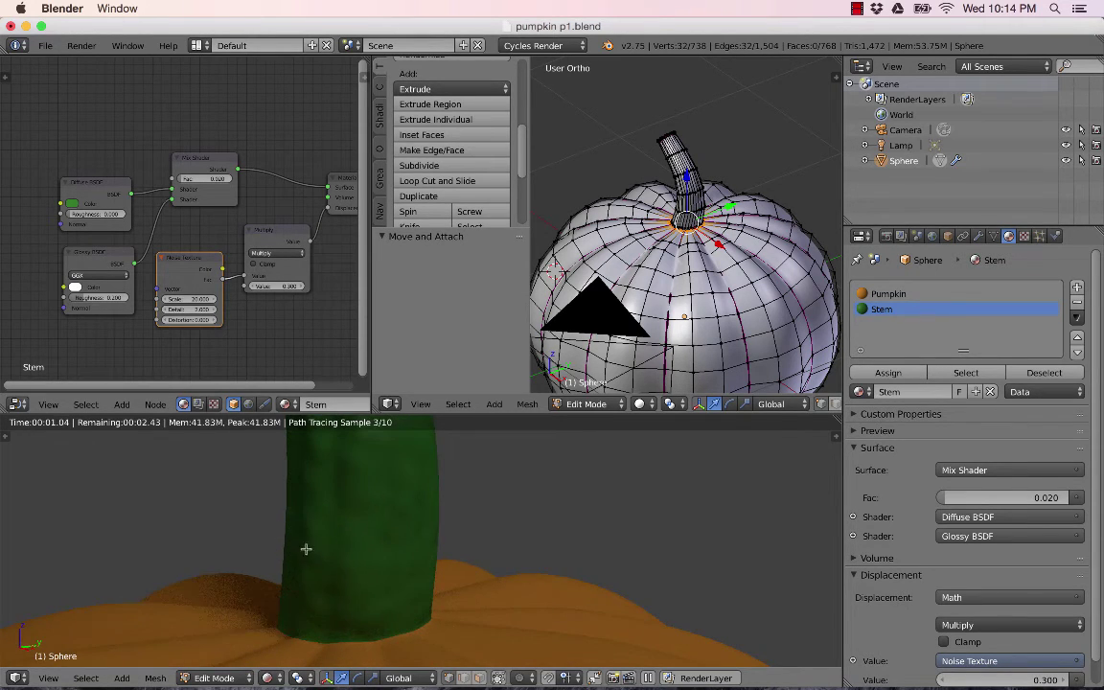
{"action": "scroll", "coordinate": [381, 526], "scroll_direction": "down", "scroll_amount": 3}
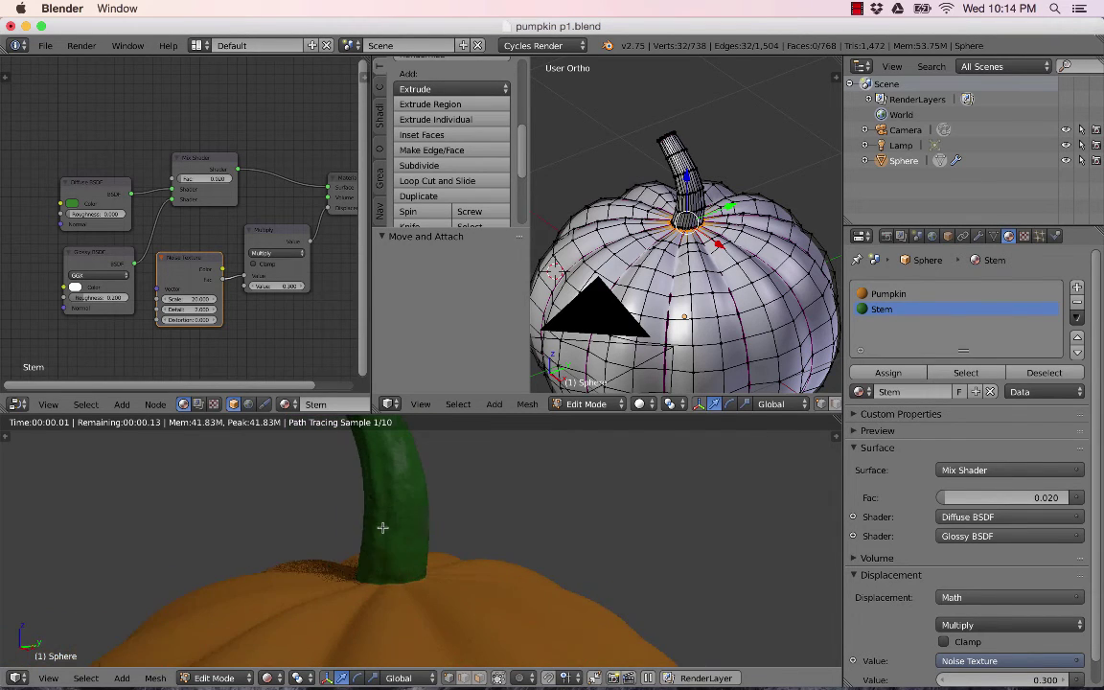
Step: Select the Stem material's Multiply, Glossy BSDF and Mix Shader nodes along with the Noise Texture and copy them
{"action": "scroll", "coordinate": [364, 460], "scroll_direction": "down", "scroll_amount": 3}
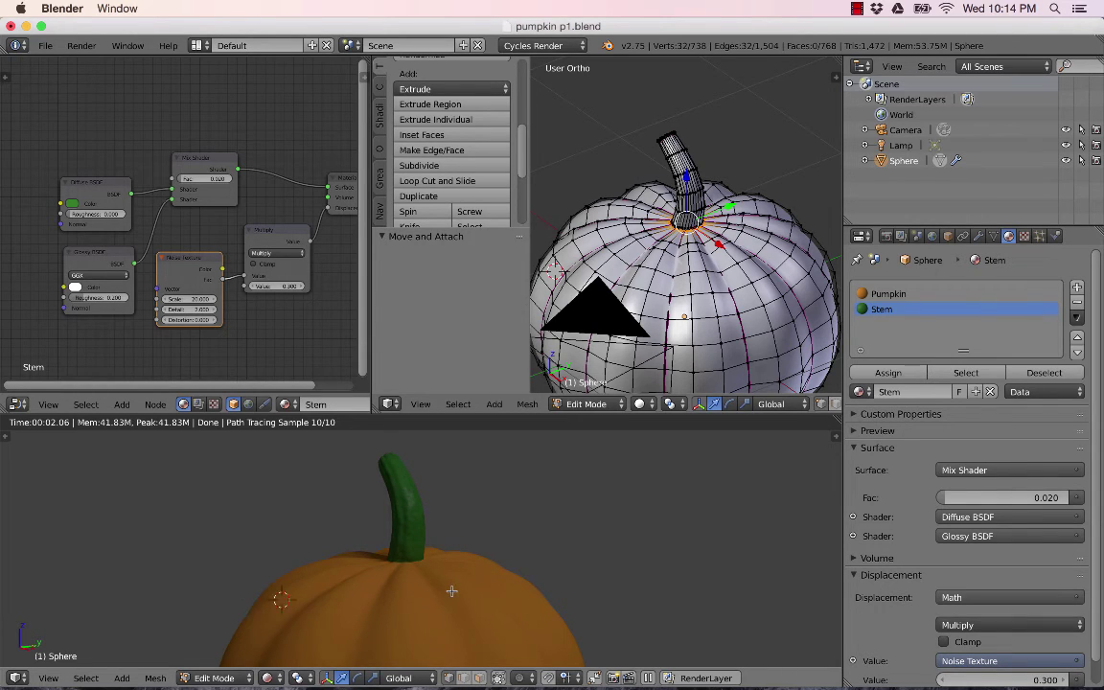
{"action": "scroll", "coordinate": [451, 591], "scroll_direction": "down", "scroll_amount": 1}
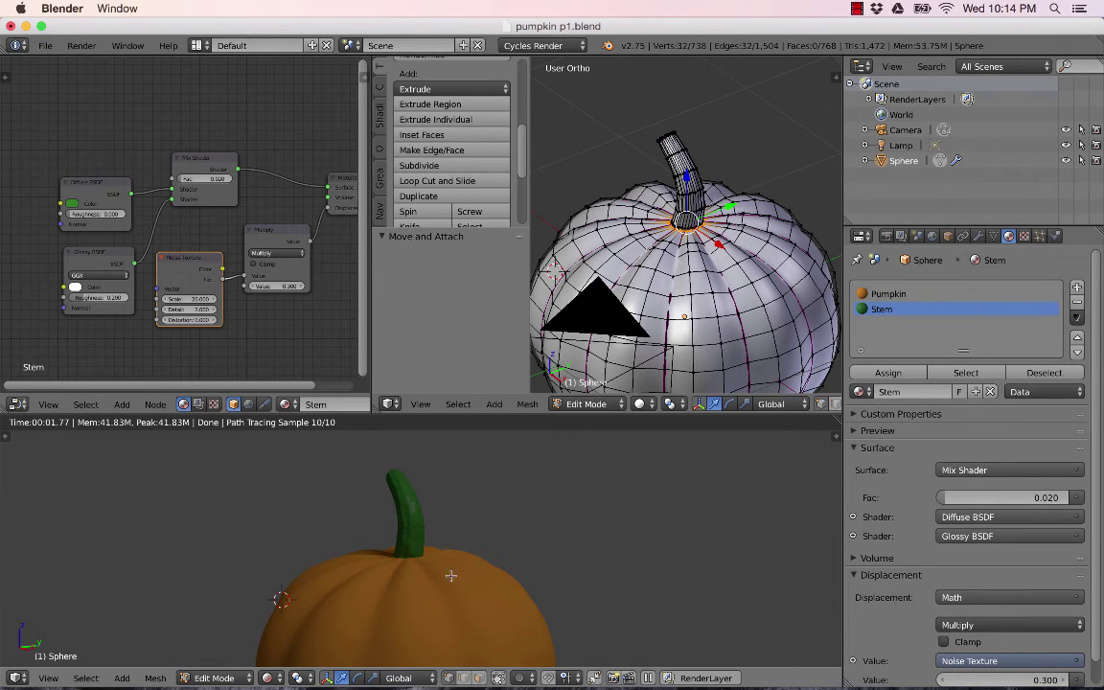
{"action": "scroll", "coordinate": [230, 233], "scroll_direction": "down", "scroll_amount": 3}
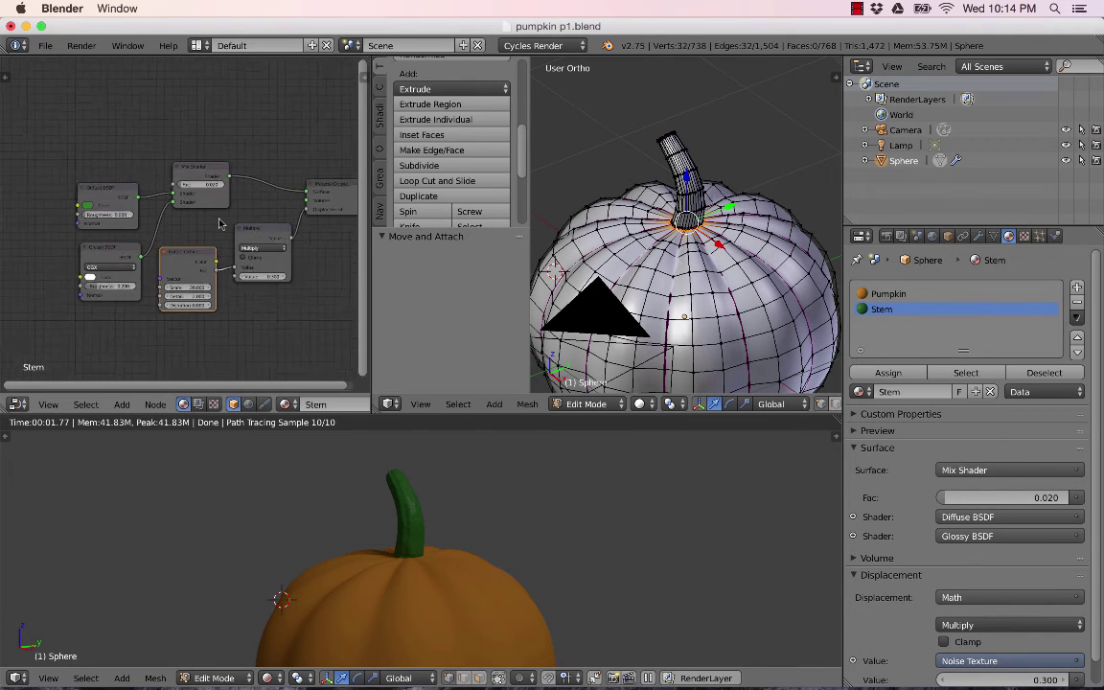
{"action": "scroll", "coordinate": [219, 223], "scroll_direction": "down", "scroll_amount": 1}
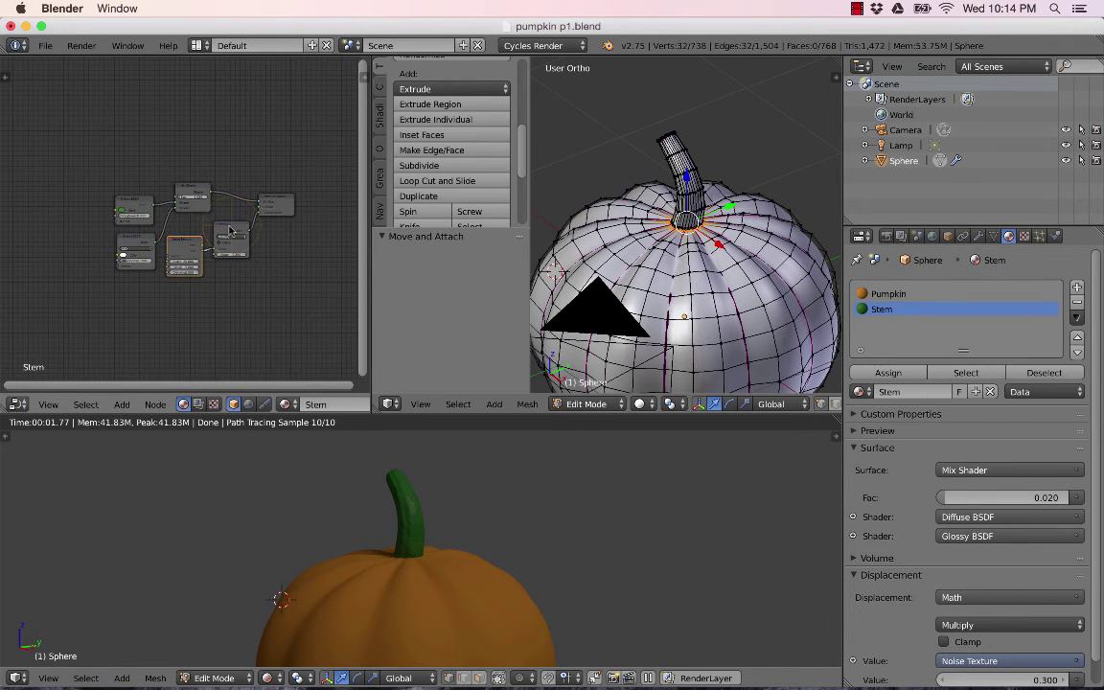
{"action": "right_click", "coordinate": [230, 230], "text": "shift"}
{"action": "right_click", "coordinate": [136, 238], "text": "shift"}
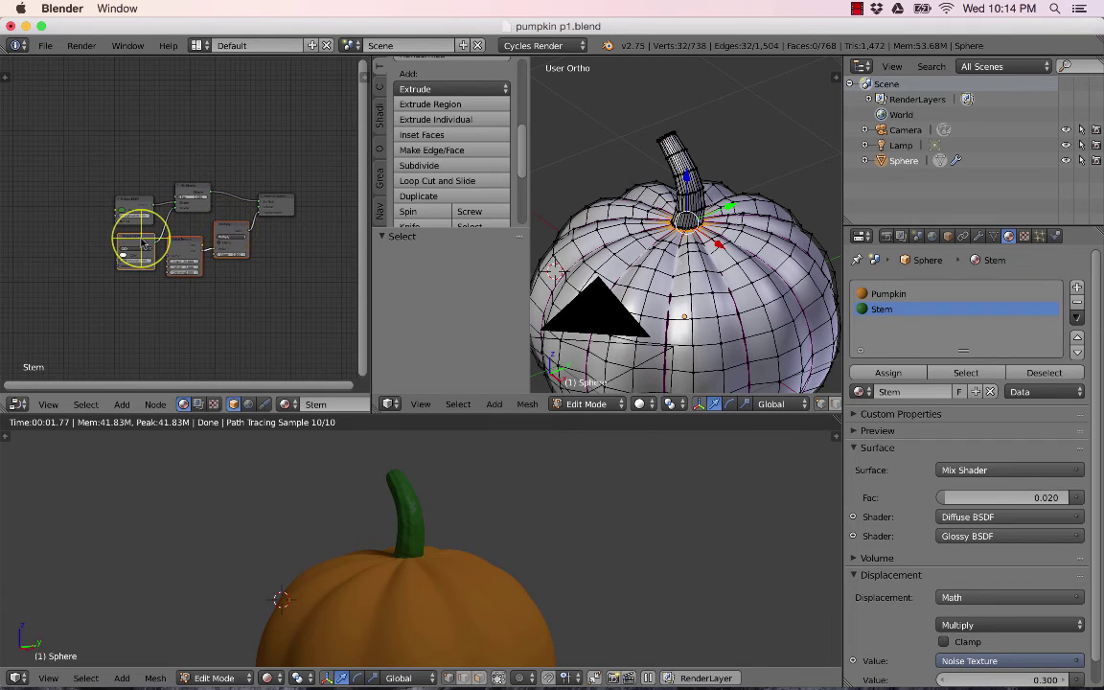
{"action": "right_click", "coordinate": [195, 192], "text": "shift"}
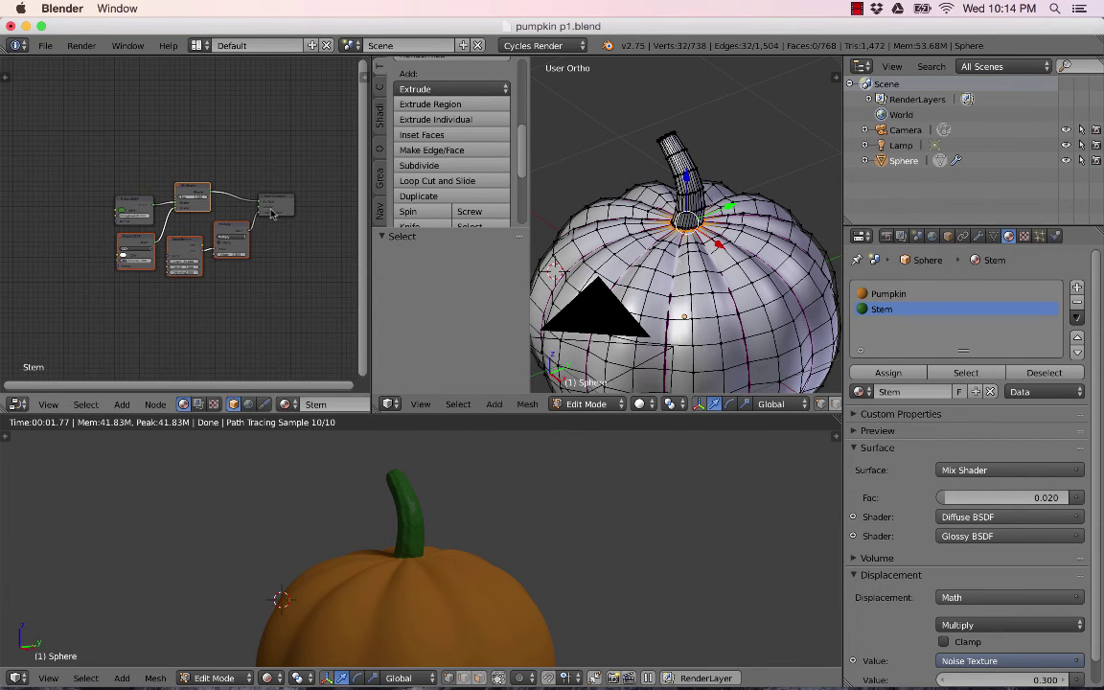
{"action": "scroll", "coordinate": [271, 213], "scroll_direction": "up", "scroll_amount": 3}
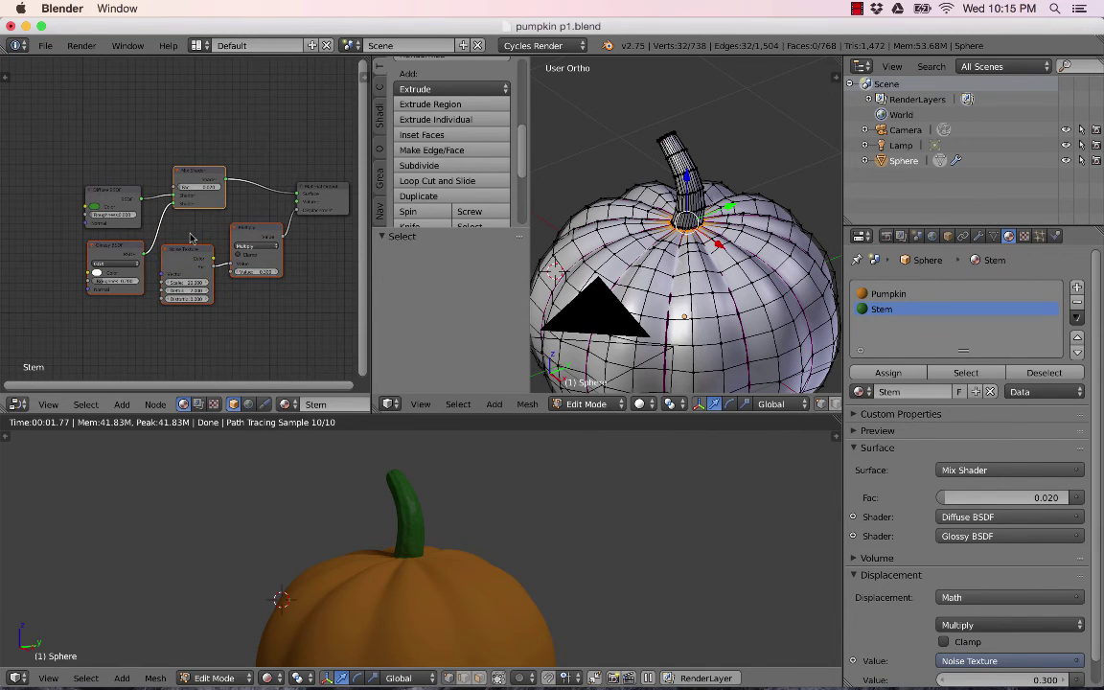
{"action": "key", "text": "super+c"}
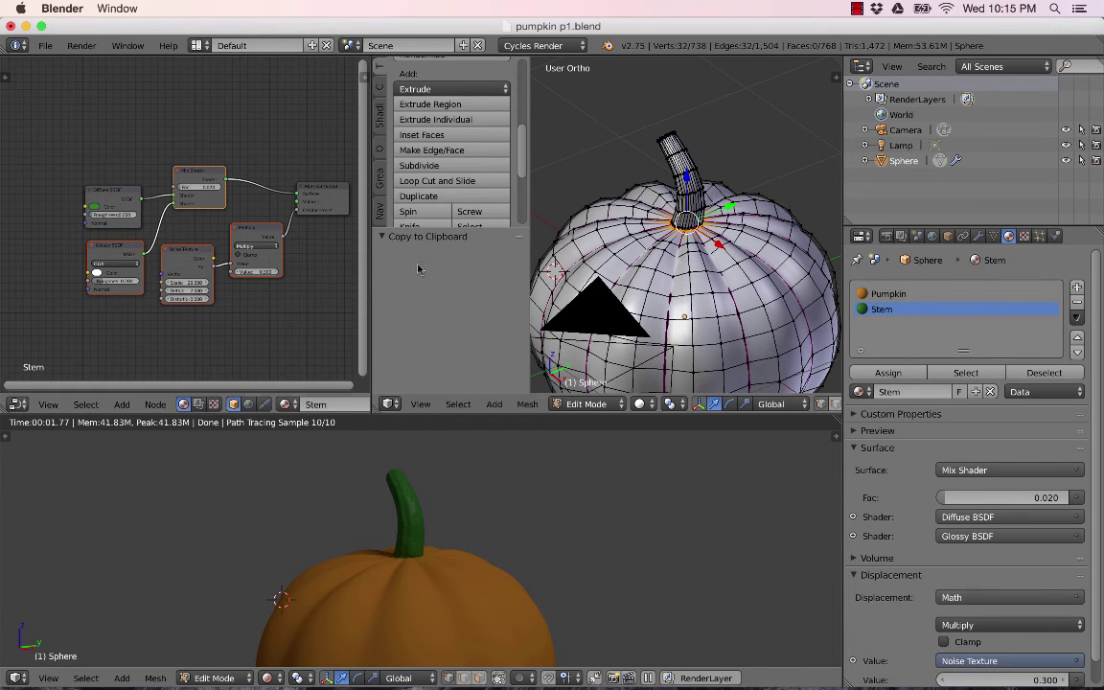
Step: Switch to the Pumpkin material, spread its Diffuse BSDF and Material Output nodes apart, and paste the copied nodes between them
{"action": "left_click", "coordinate": [891, 294]}
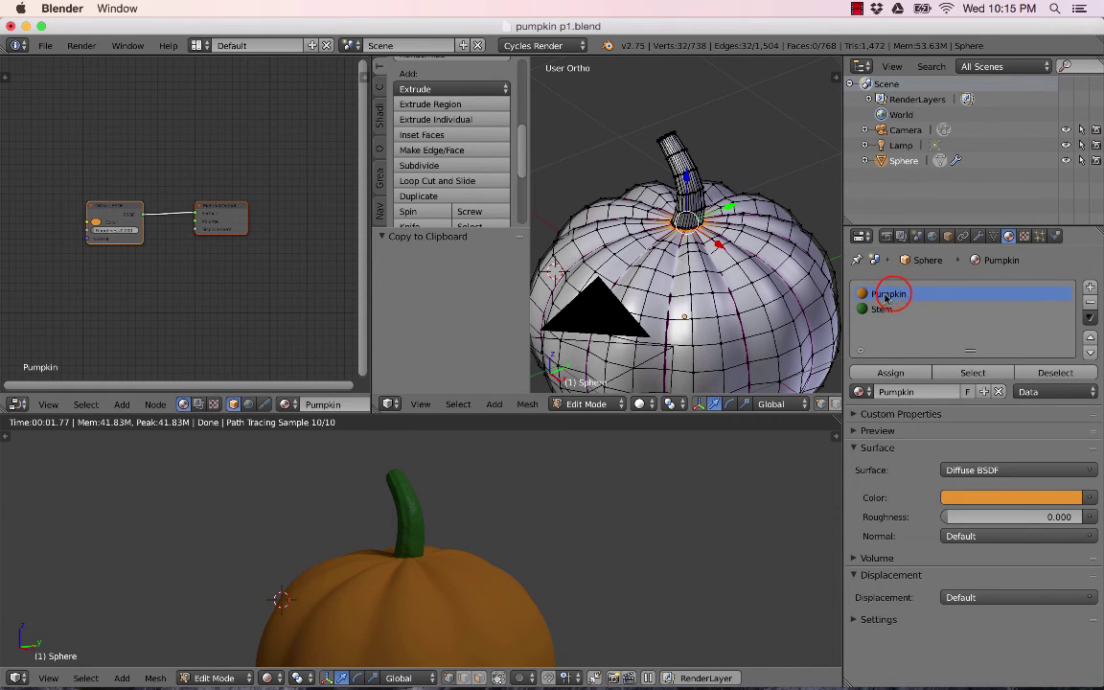
{"action": "left_click_drag", "start_coordinate": [227, 219], "coordinate": [329, 212]}
{"action": "mouse_move", "coordinate": [116, 210]}
{"action": "left_mouse_down"}
{"action": "mouse_move", "coordinate": [91, 192]}
{"action": "mouse_move", "coordinate": [111, 197]}
{"action": "left_mouse_up"}
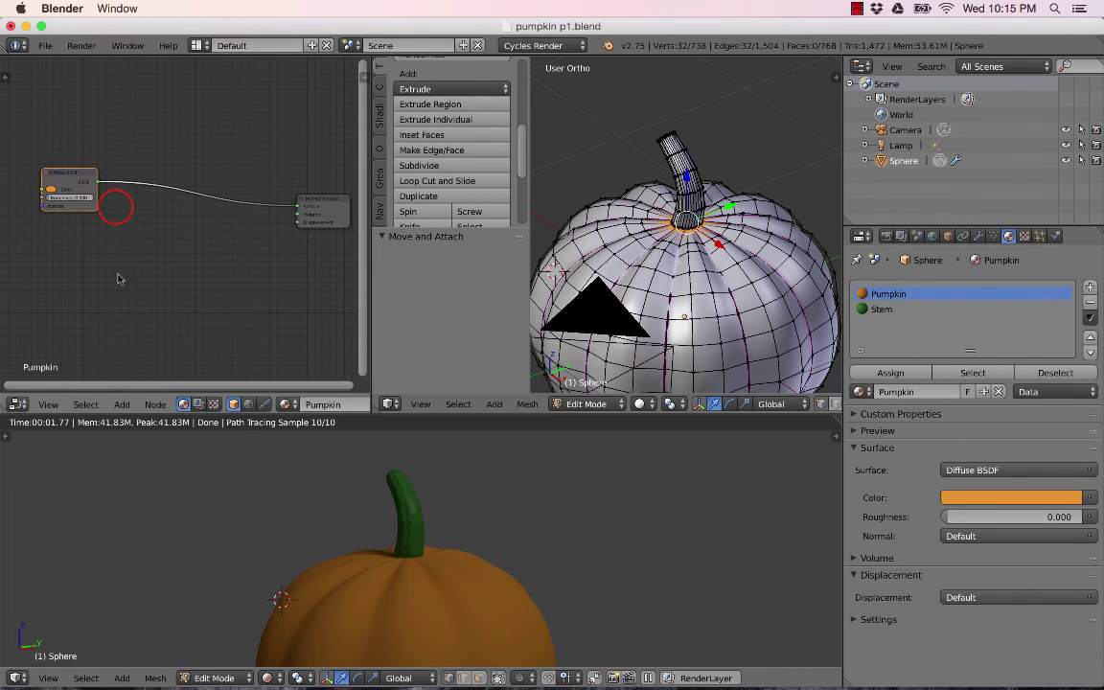
{"action": "key", "text": "super+v"}
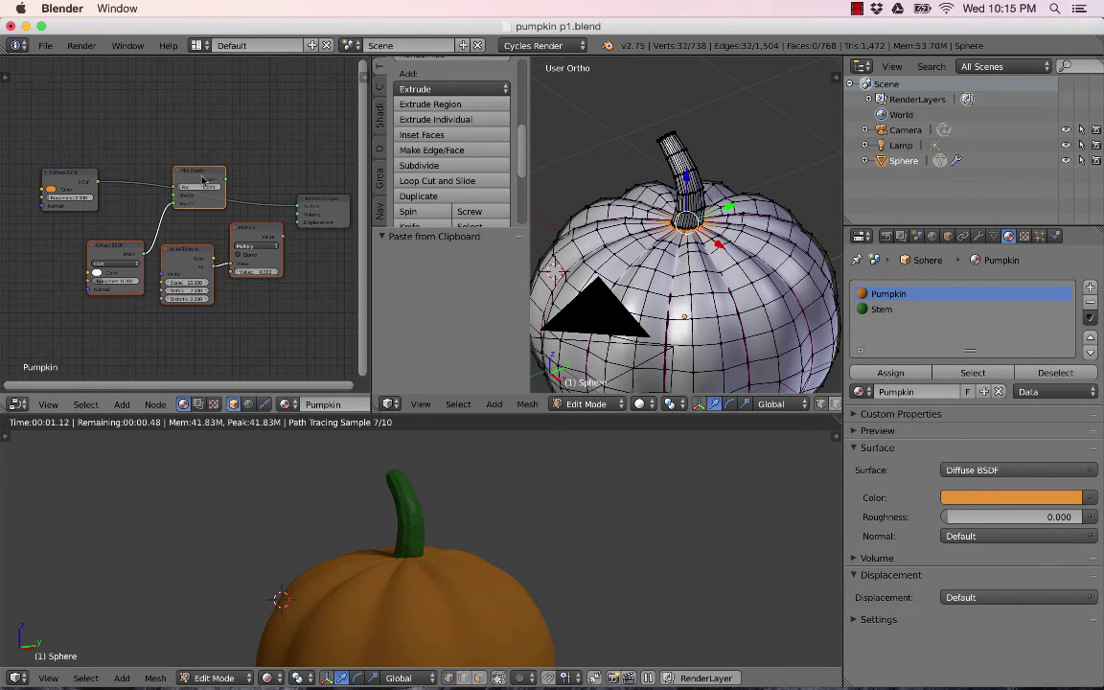
Step: Wire the Mix Shader between the Diffuse BSDF and the Material Output's Surface, and link the Multiply node's output to Displacement
{"action": "mouse_move", "coordinate": [202, 174]}
{"action": "left_mouse_down"}
{"action": "mouse_move", "coordinate": [189, 206]}
{"action": "mouse_move", "coordinate": [192, 161]}
{"action": "mouse_move", "coordinate": [198, 182]}
{"action": "left_mouse_up"}
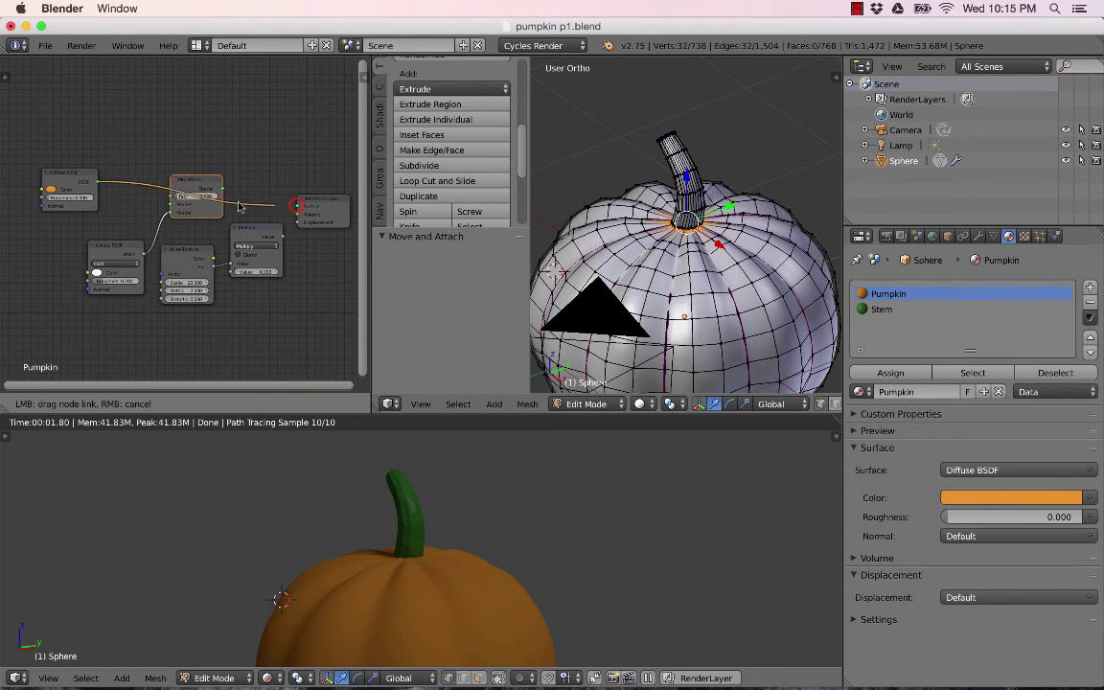
{"action": "mouse_move", "coordinate": [295, 213]}
{"action": "left_mouse_down"}
{"action": "mouse_move", "coordinate": [125, 182]}
{"action": "mouse_move", "coordinate": [170, 207]}
{"action": "mouse_move", "coordinate": [234, 194]}
{"action": "mouse_move", "coordinate": [295, 213]}
{"action": "left_mouse_up"}
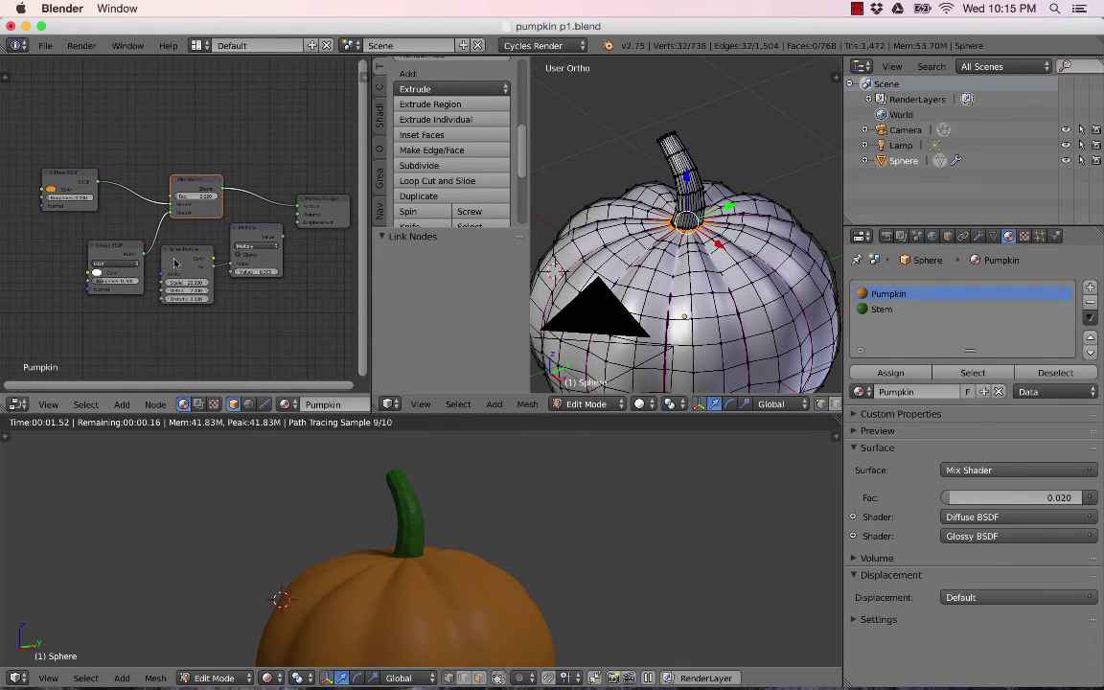
{"action": "left_click_drag", "start_coordinate": [125, 247], "coordinate": [99, 244]}
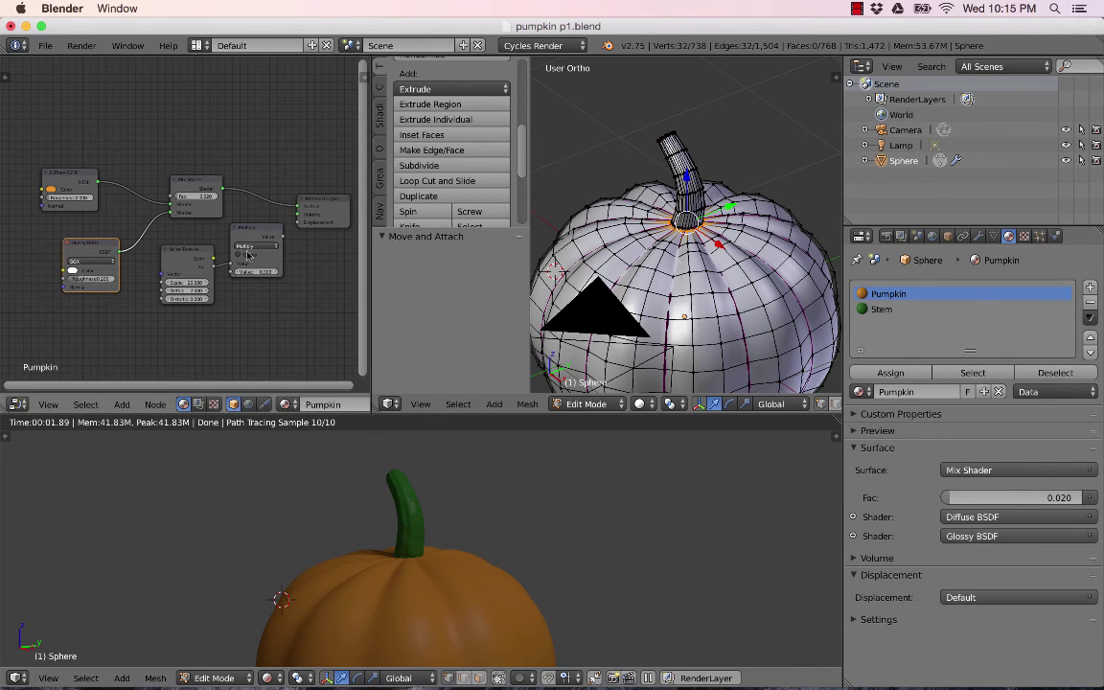
{"action": "left_click_drag", "start_coordinate": [283, 238], "coordinate": [298, 222]}
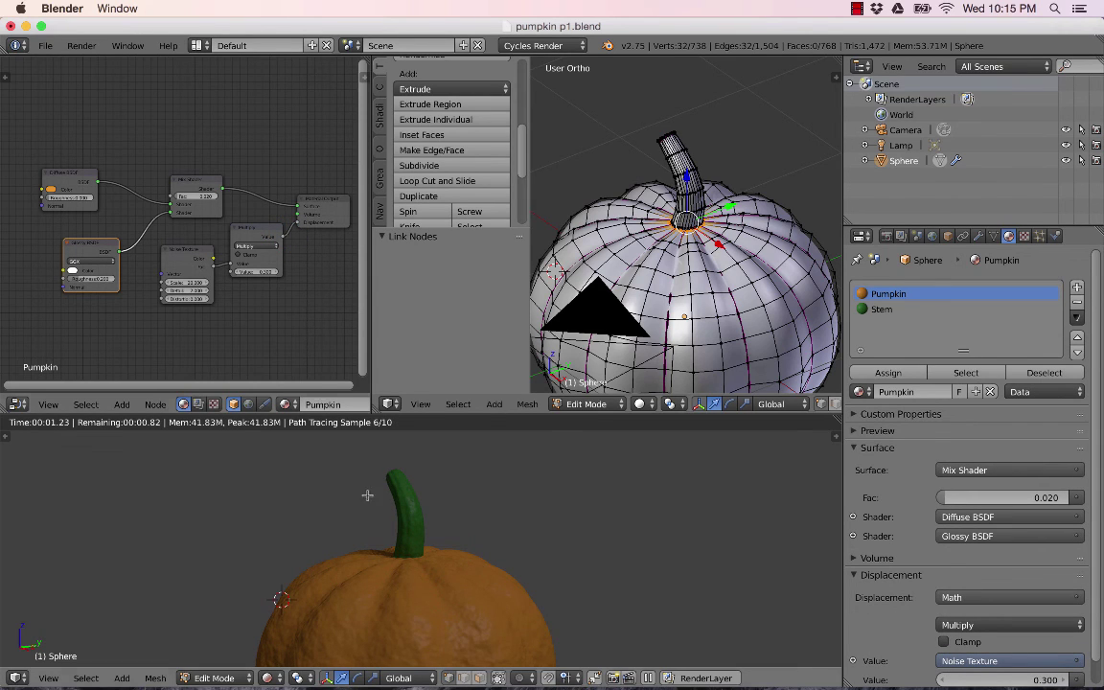
Step: Check the rendered pumpkin's bumps and set the Multiply node's second value to 0.1 in the Pumpkin material
{"action": "scroll", "coordinate": [413, 590], "scroll_direction": "down", "scroll_amount": 4}
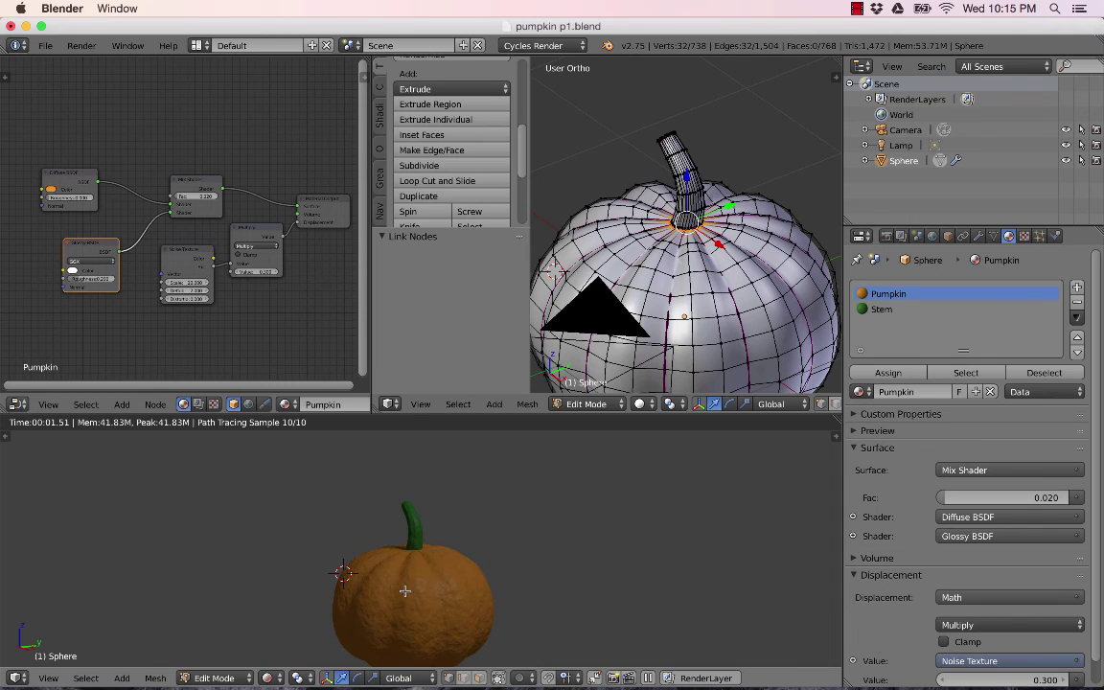
{"action": "scroll", "coordinate": [441, 584], "scroll_direction": "up", "scroll_amount": 3}
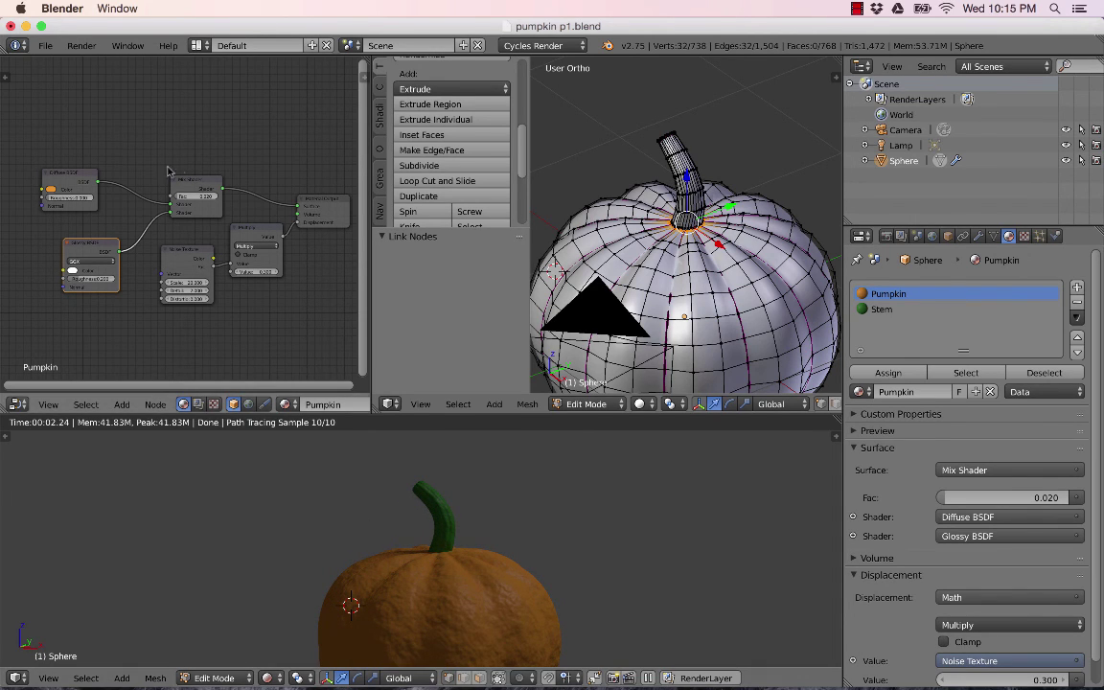
{"action": "left_click", "coordinate": [263, 273]}
{"action": "type", "text": "0.1"}
{"action": "key", "text": "Return"}
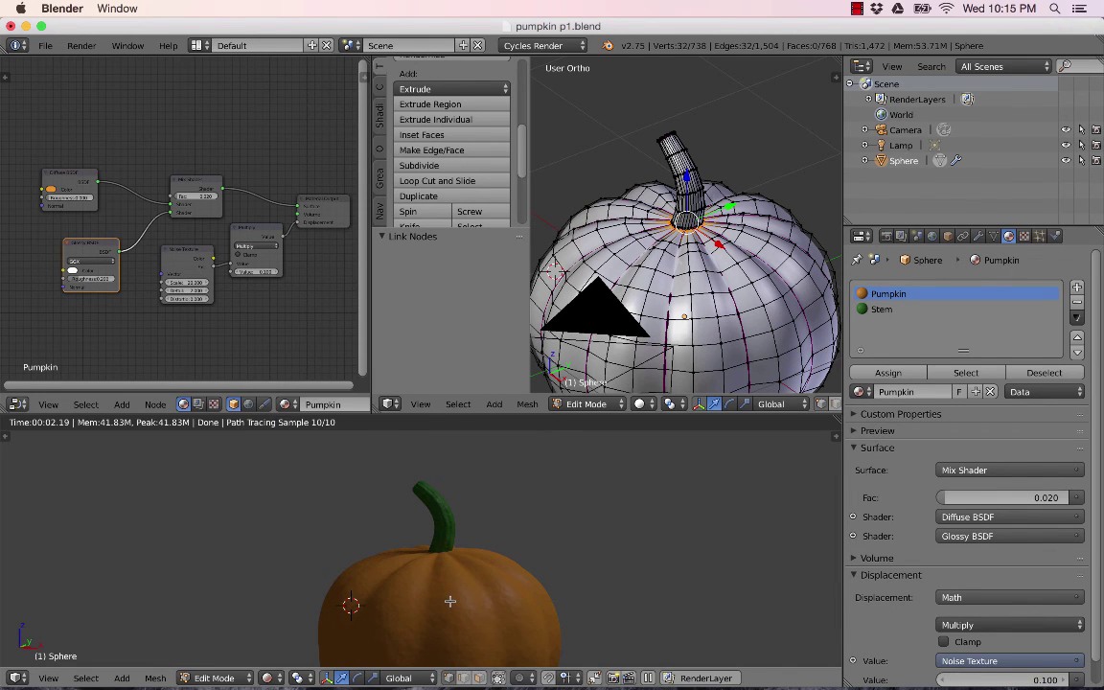
Step: Inspect the rendered pumpkin's skin up close, and examine the whole pumpkin from several angles
{"action": "middle_click_drag", "start_coordinate": [449, 601], "coordinate": [448, 521], "text": "shift"}
{"action": "scroll", "coordinate": [530, 505], "scroll_direction": "up", "scroll_amount": 4}
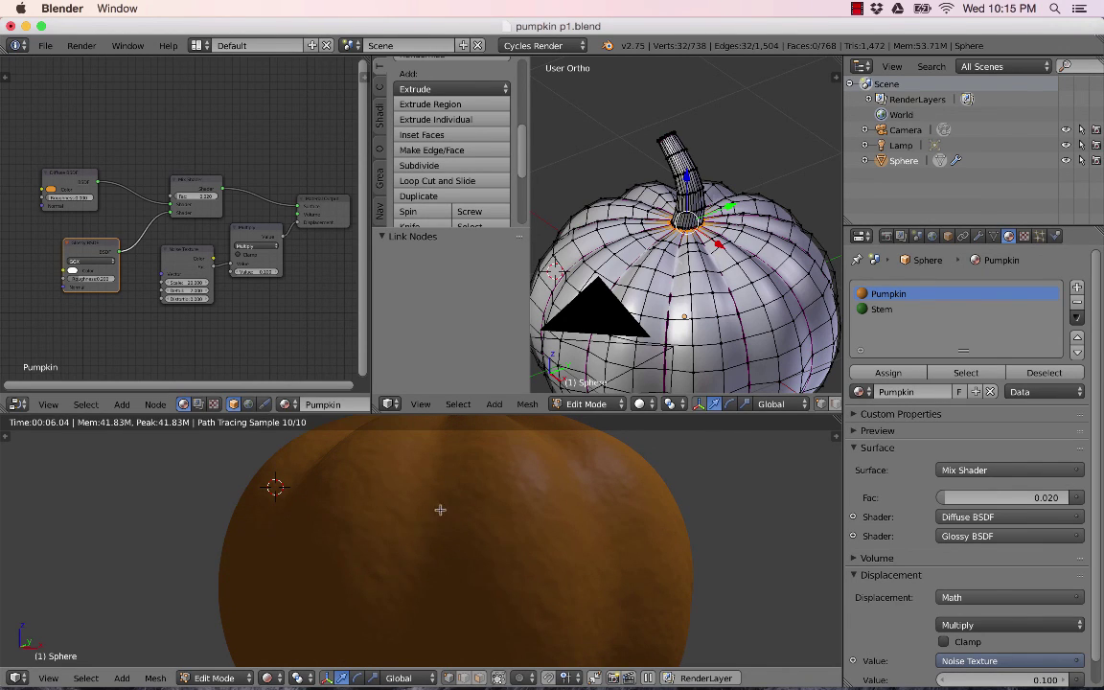
{"action": "scroll", "coordinate": [257, 305], "scroll_direction": "down", "scroll_amount": 2}
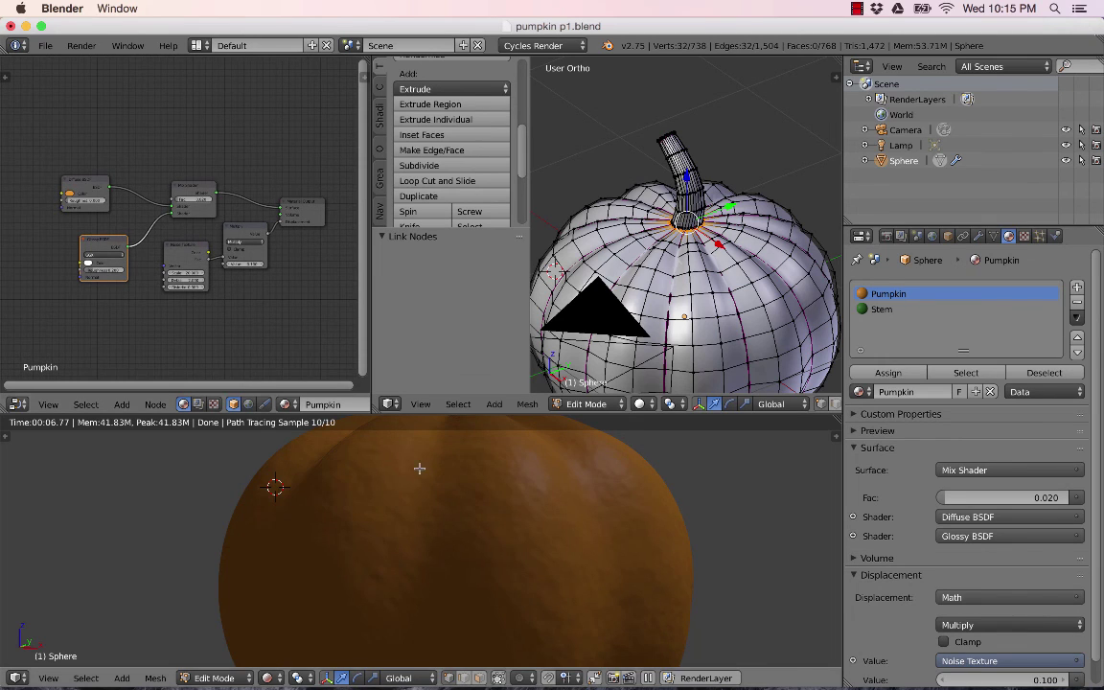
{"action": "scroll", "coordinate": [462, 508], "scroll_direction": "down", "scroll_amount": 3}
{"action": "scroll", "coordinate": [470, 527], "scroll_direction": "down", "scroll_amount": 1}
{"action": "middle_click_drag", "start_coordinate": [481, 533], "coordinate": [433, 539]}
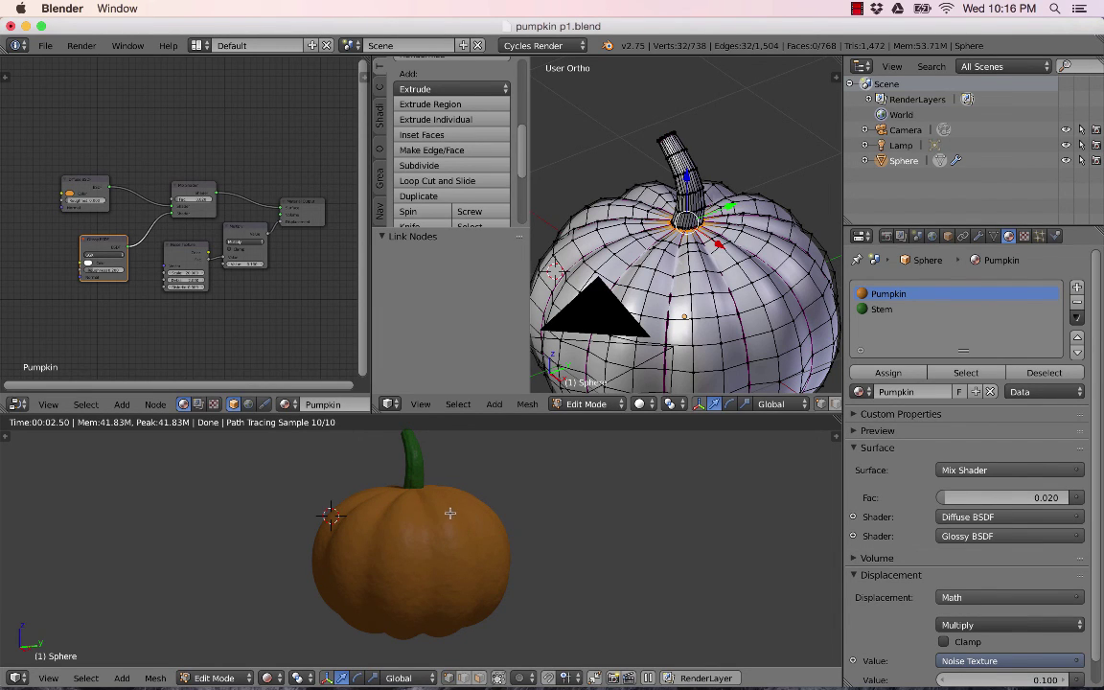
{"action": "middle_click_drag", "start_coordinate": [431, 523], "coordinate": [465, 517]}
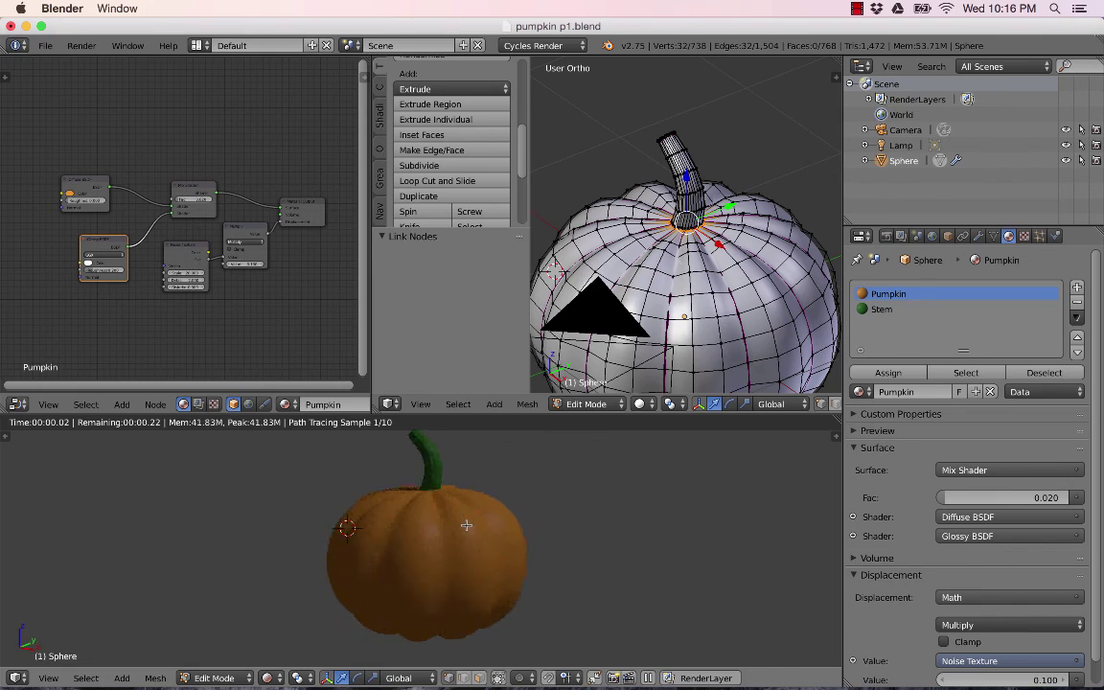